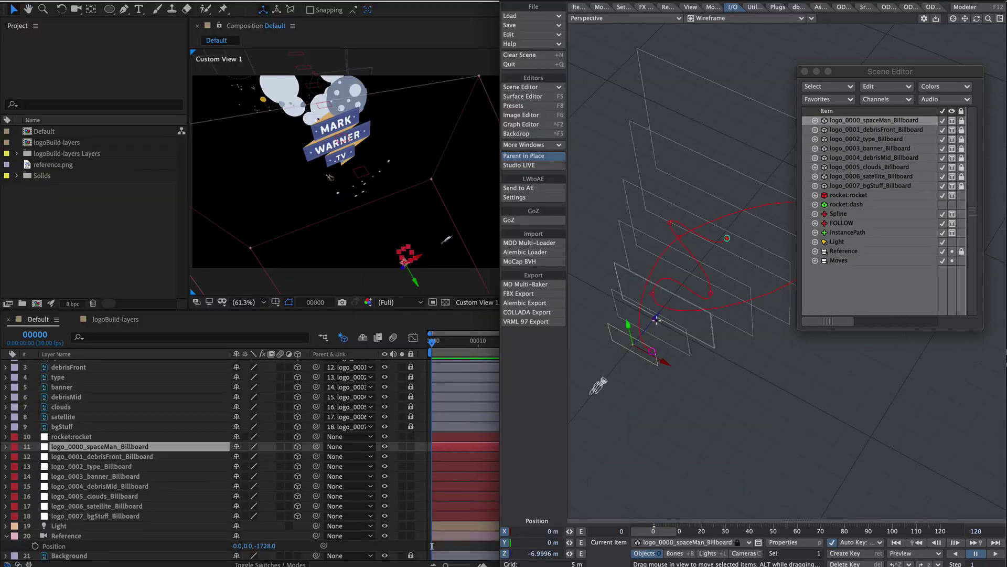
drag(656, 319, 670, 207)
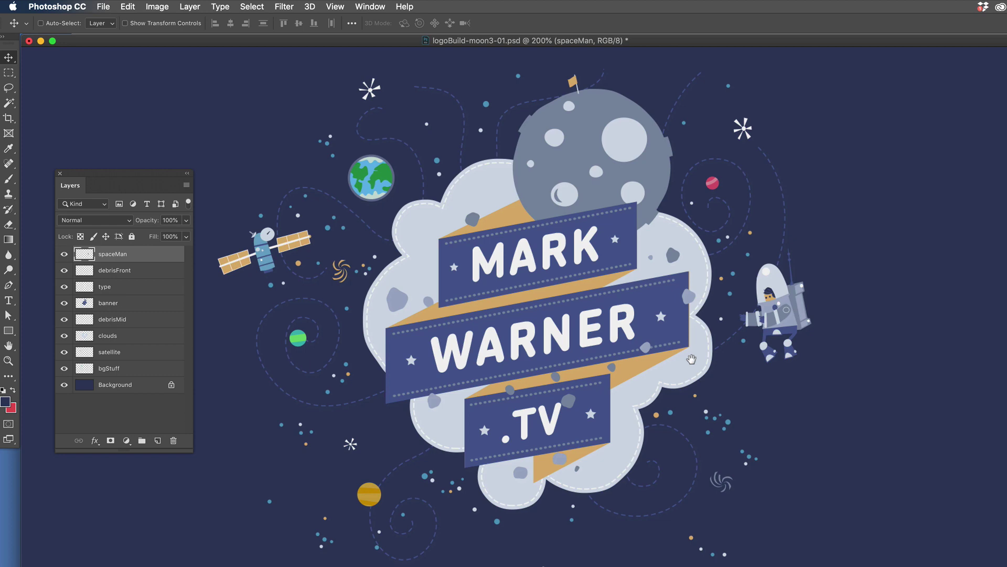
mouse_move(64, 254)
mouse_down()
mouse_move(64, 353)
mouse_move(64, 254)
mouse_up()
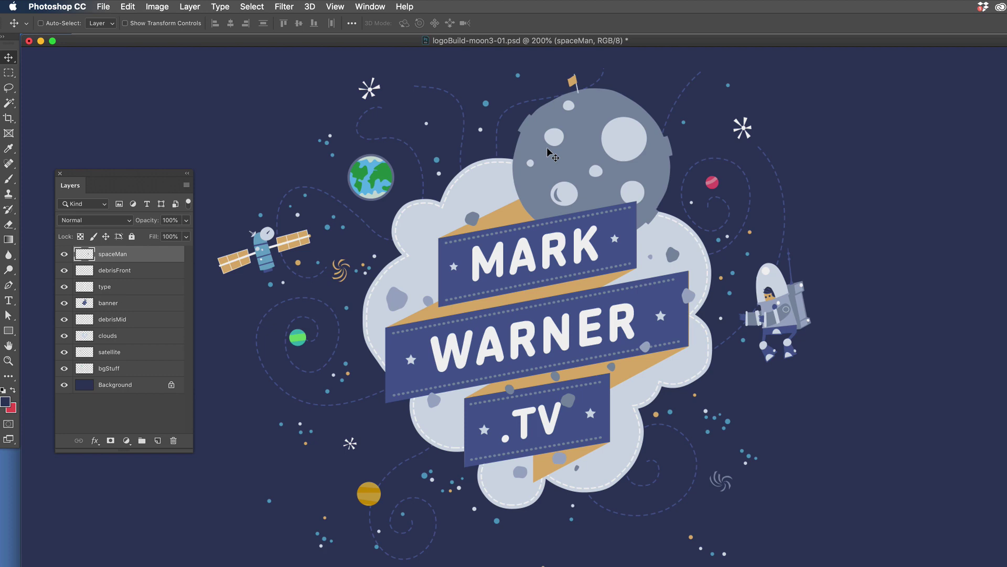
Step: Export the layers to separate PNG-24 files with the name prefix "logo", keeping Transparency on and Trim Layers off
click(102, 7)
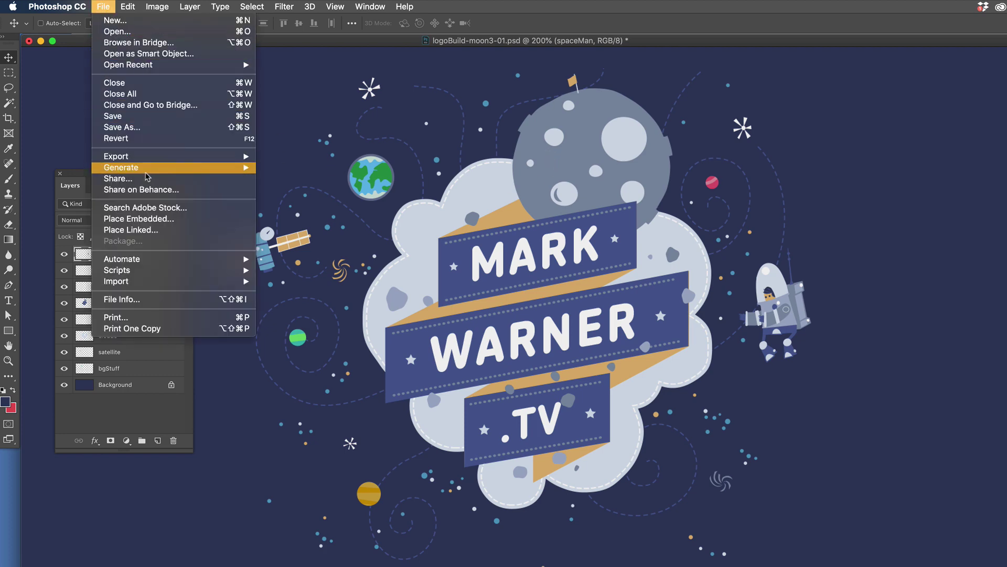
mouse_move(152, 157)
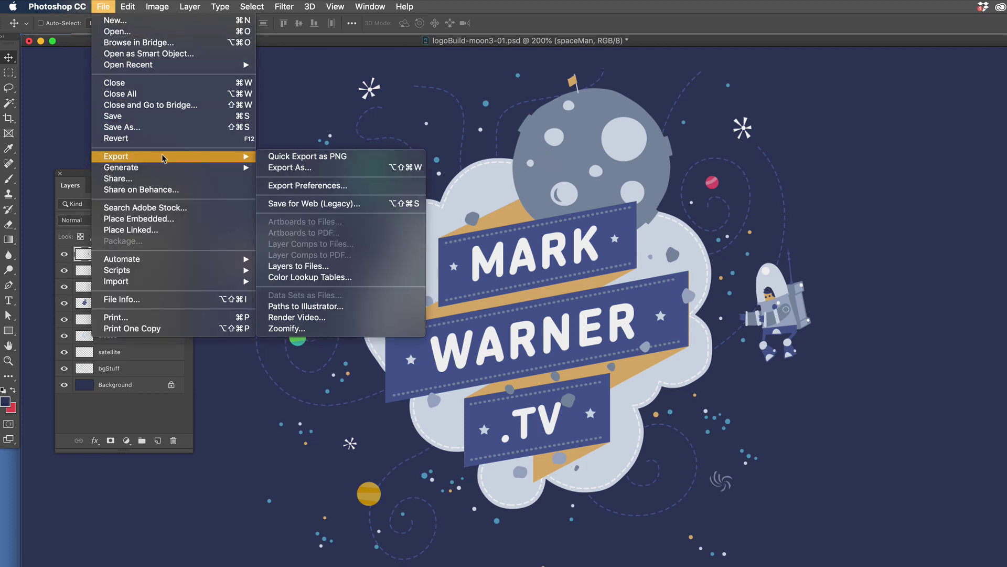
click(388, 268)
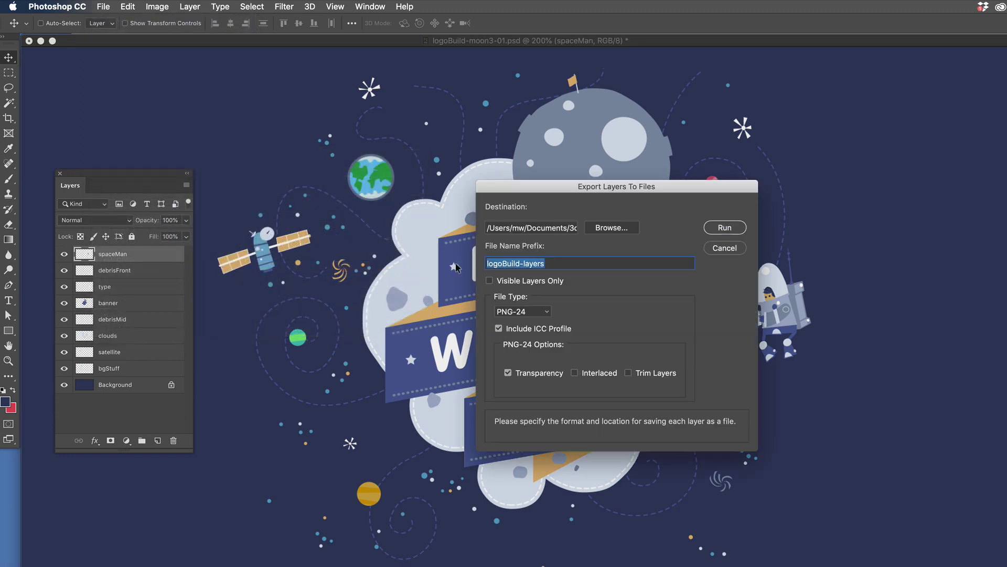
text(logo)
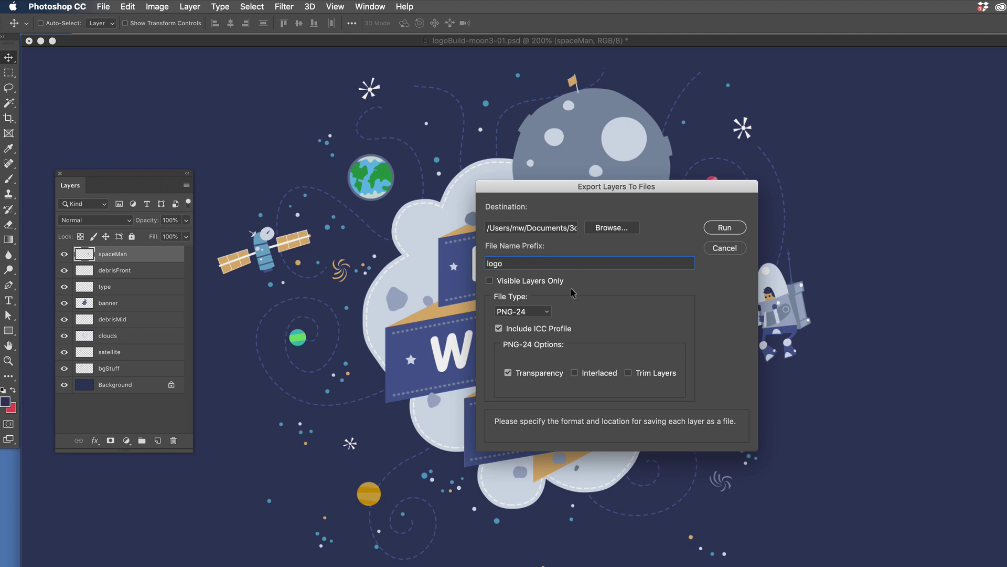
click(527, 311)
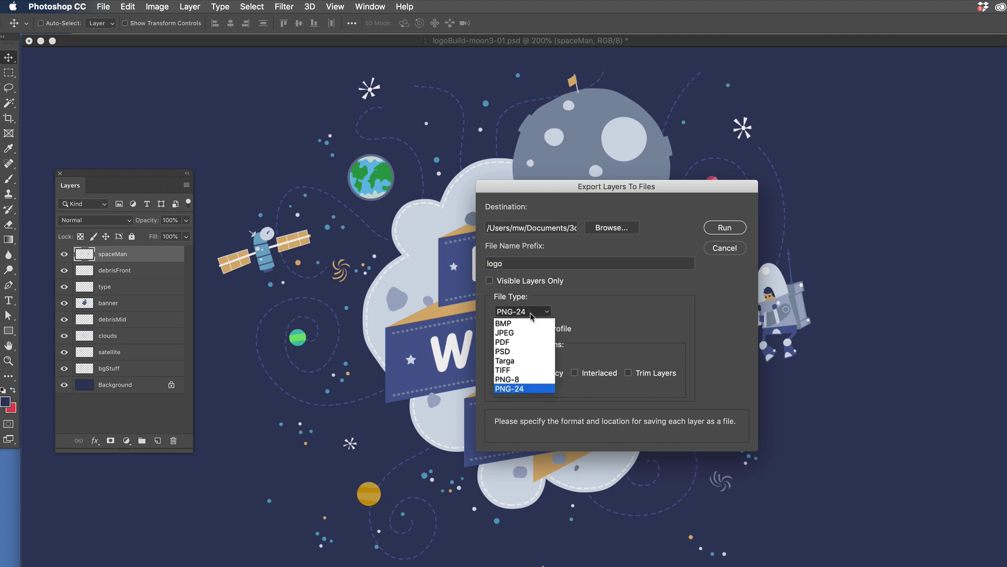
click(607, 376)
click(657, 373)
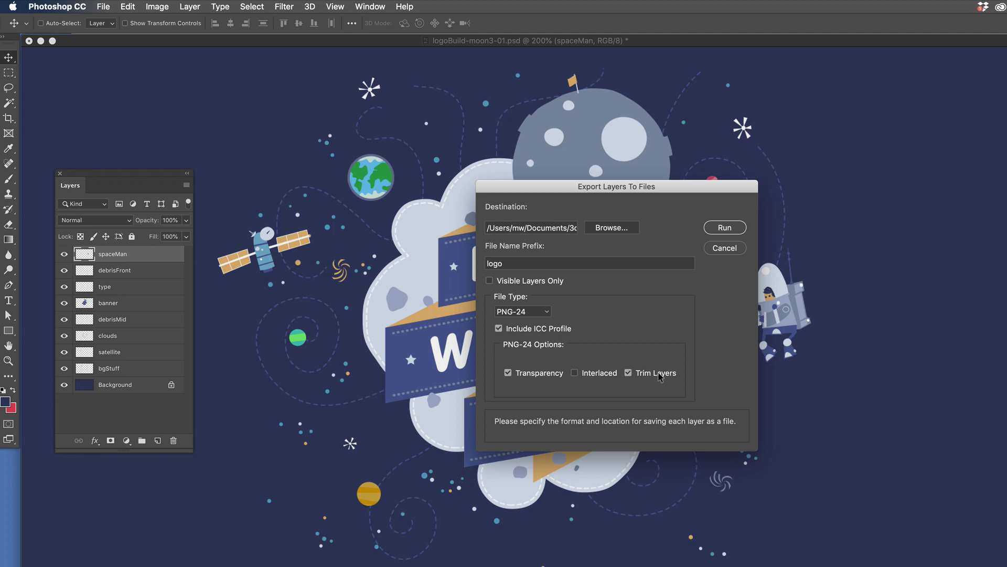
click(660, 376)
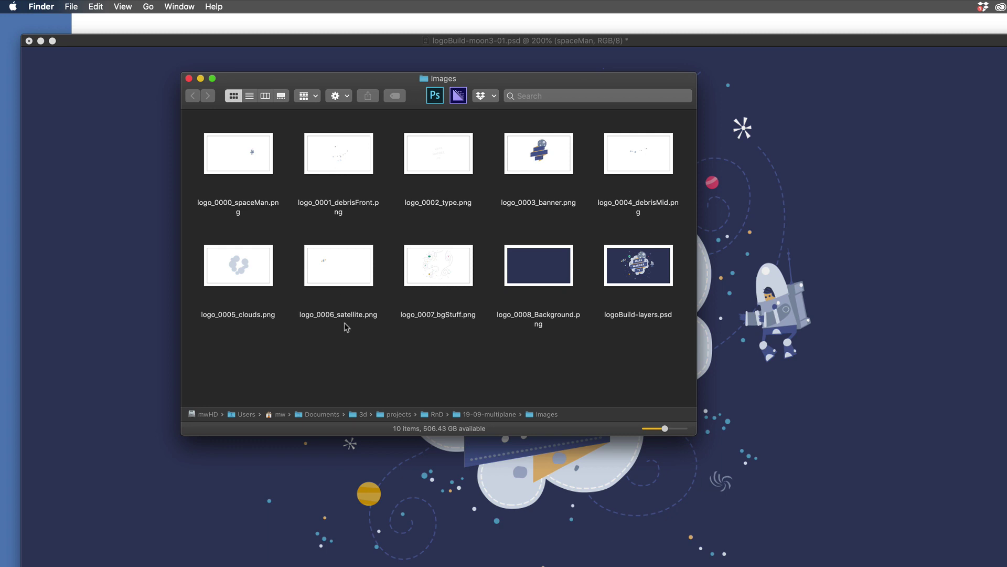
Step: Preview the exported layer images one after another, from the spaceMan image through to bgStuff
click(345, 326)
key(super+a)
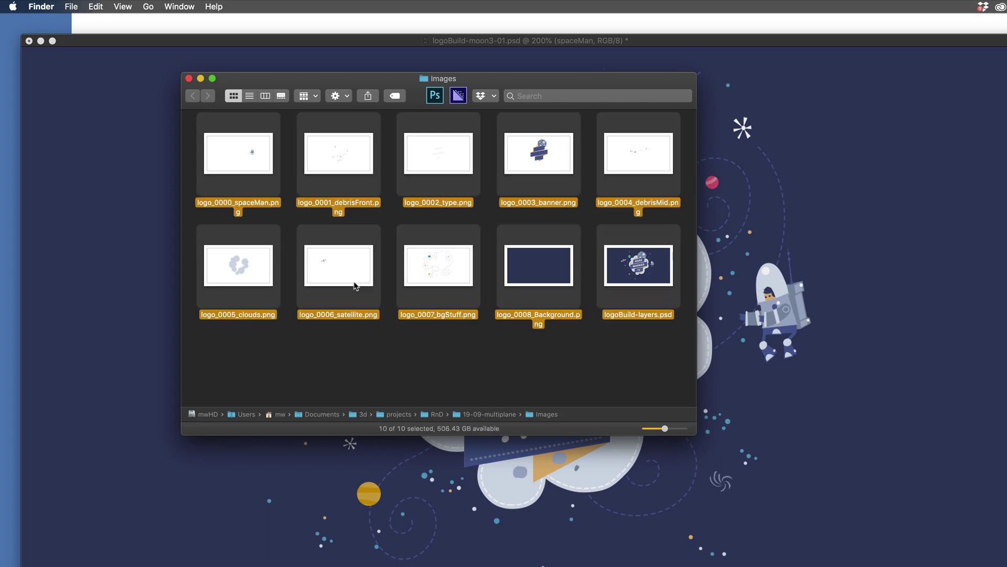
key(space)
key(Right)
key(Right)
key(Right)
key(Right)
key(Right)
key(Right)
key(Right)
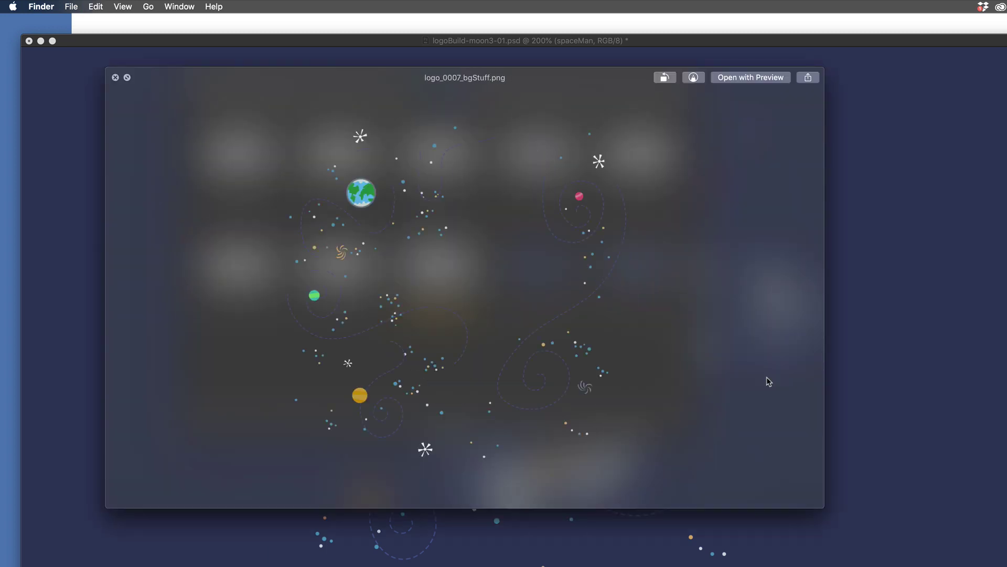
key(space)
click(562, 355)
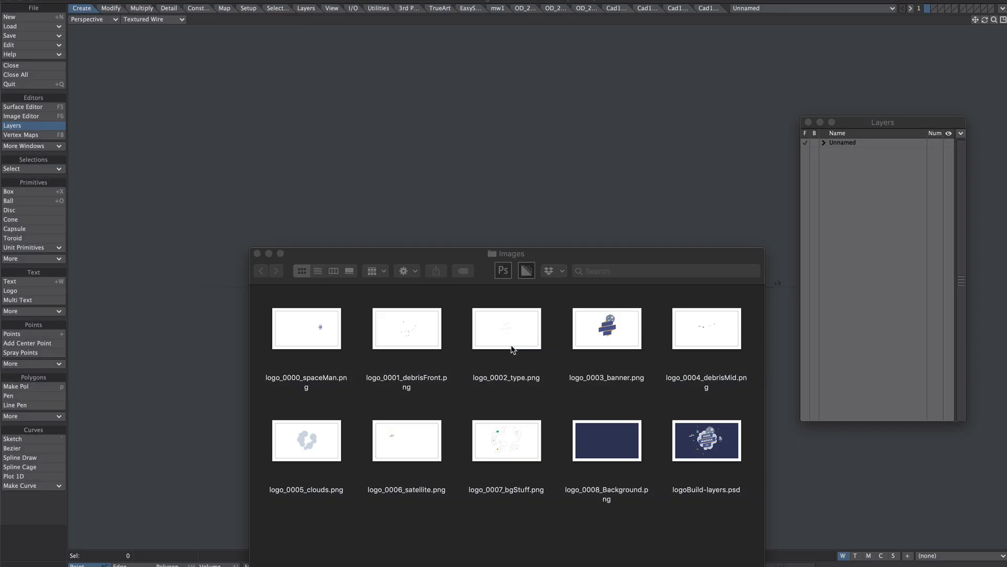
Step: Load the eight logo layer PNGs from spaceMan to bgStuff into LightWave Modeler, leaving out the background image and the PSD
click(311, 522)
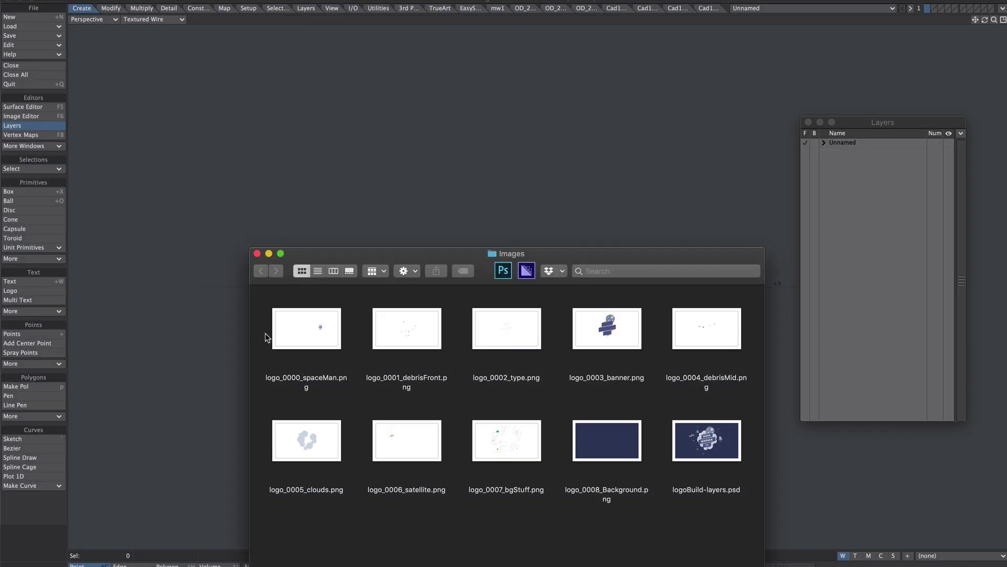
key(super+a)
super+click(705, 464)
super+click(616, 447)
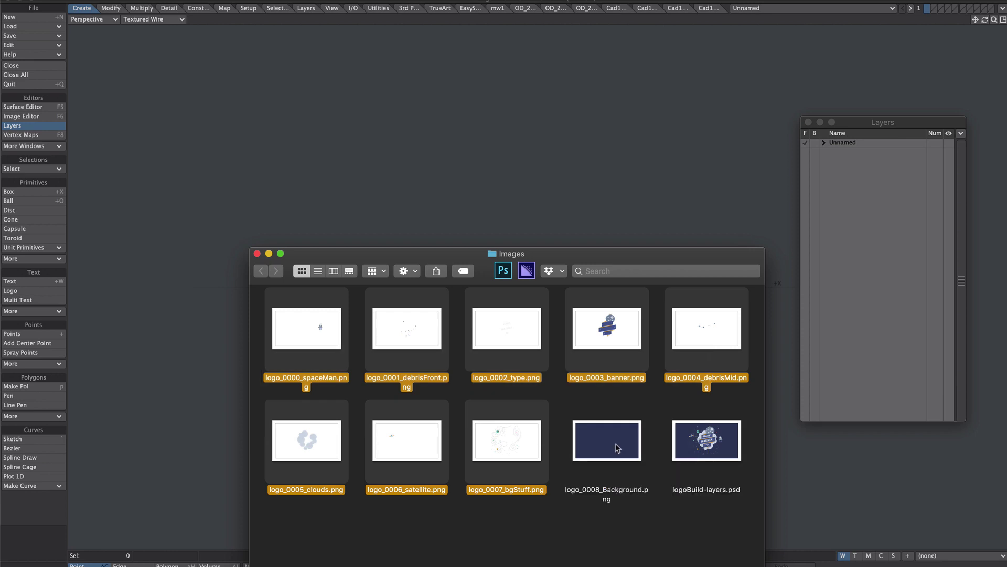
drag(628, 315, 618, 187)
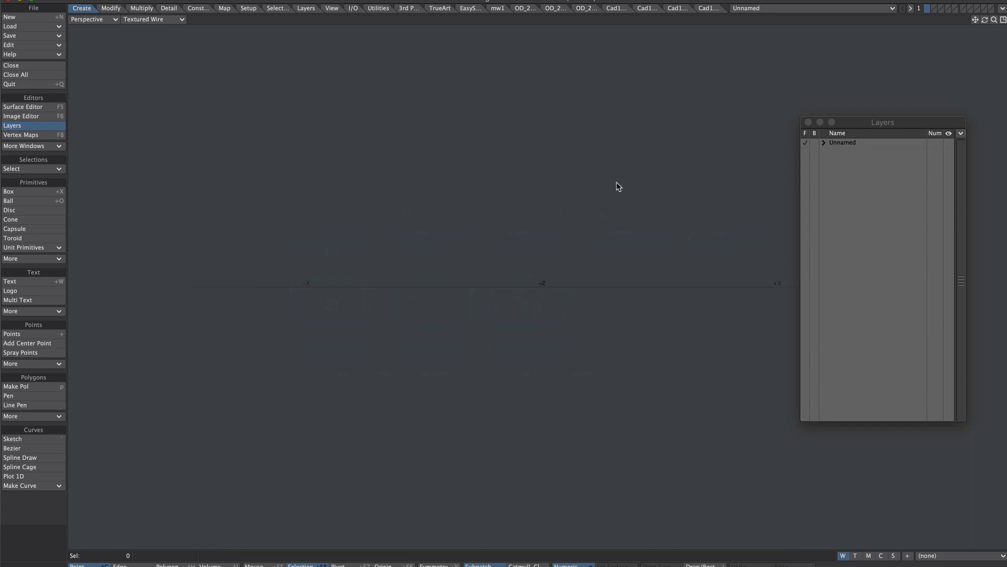
Step: Start MGImagesToPlanes for the loaded images and set the plane direction to -Z
click(497, 8)
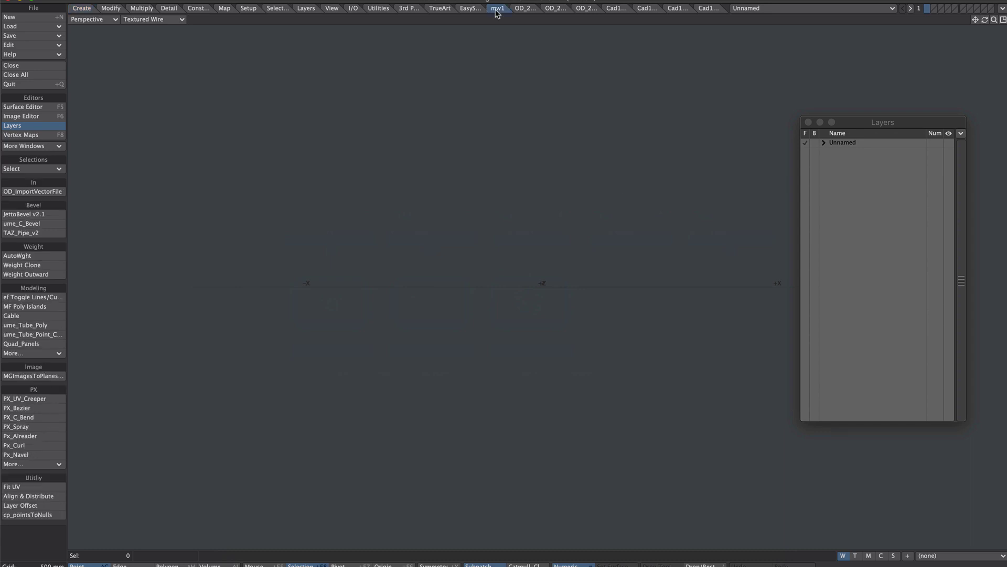
click(33, 376)
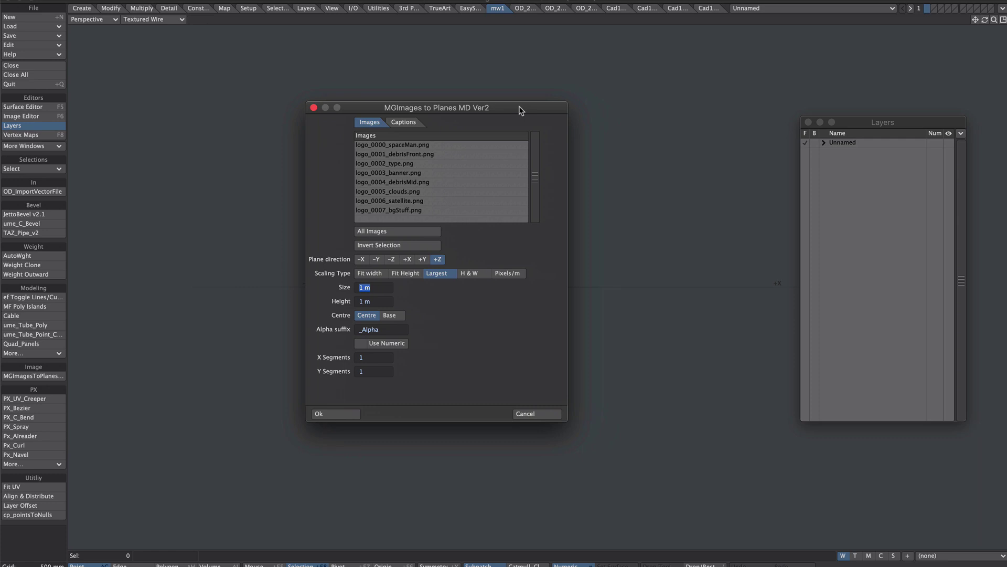
click(404, 121)
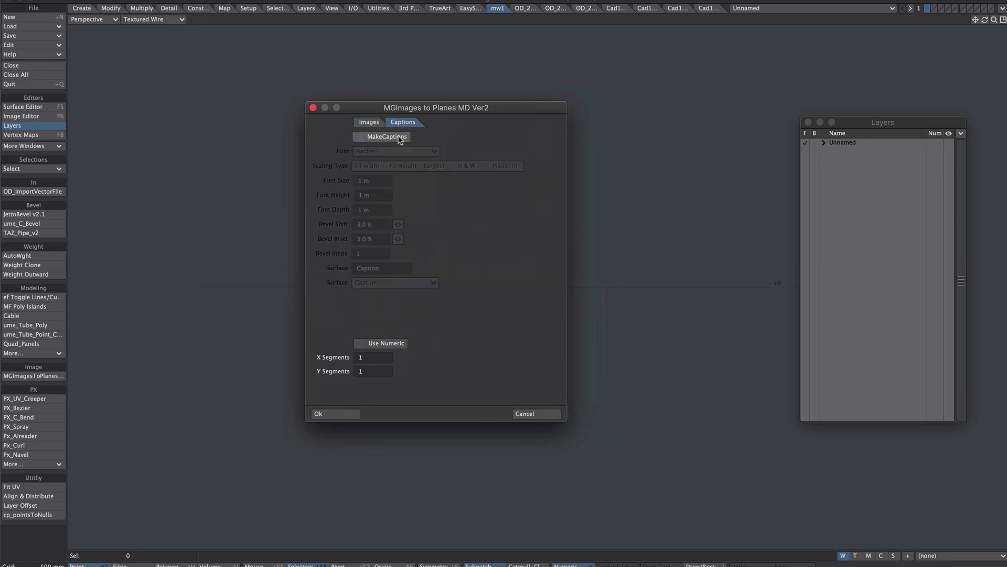
click(378, 123)
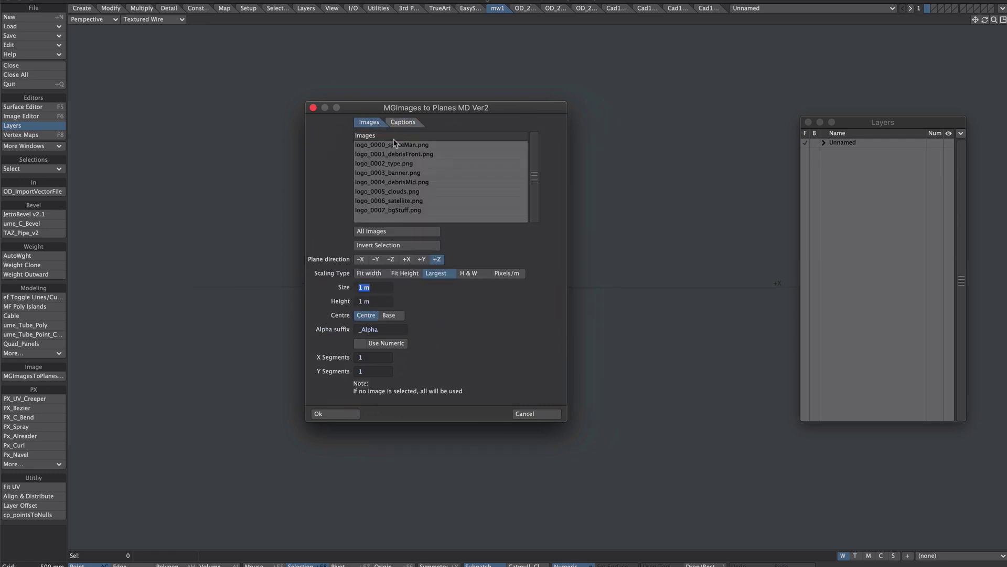
click(391, 259)
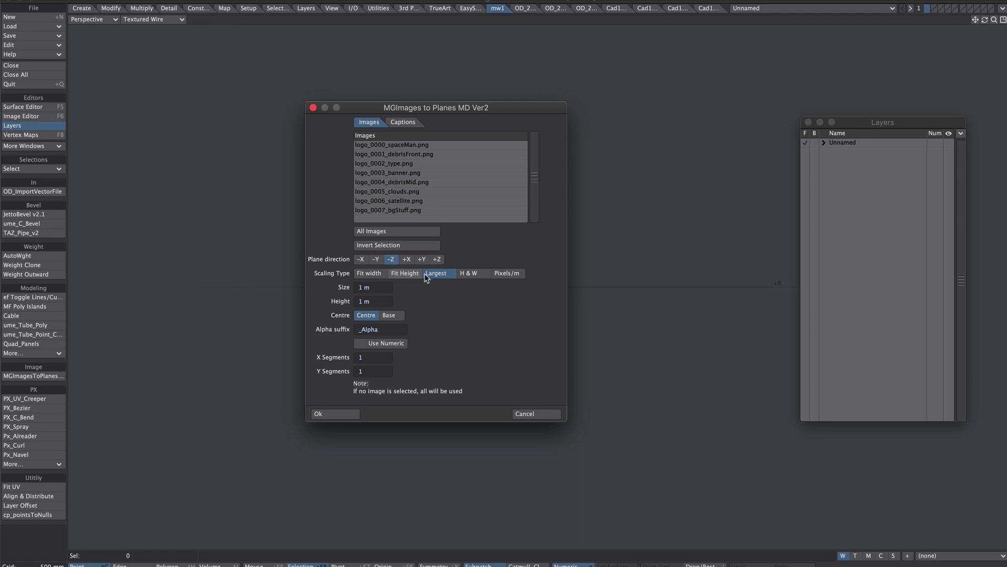
Step: Set the plane size to 19.2 m and the height to 10.8 m, and create the image planes
click(365, 287)
text(19.20)
key(Tab)
text(10.8)
key(Tab)
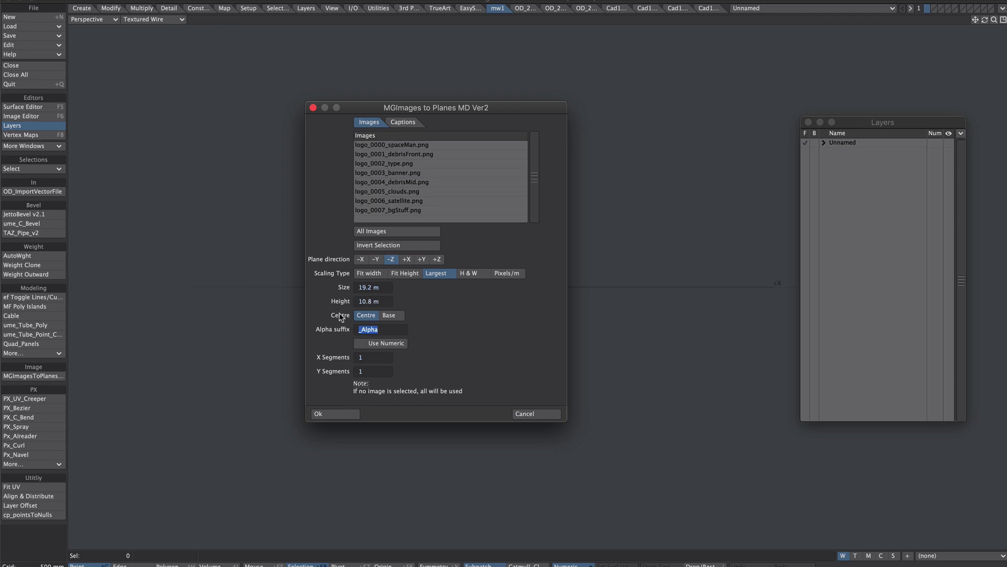
click(333, 414)
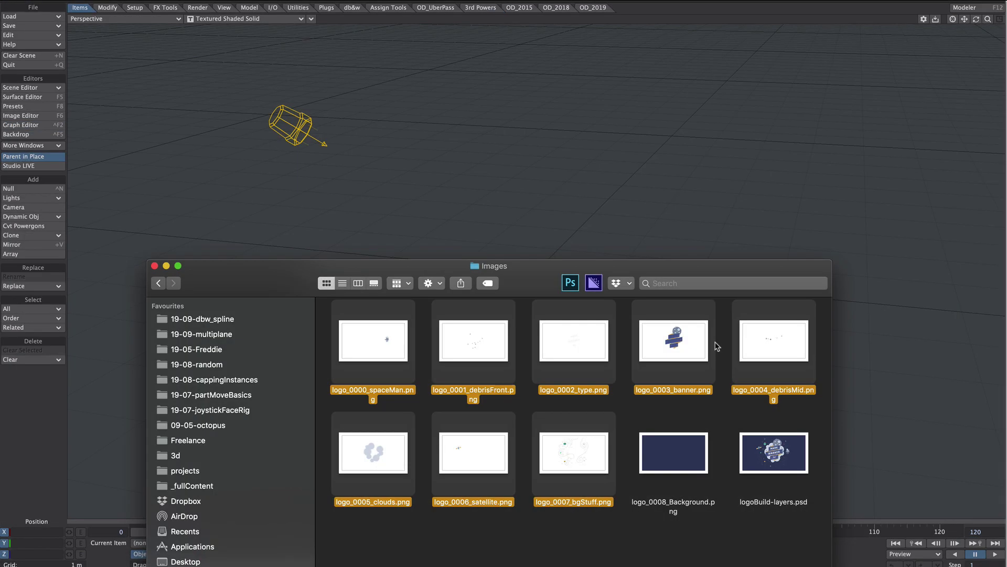
Step: Load the eight logo layer PNGs into LightWave Layout and select all of them in the Image Editor
drag(690, 341, 629, 164)
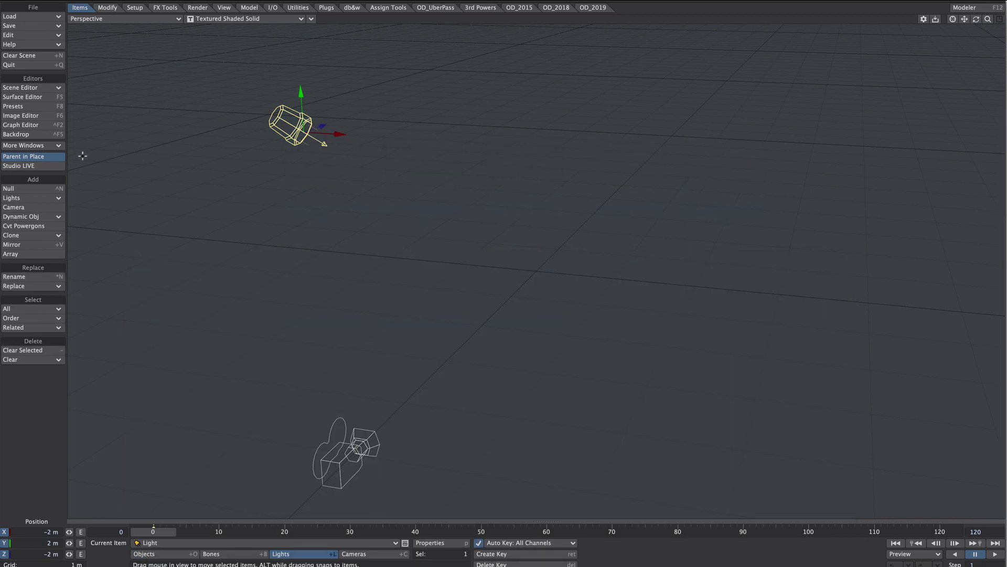
click(21, 115)
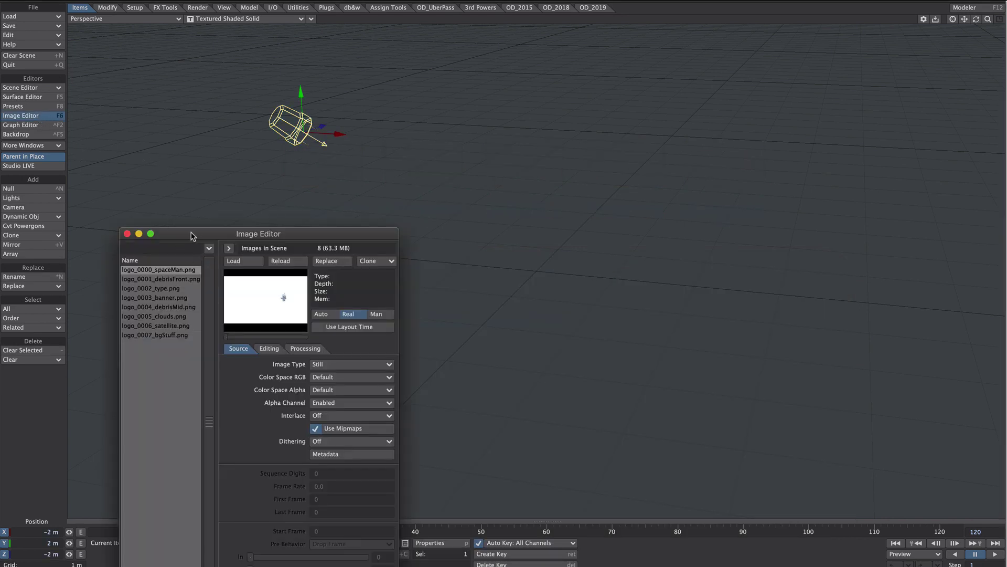
click(164, 271)
shift+click(162, 335)
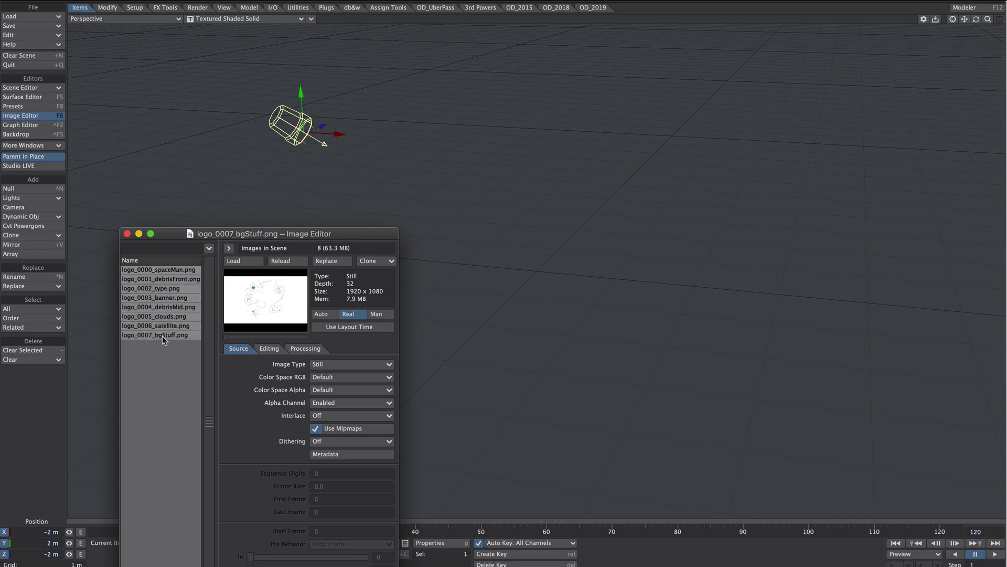
Step: Create Geometry-type billboards from the selected images with OD Image Billboards, using a minimum height of 10.8 m
ctrl+shift+click(556, 339)
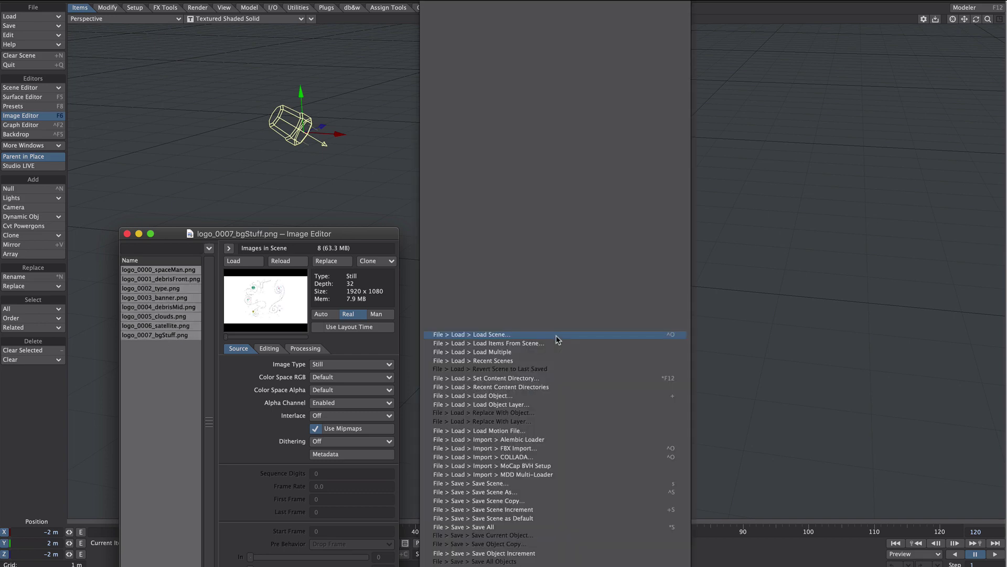
scroll(556, 336, down, 15)
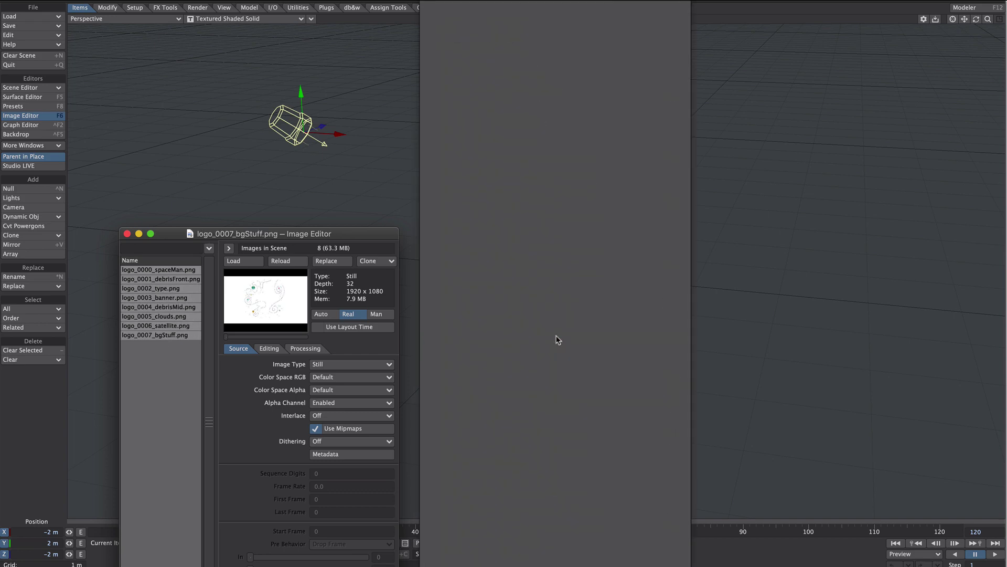
click(558, 339)
click(442, 81)
click(486, 81)
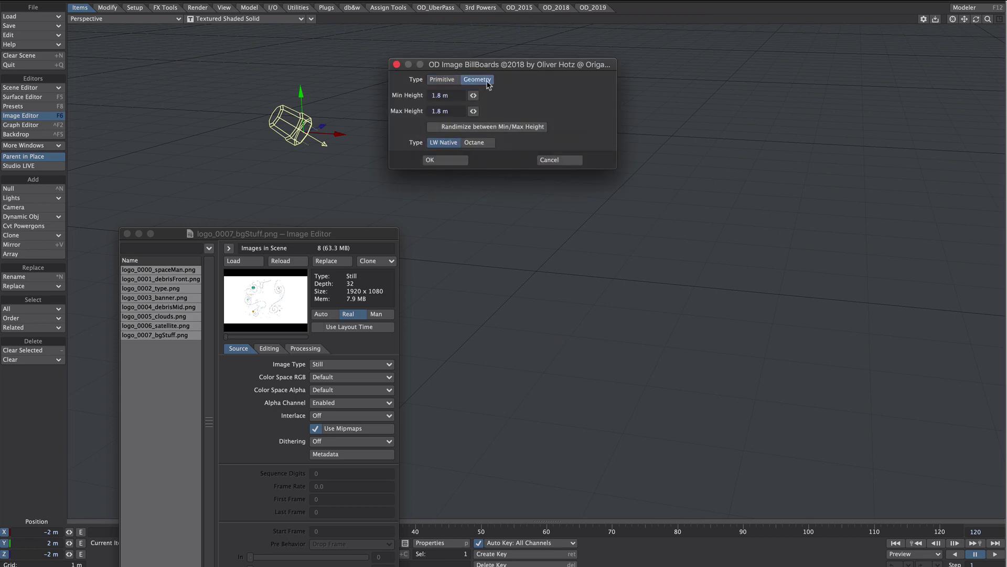
click(458, 95)
text(10.8)
key(Tab)
text(1)
key(Tab)
click(464, 164)
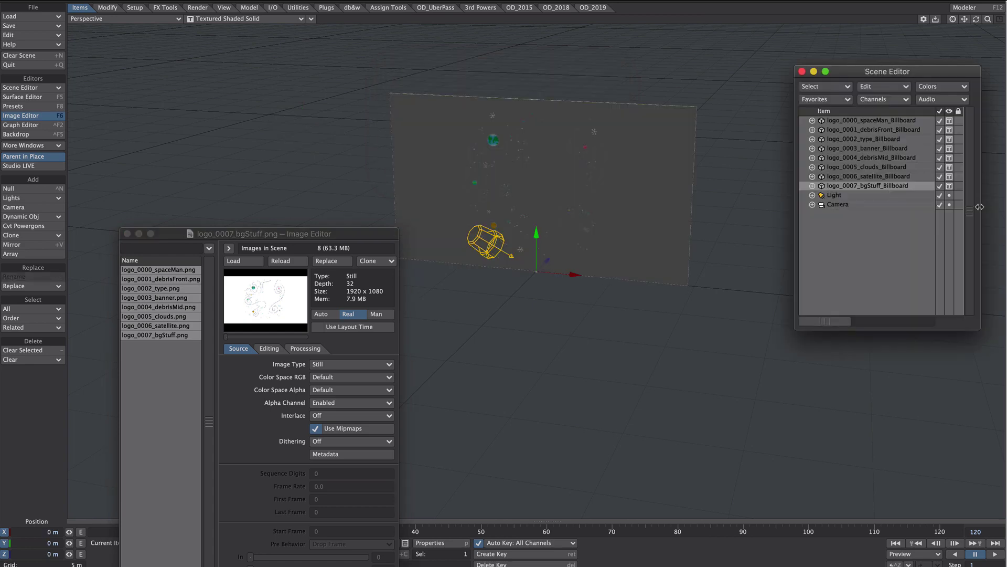
Step: Select all eight logo billboards in the scene and save them as object files with Save Unsaved Objects
click(884, 121)
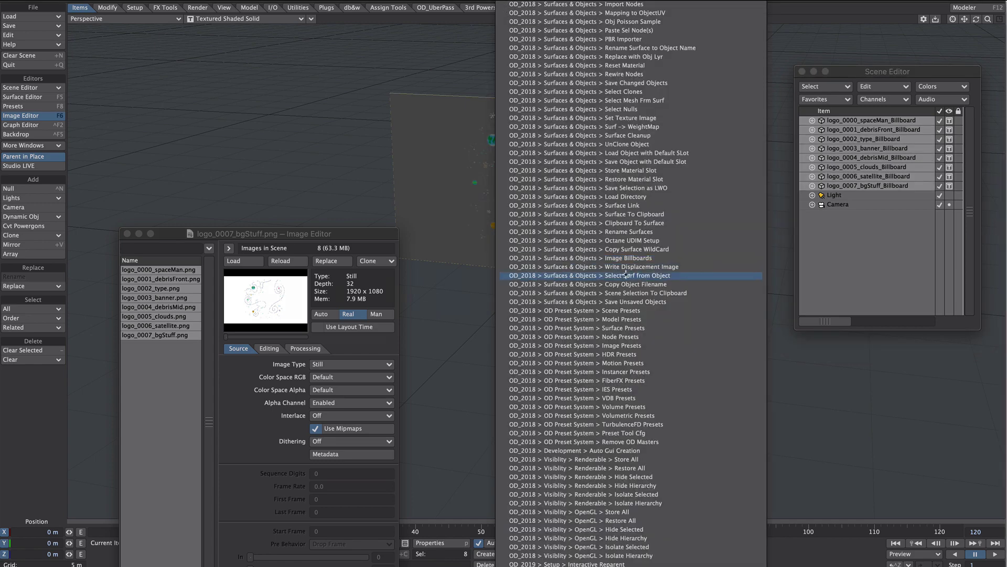
text(save)
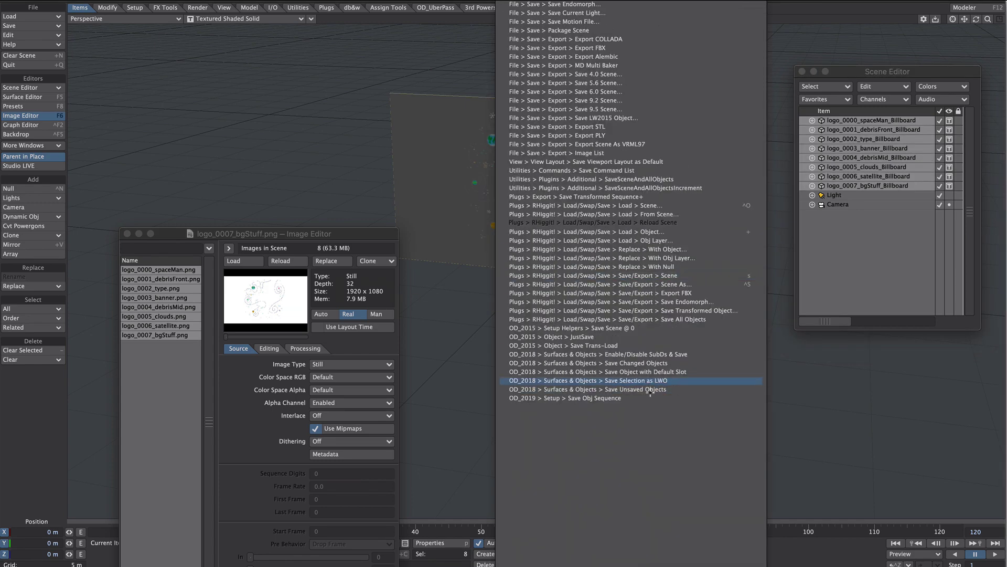
click(691, 389)
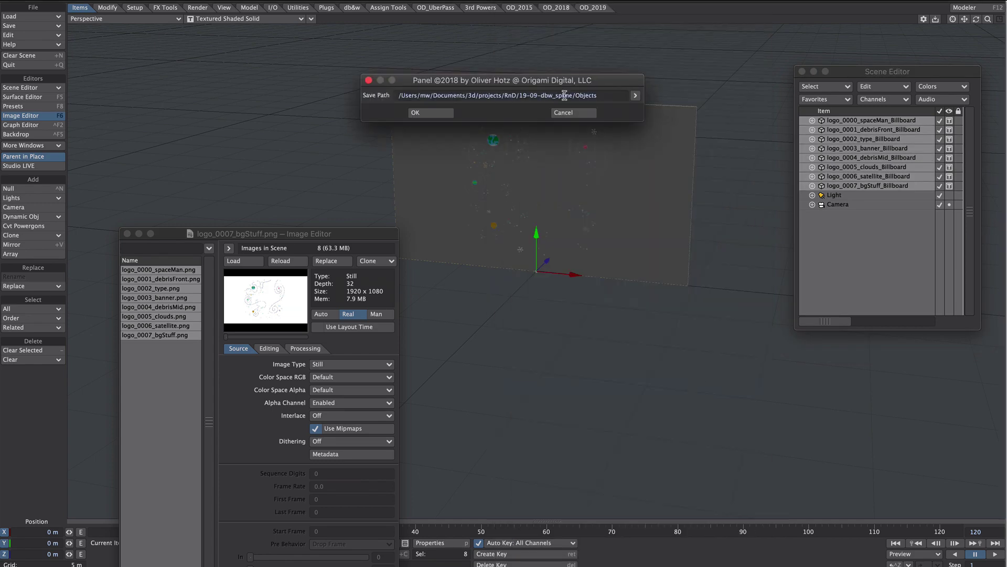
key(Return)
Step: Check the saved billboards in Modeler by displaying the satellite billboard, and return to Layout
key(F12)
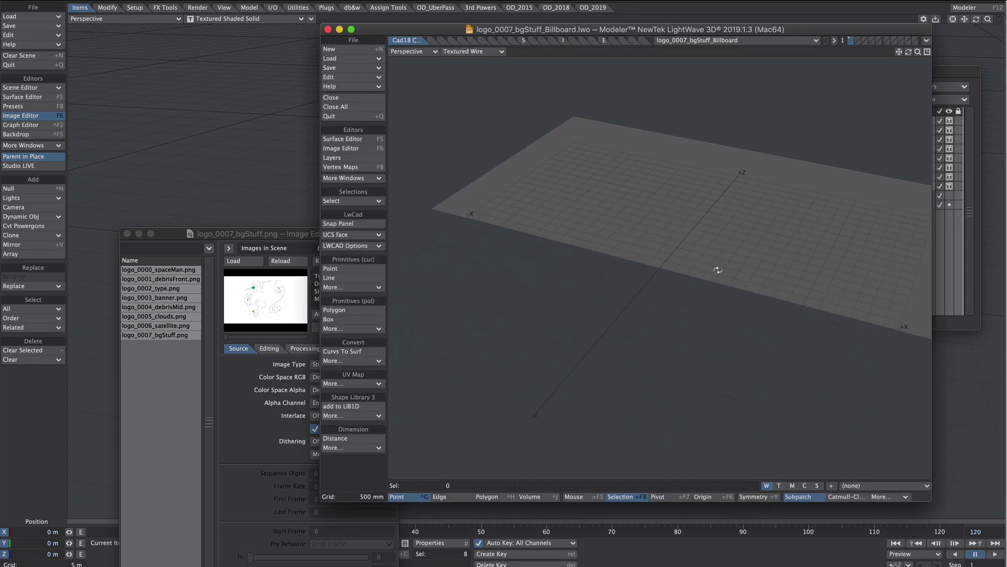
click(721, 41)
click(726, 53)
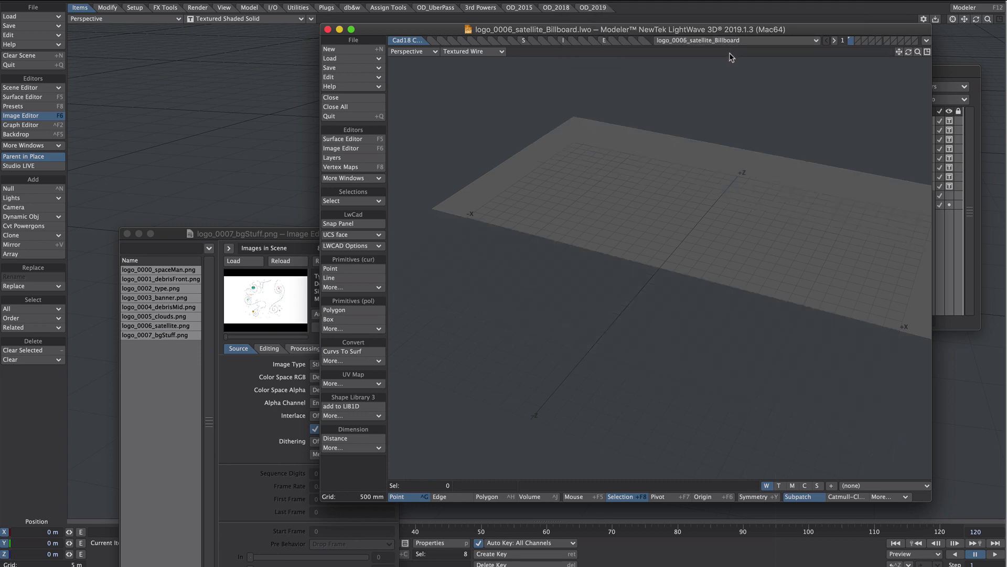
click(187, 134)
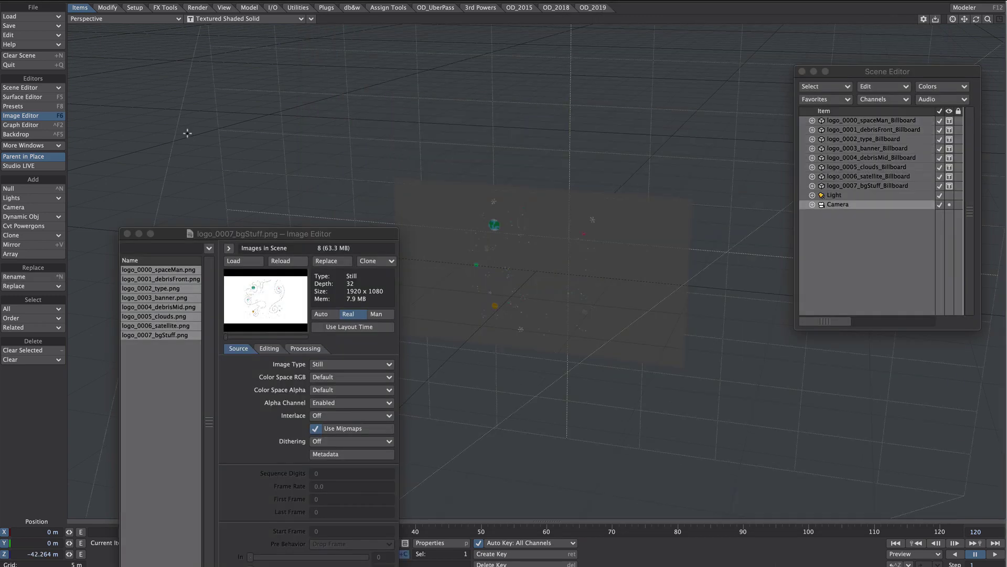
Step: Inspect individual billboards in the scene and open the node graph of the spaceMan billboard's surface
click(854, 185)
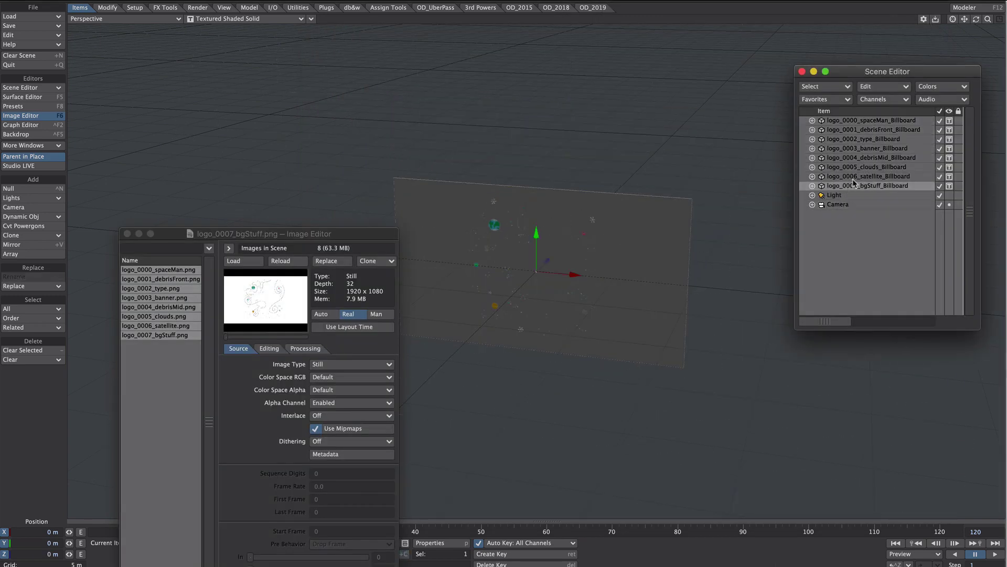
click(860, 128)
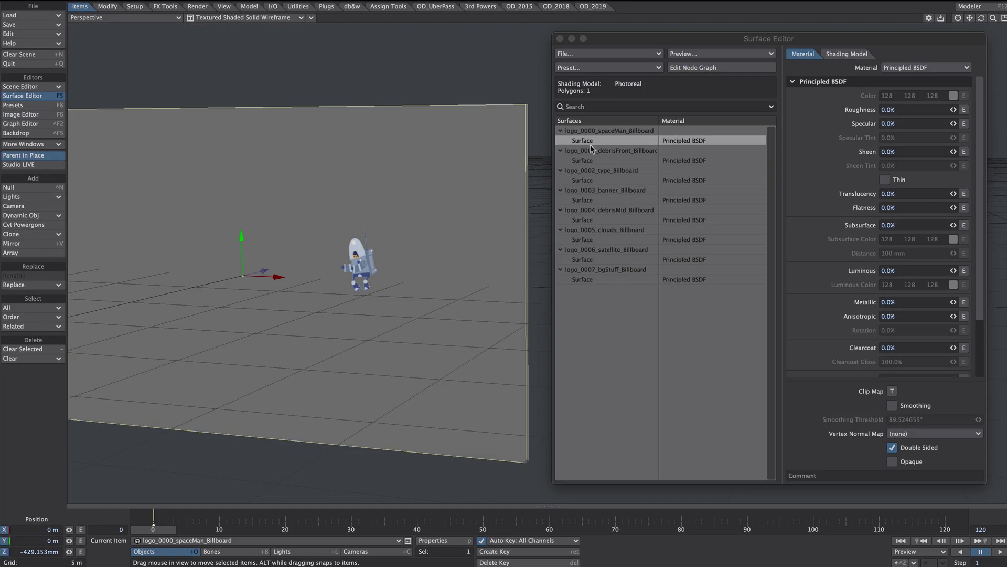
click(692, 68)
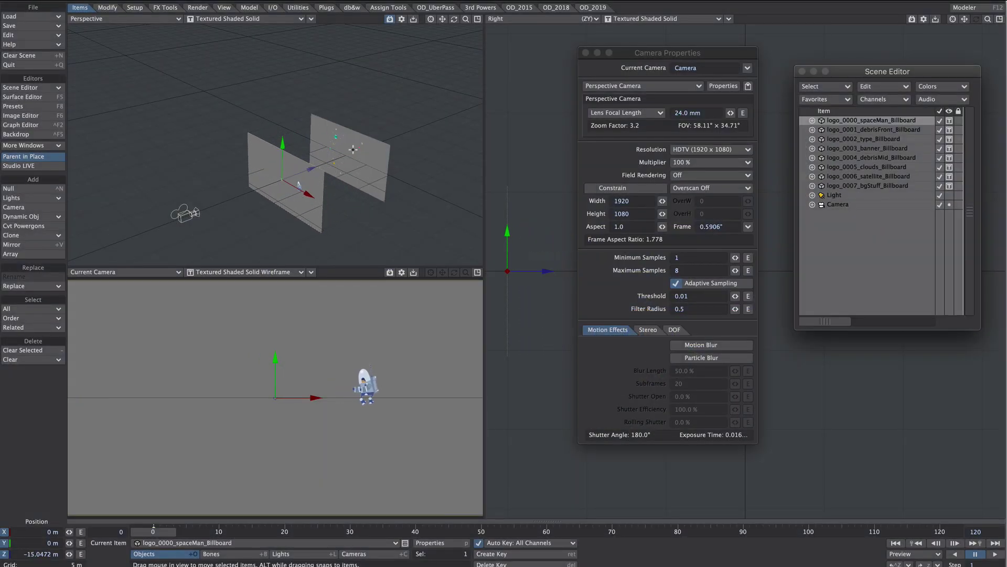
Step: Switch the camera viewport to VPR with OpenGL wireframe and try moving and scaling the debrisFront billboard
click(193, 272)
click(192, 288)
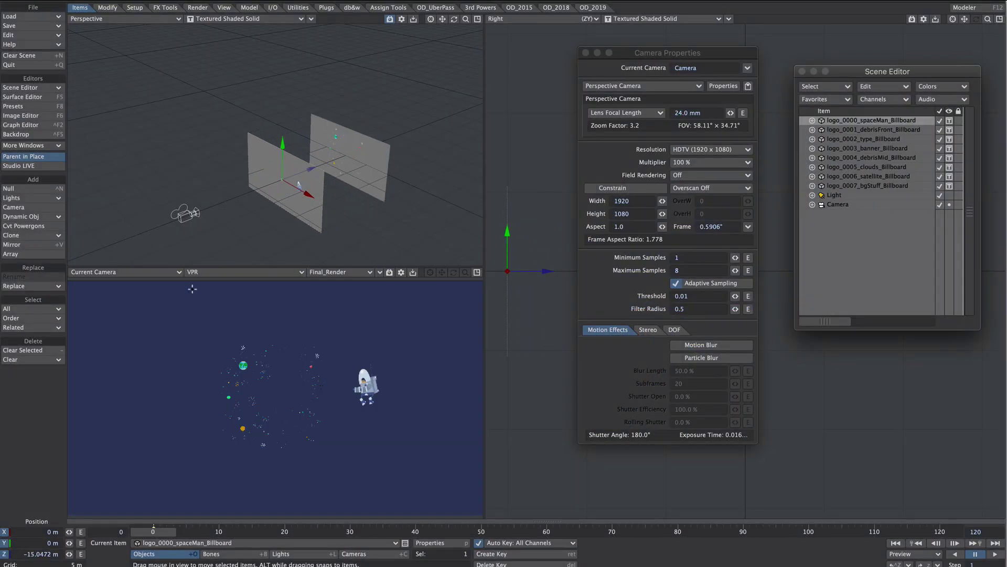
click(905, 131)
mouse_move(372, 150)
mouse_down()
mouse_move(344, 157)
mouse_move(388, 156)
mouse_up()
key(shift+h)
click(379, 272)
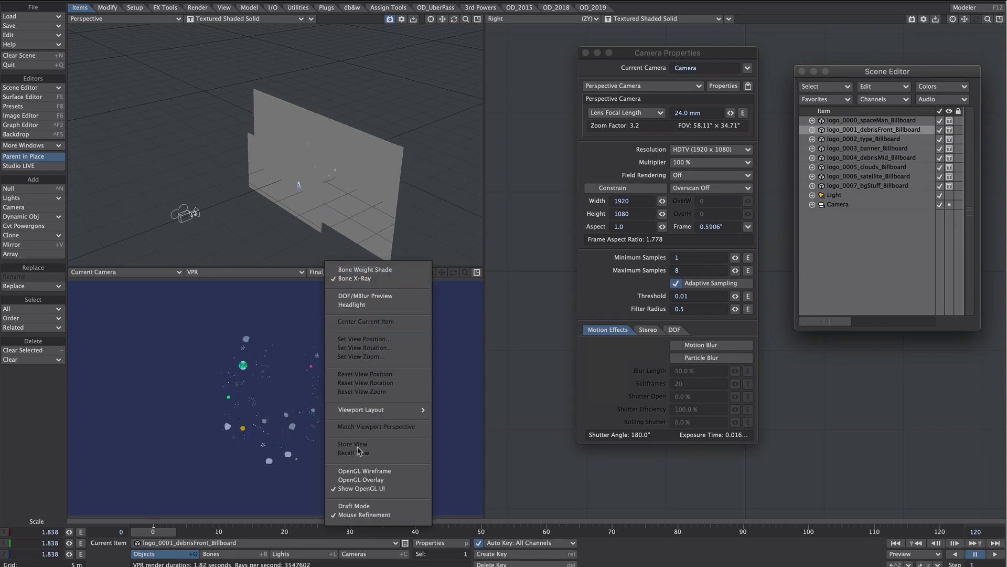
click(385, 471)
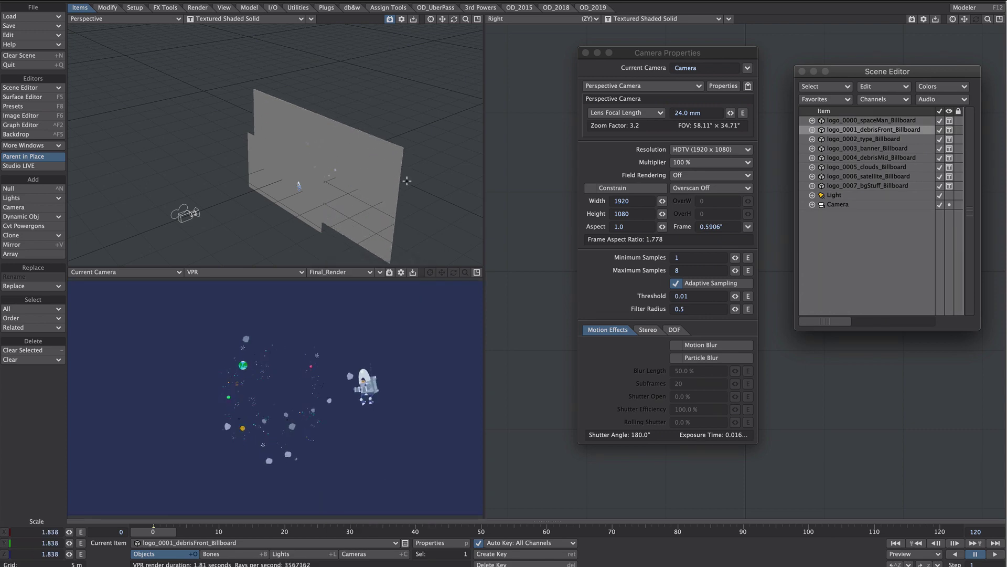
key(ctrl+z)
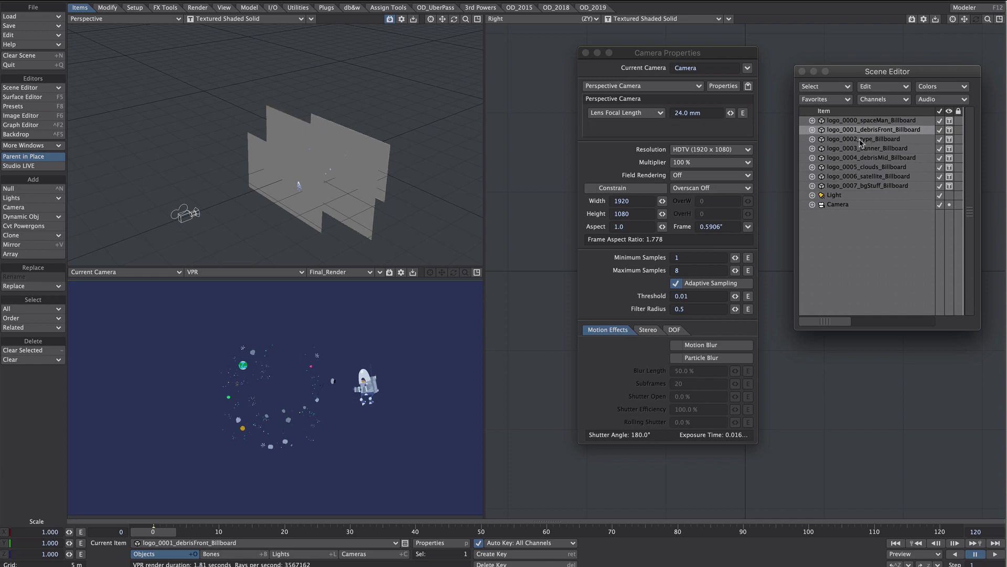
Step: Try moving the bgStuff billboard farther back from the other planes and enlarging it
click(867, 185)
key(t)
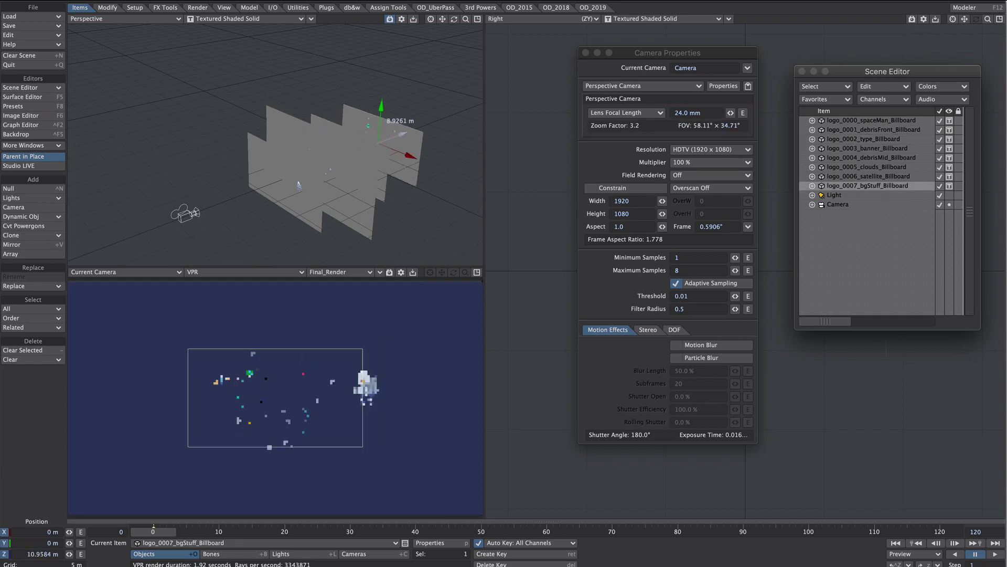
drag(409, 131, 443, 147)
key(shift+h)
Step: Try pulling the camera back from the billboards and scaling the spaceMan billboard to about 1.422
click(188, 216)
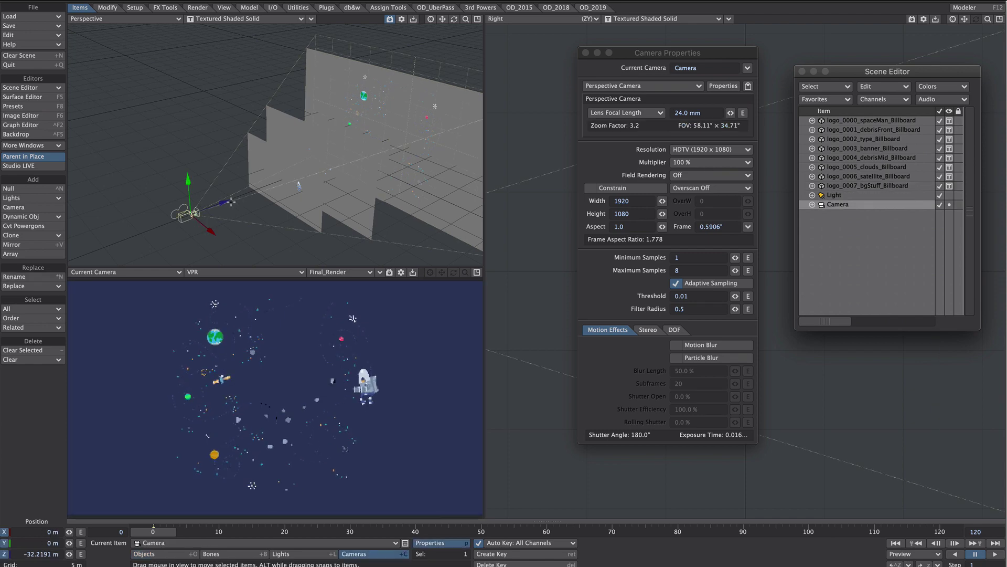
drag(231, 201, 167, 223)
click(284, 168)
click(284, 168)
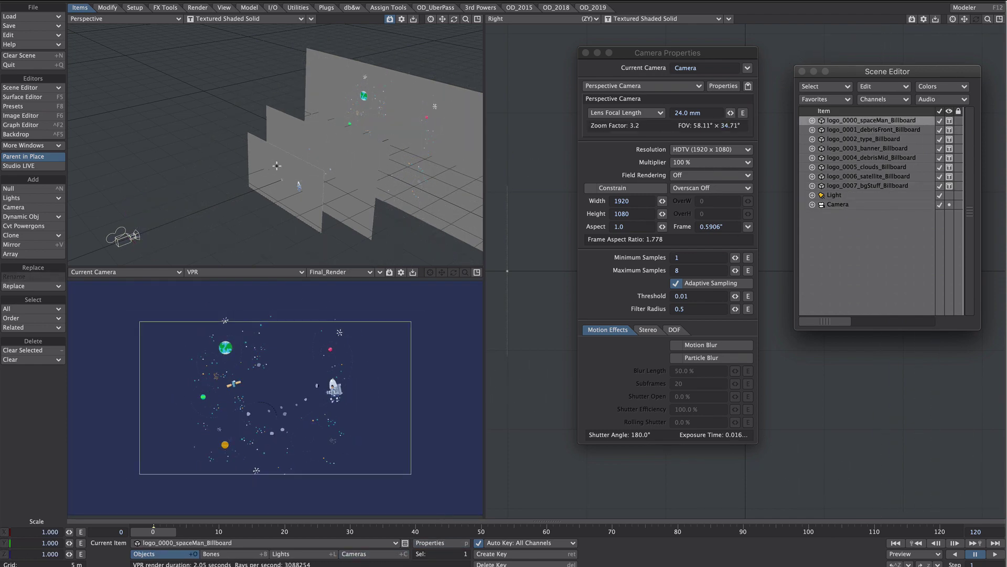
drag(285, 167, 309, 168)
Step: Try repositioning the type billboard among the other planes and resizing it
click(312, 133)
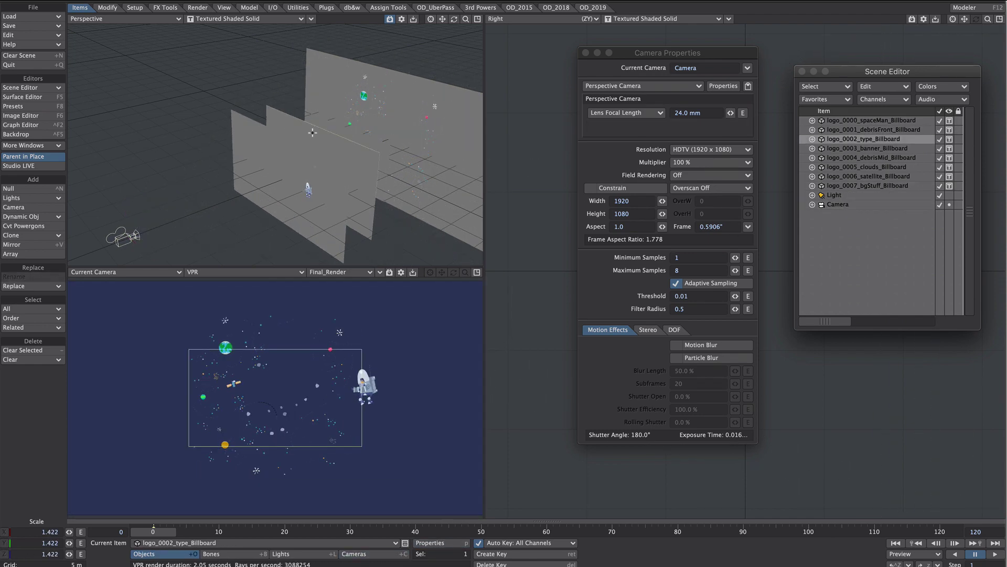
click(312, 134)
key(t)
drag(312, 134, 359, 160)
key(h)
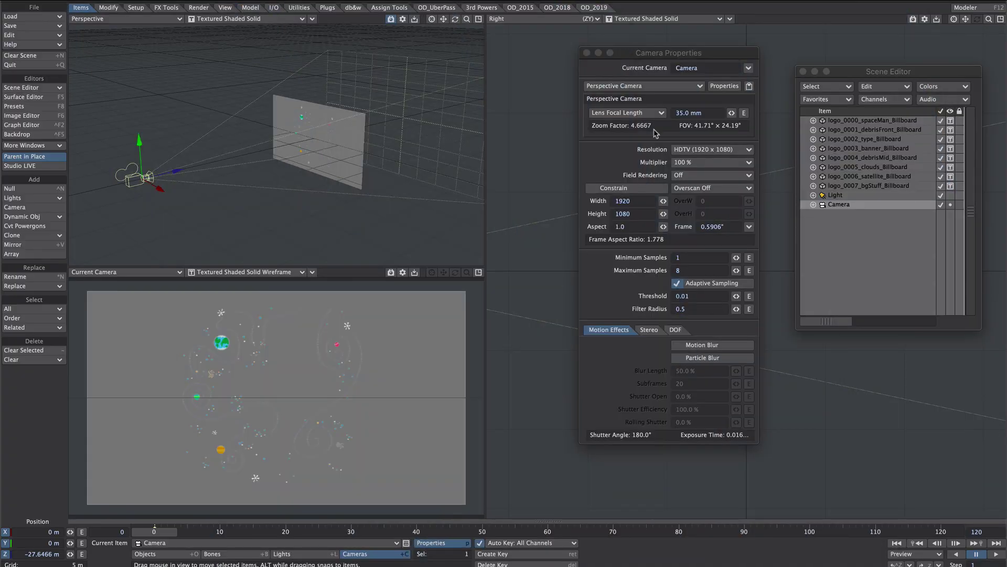
Step: Close the camera's lens properties and add a Nodal Motion modifier to the camera's motion options
click(707, 113)
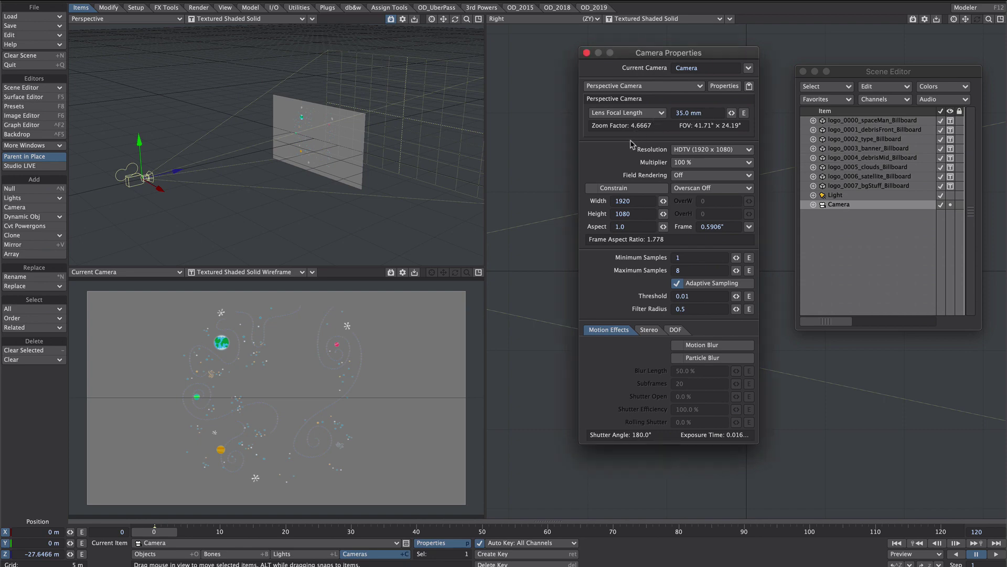
click(587, 53)
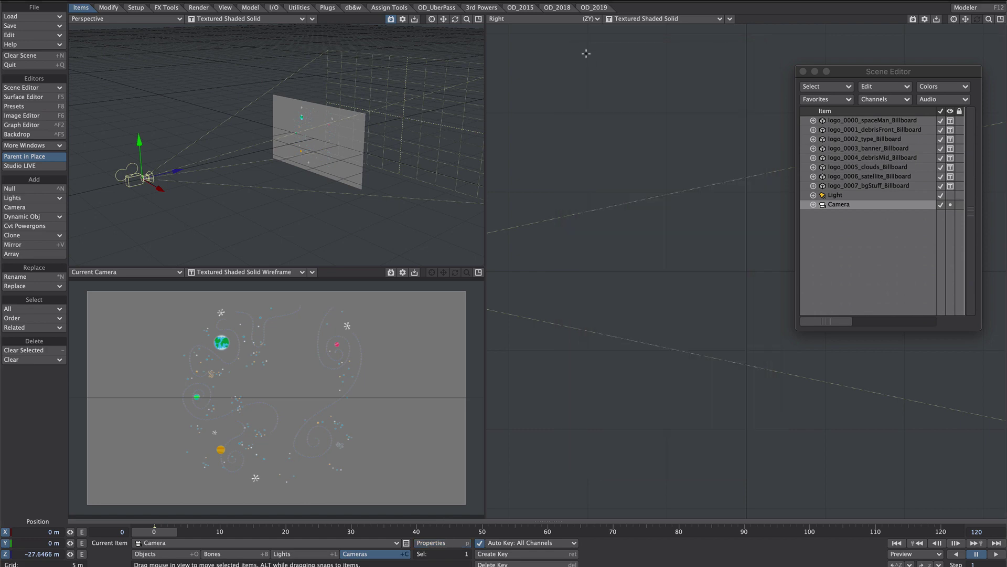
key(m)
click(654, 276)
text(nodal)
key(Return)
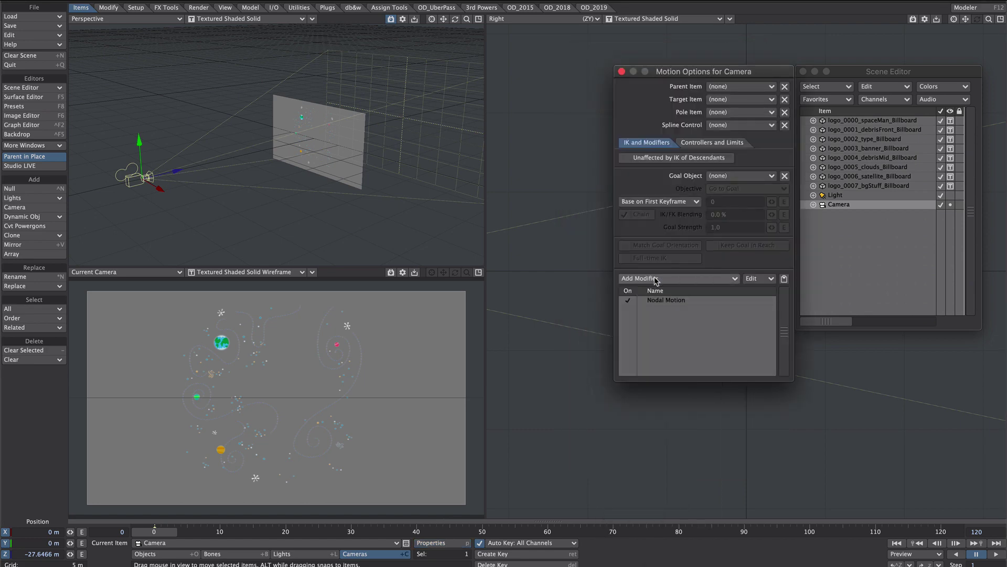
Step: Add a Scalar constant node to the camera's Nodal Motion graph and set its value
double_click(686, 301)
text(scal)
double_click(533, 143)
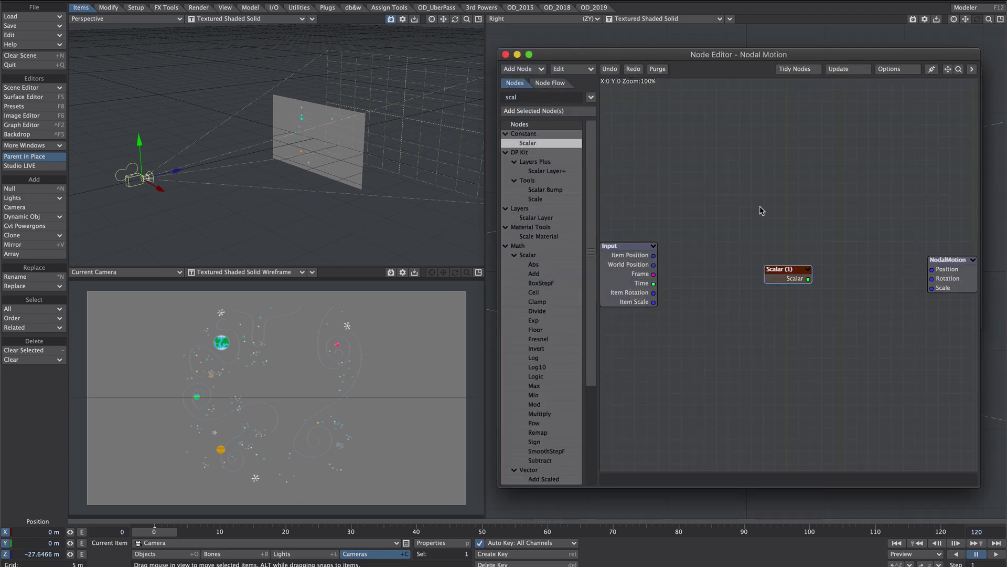
drag(783, 272, 748, 212)
double_click(745, 215)
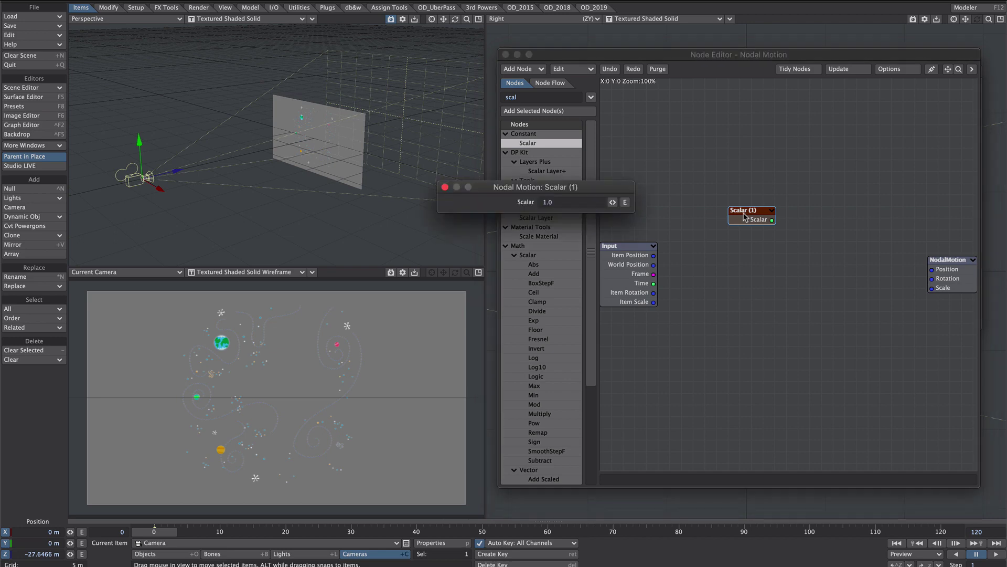
double_click(548, 202)
text(1)
click(445, 187)
Step: Add a Camera item info node to the graph and set it to read from the scene camera
key(BackSpace)
key(BackSpace)
key(BackSpace)
key(BackSpace)
text(camera)
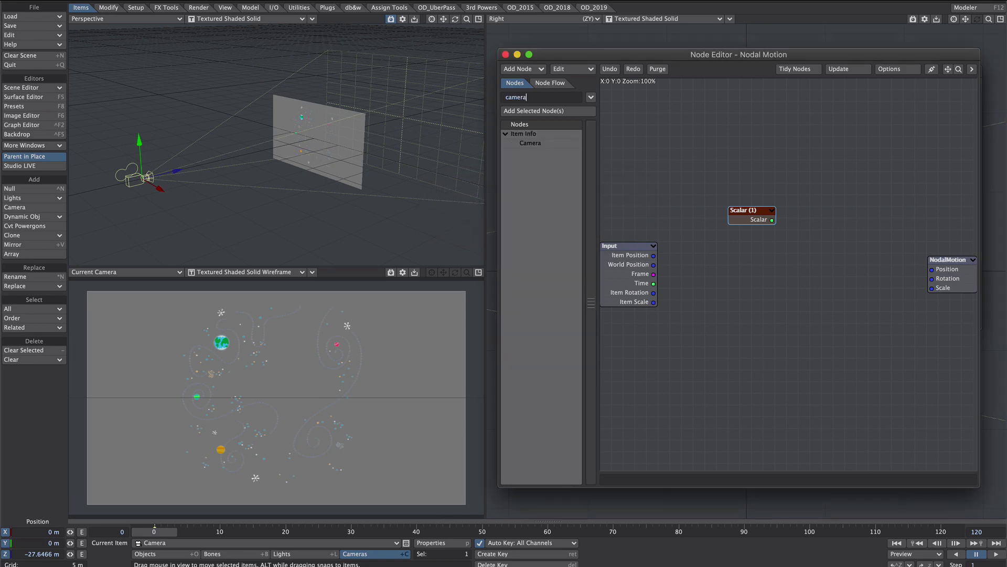
double_click(530, 145)
drag(811, 256, 722, 279)
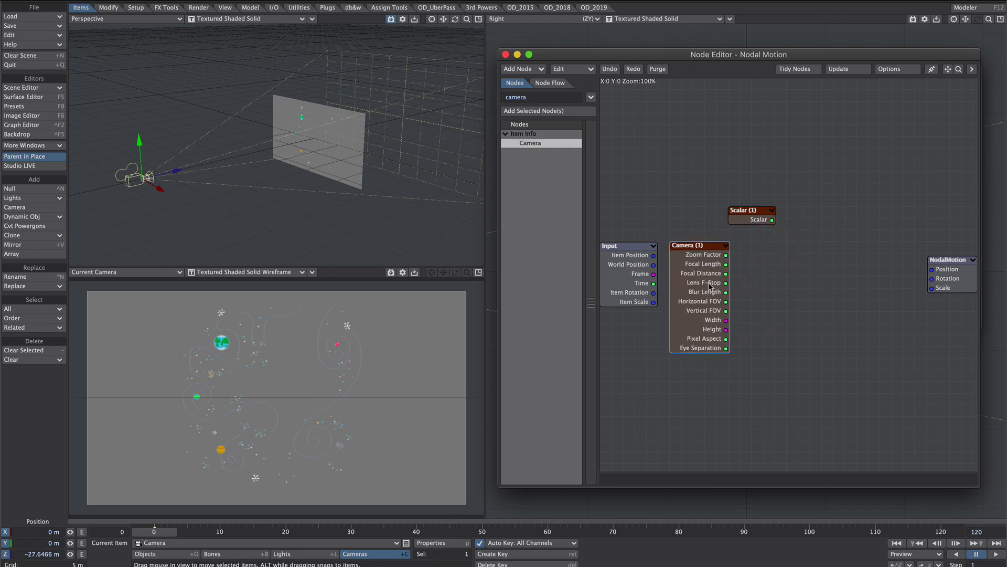
double_click(708, 285)
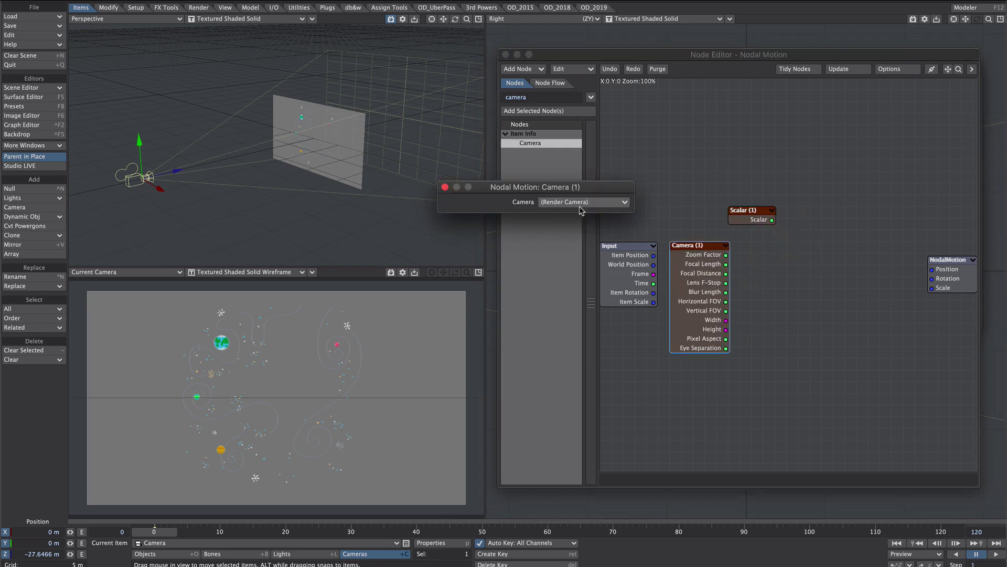
click(608, 206)
click(625, 217)
Step: Rename the scene camera Reference and select it as the Camera node's source
click(366, 555)
key(alt+n)
text(Reference)
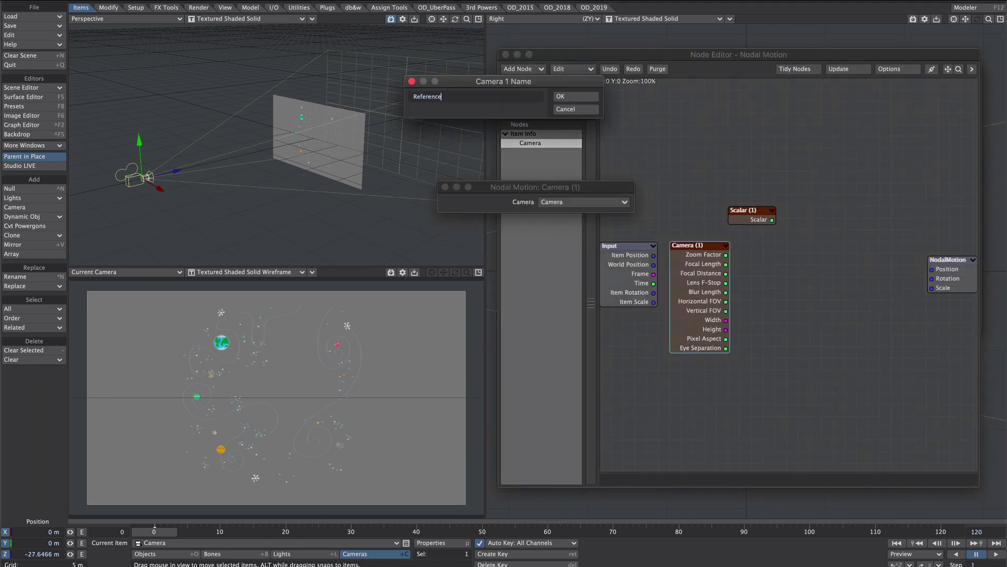
key(Return)
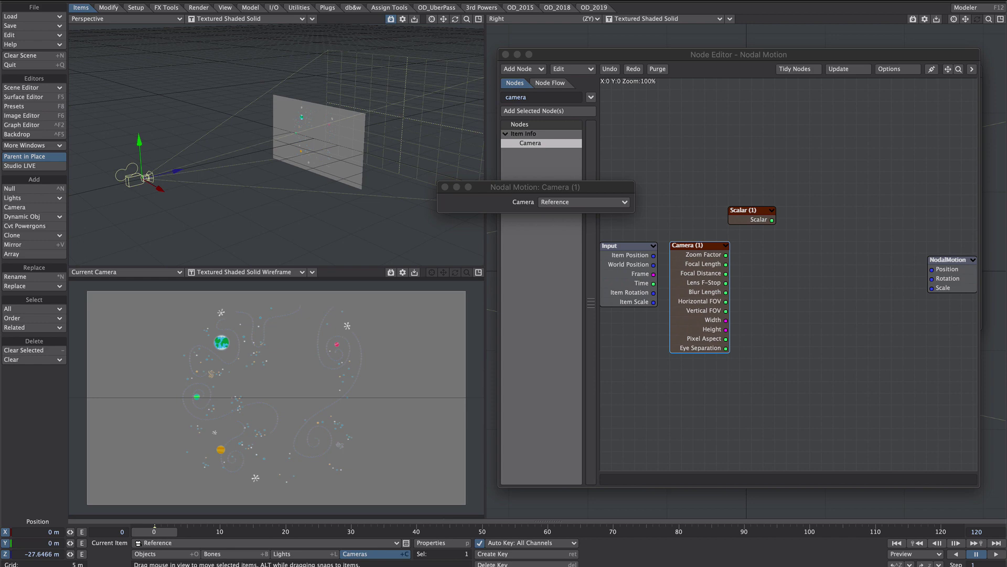
click(584, 200)
click(610, 201)
click(445, 187)
Step: Add a scalar Divide node, connect the camera's Vertical FOV to its A input and edit its B value
click(540, 97)
text(divi)
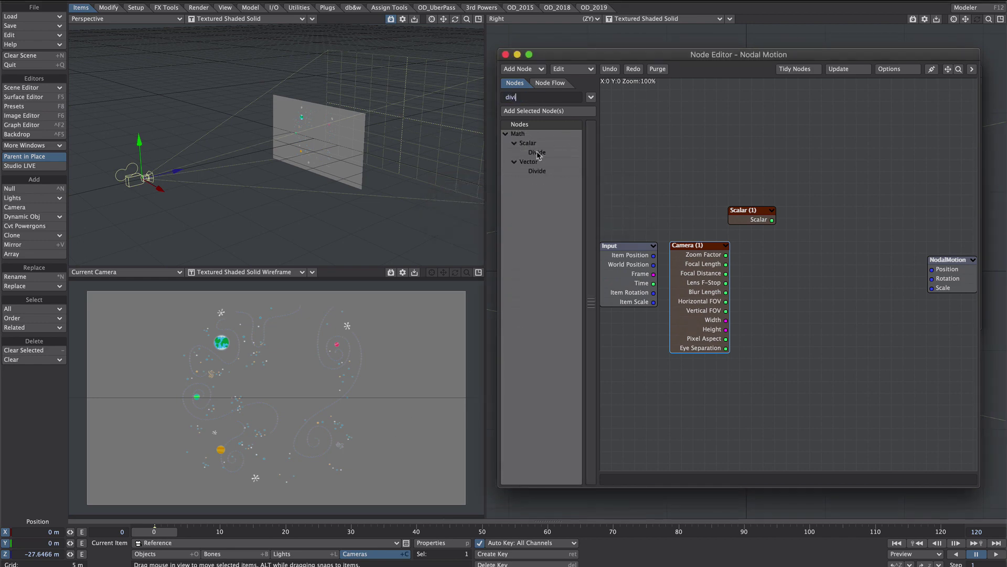
double_click(537, 153)
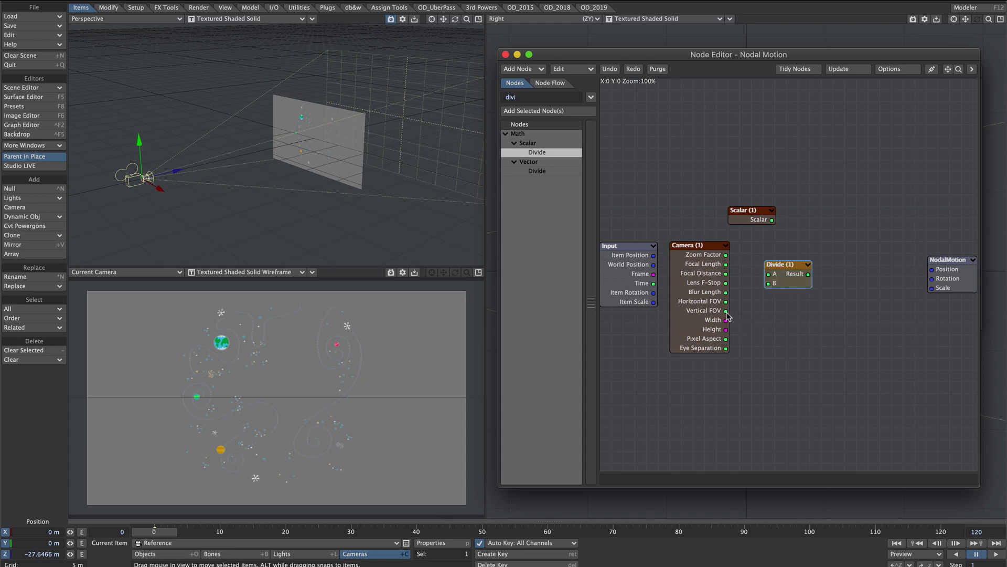
drag(726, 311, 769, 273)
double_click(793, 283)
click(607, 203)
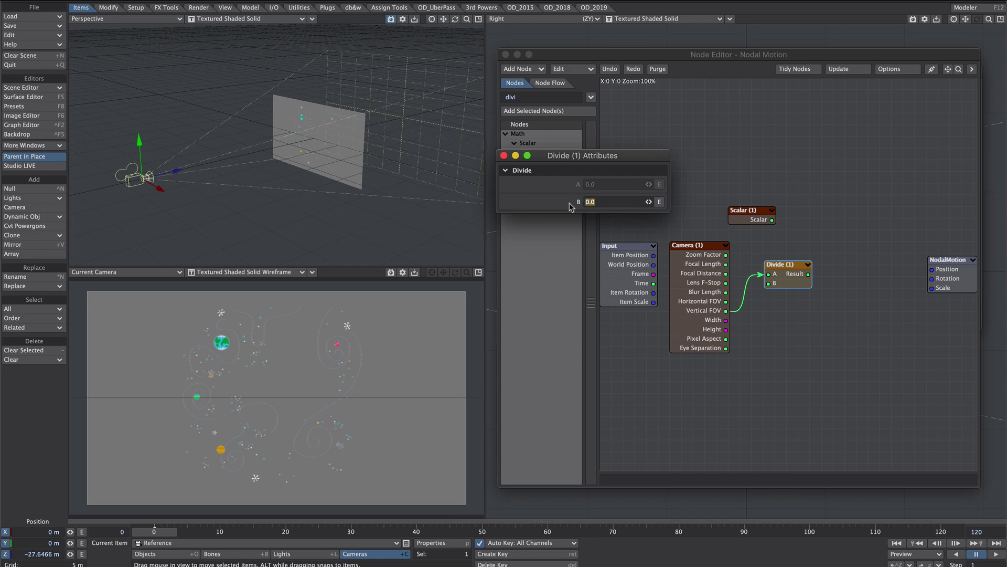
click(504, 156)
Step: Add a trigonometric Tan node and feed it the Divide node's result
click(531, 96)
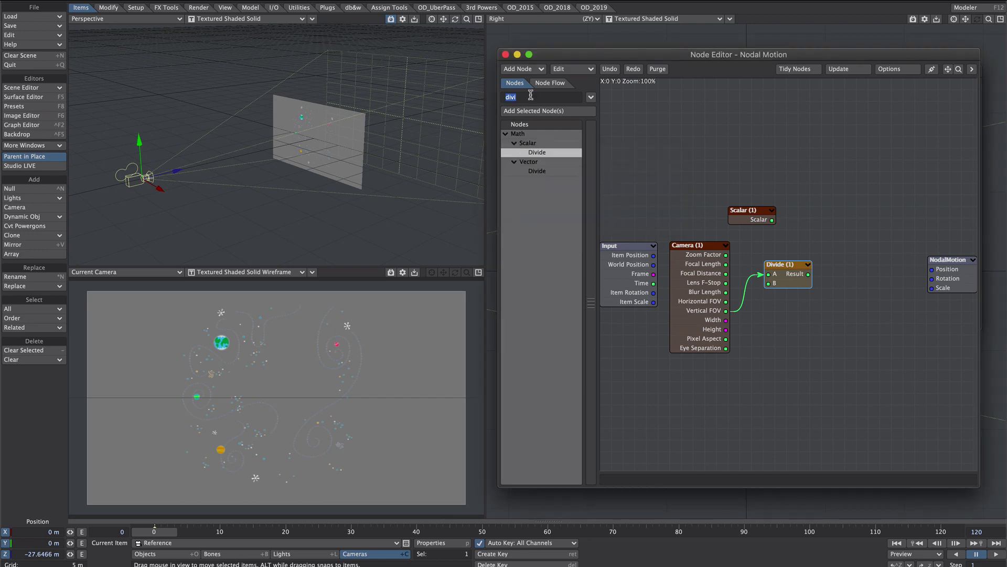
text(tan)
double_click(533, 348)
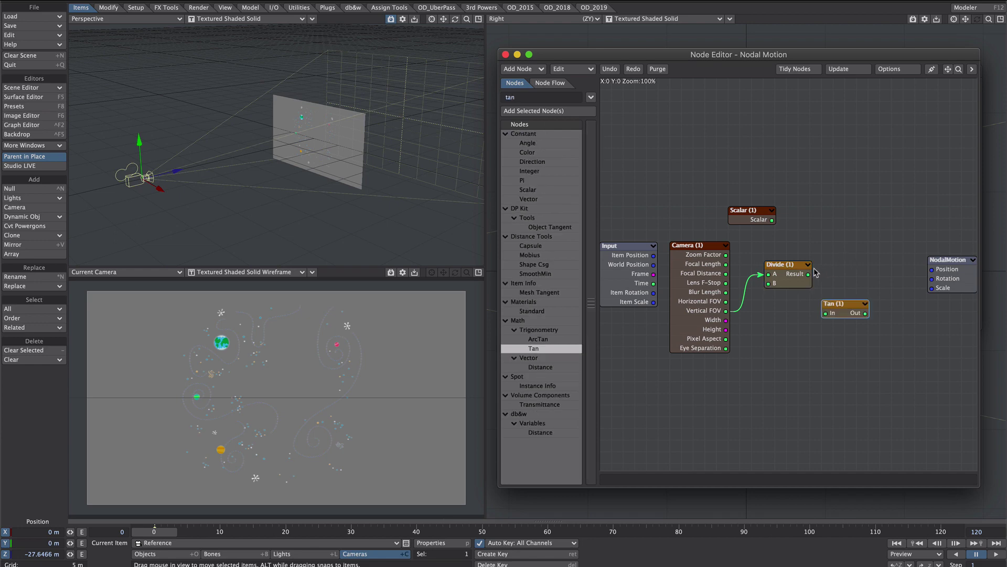
drag(807, 274, 842, 316)
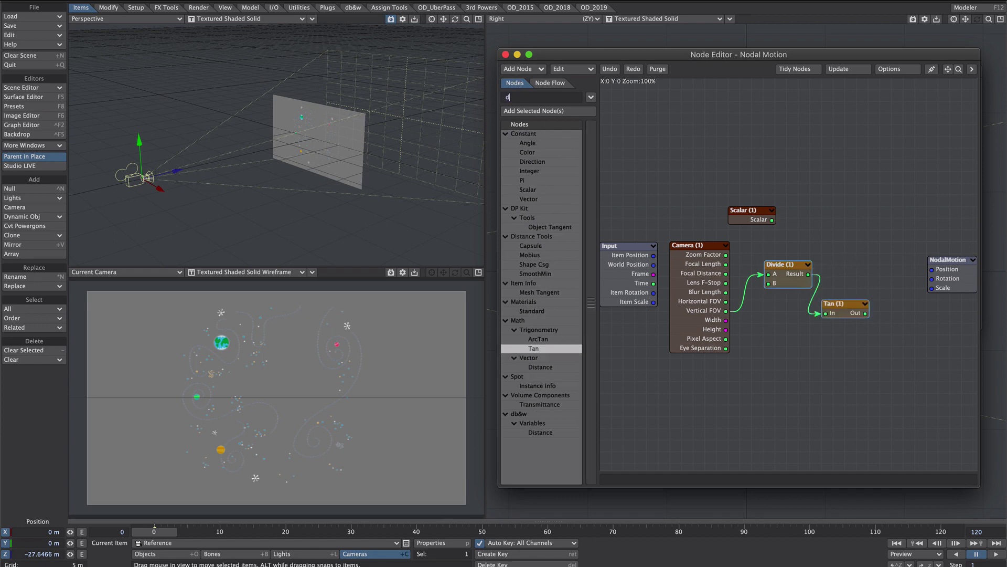
Step: Add a second scalar Divide node with the Scalar constant as A and the Tan output as B
text(divide)
drag(537, 152, 870, 230)
drag(771, 220, 861, 231)
drag(866, 314, 876, 243)
Step: Add a Make Vector node, connecting the second Divide result to Z and the vector to the Nodal Motion Position
double_click(538, 97)
key(BackSpace)
text(make)
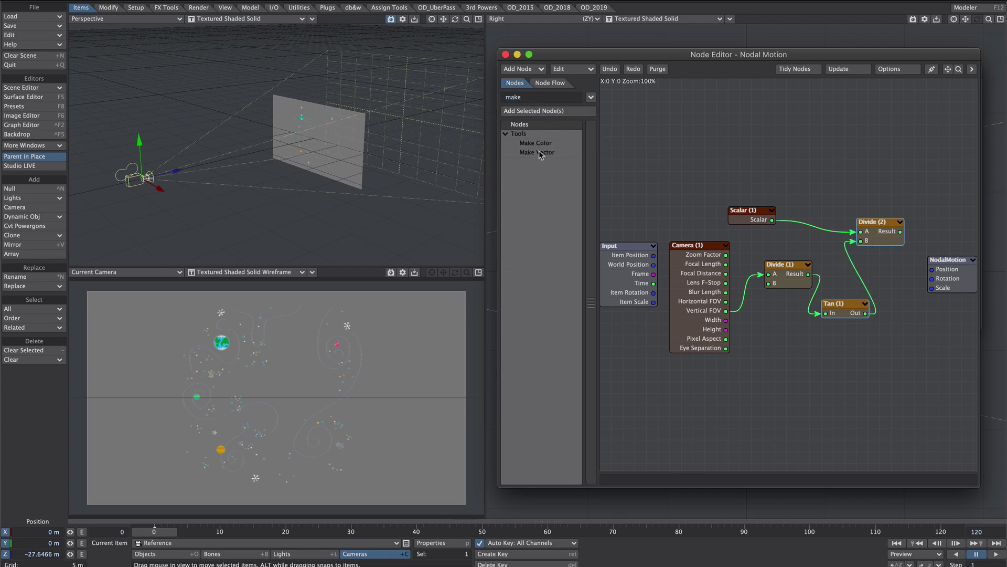
double_click(540, 154)
drag(900, 231, 947, 267)
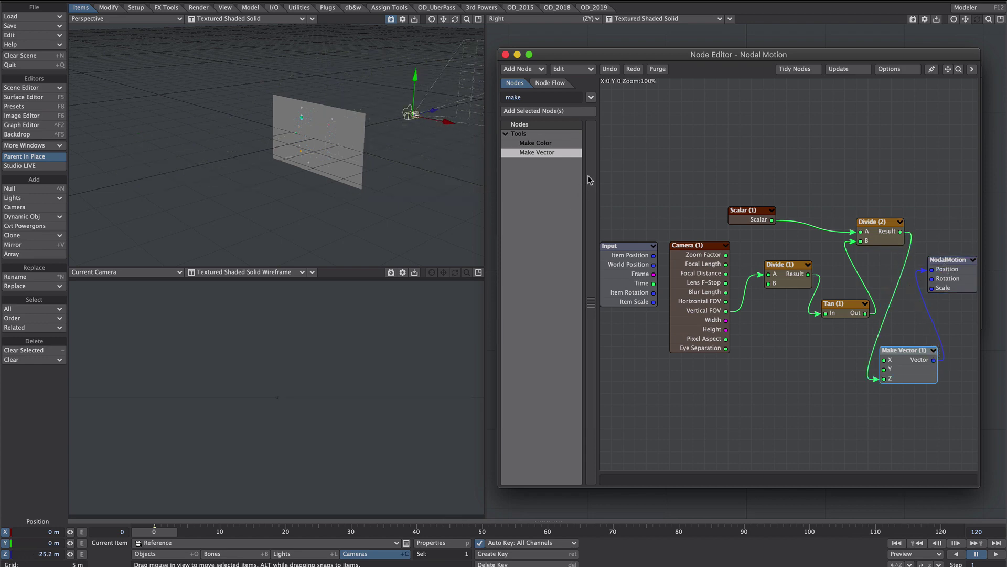
Step: Insert a scalar Sign node between the second Divide result and Make Vector's Z input, and check the vector's values
double_click(535, 98)
text(sign)
double_click(540, 152)
drag(779, 279, 847, 419)
drag(901, 231, 891, 381)
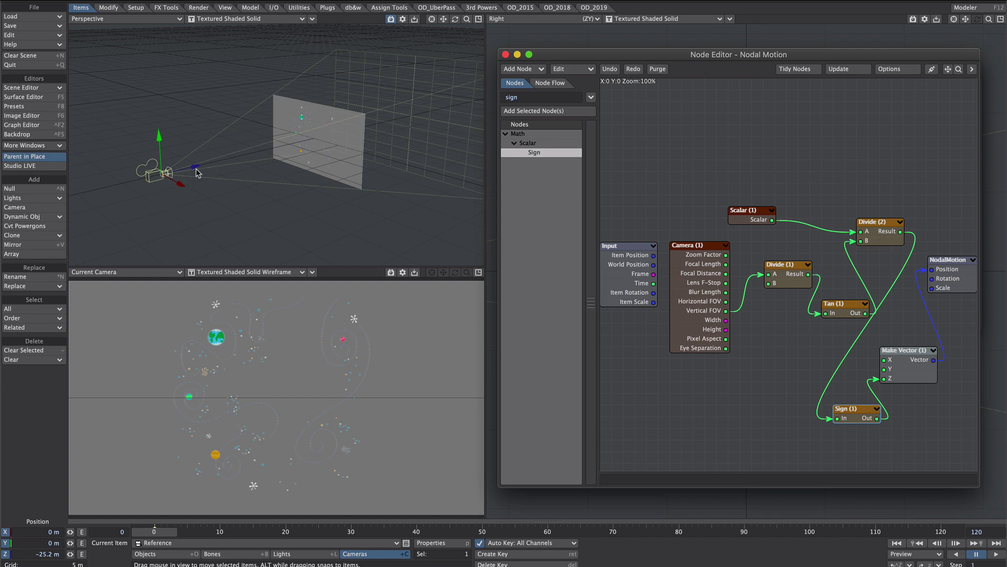
double_click(906, 374)
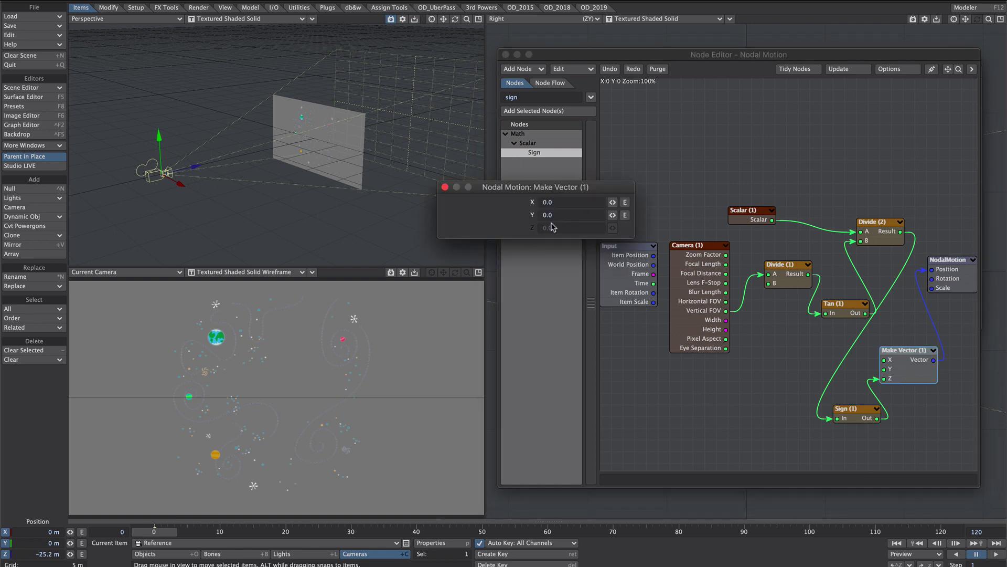
click(445, 187)
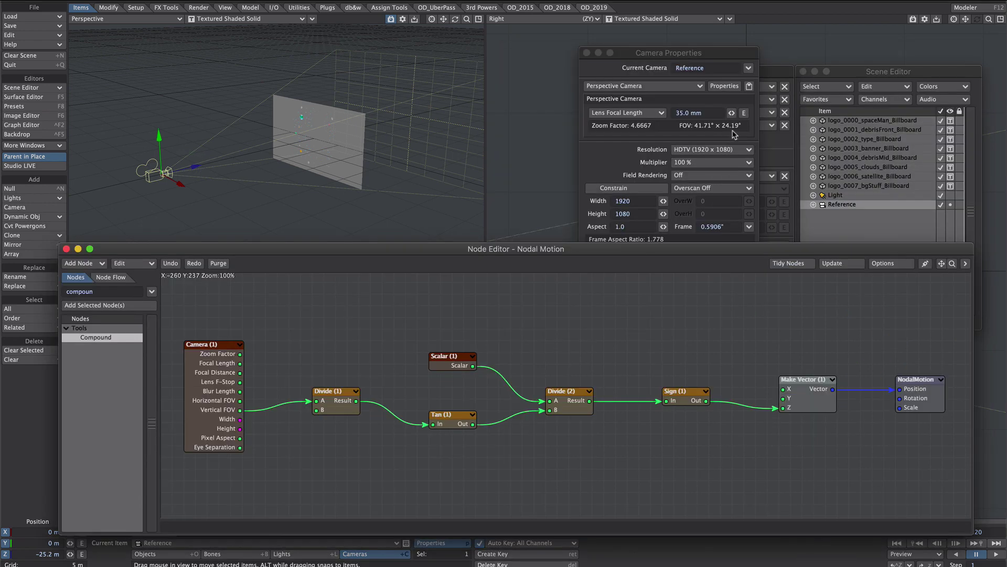
Step: Set the Reference camera's lens control to Vertical FOV and return to the node graph
click(638, 112)
click(641, 128)
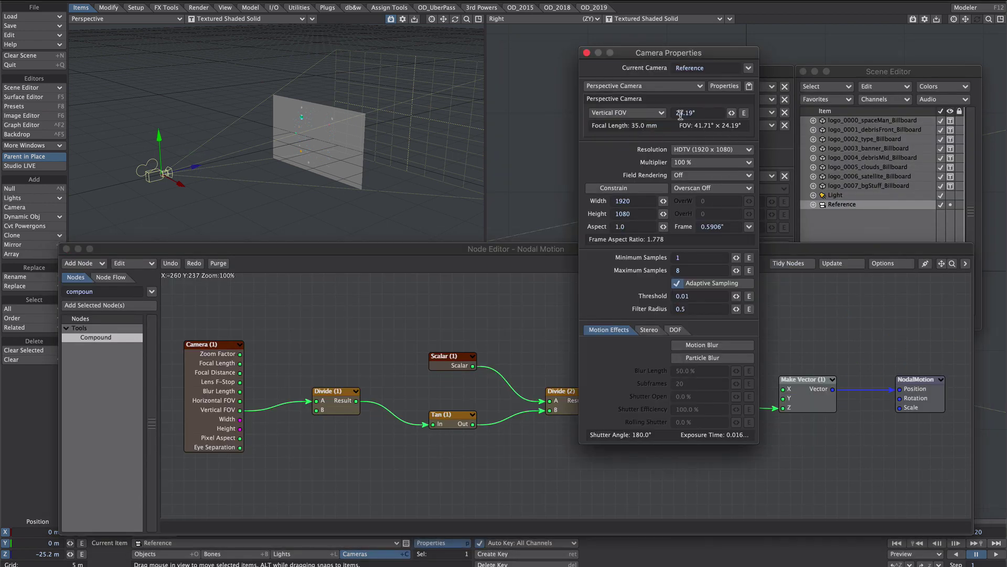
click(390, 284)
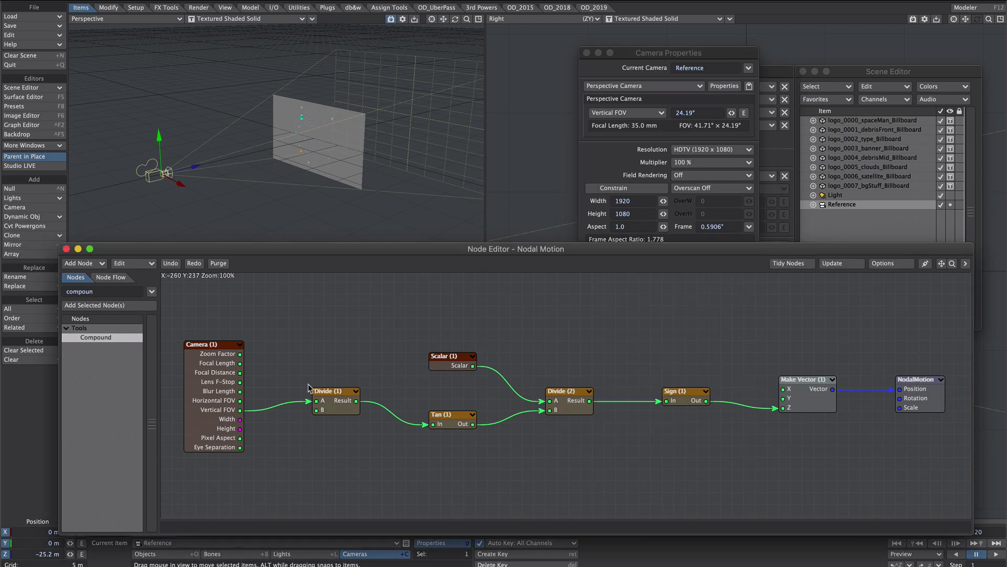
Step: Check the first Divide node's divisor and the Scalar constant's value
double_click(341, 407)
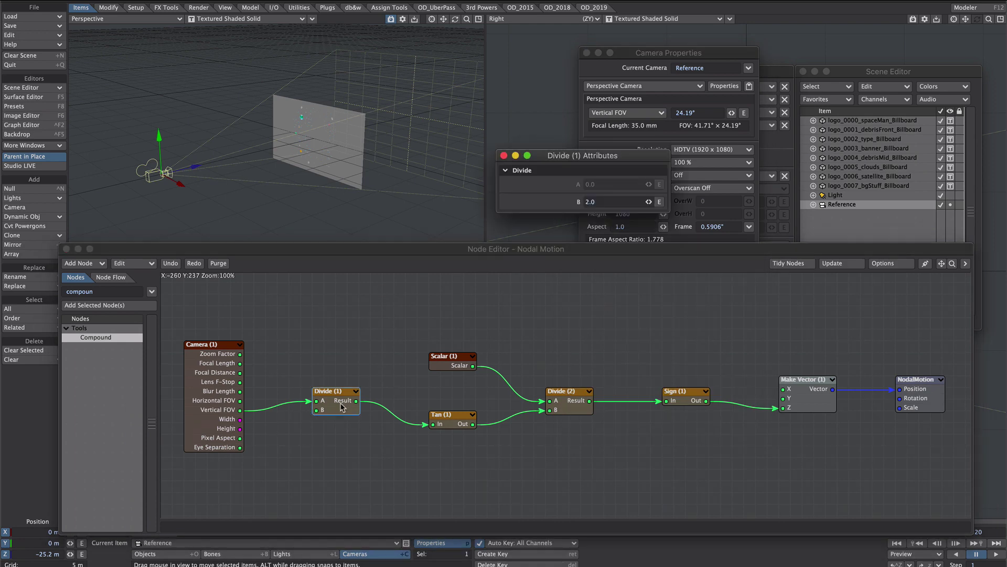
click(504, 155)
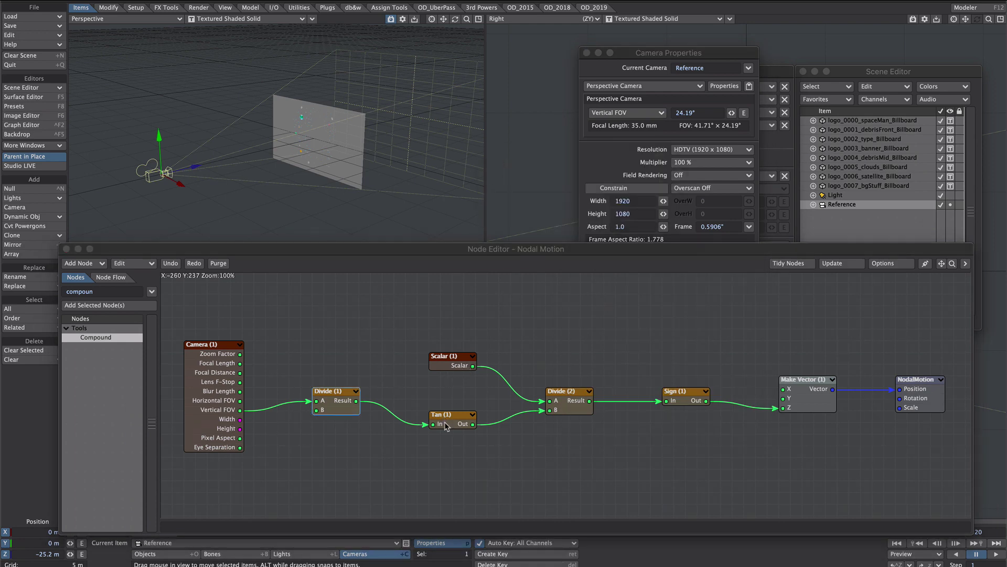
double_click(456, 363)
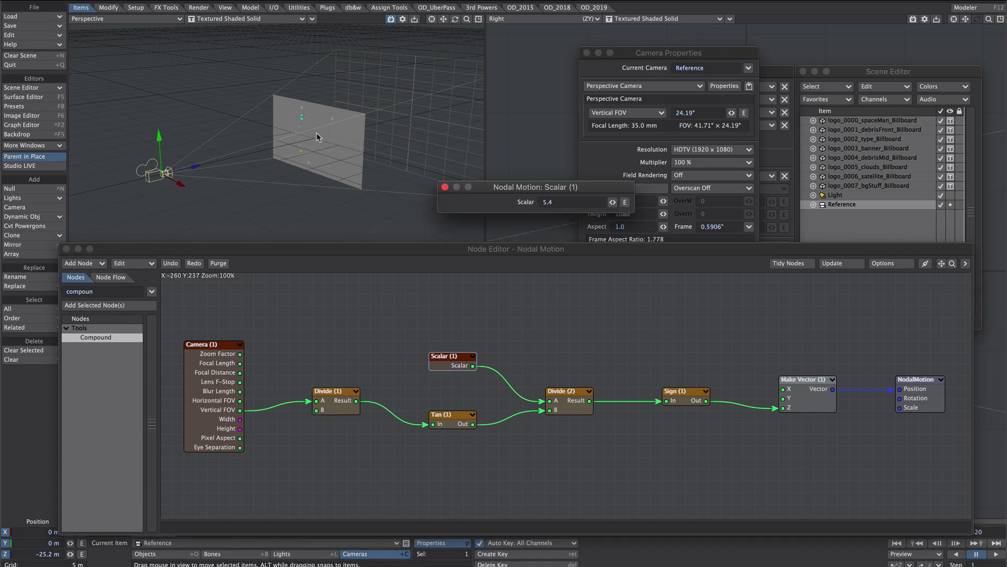
click(445, 187)
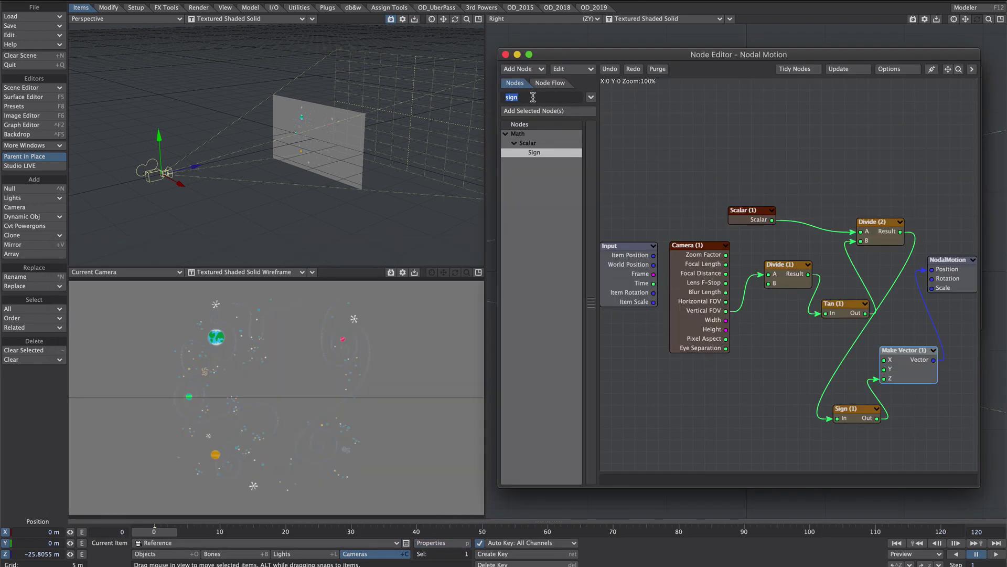
Step: Add a Compound node and place it above the existing node network
text(com)
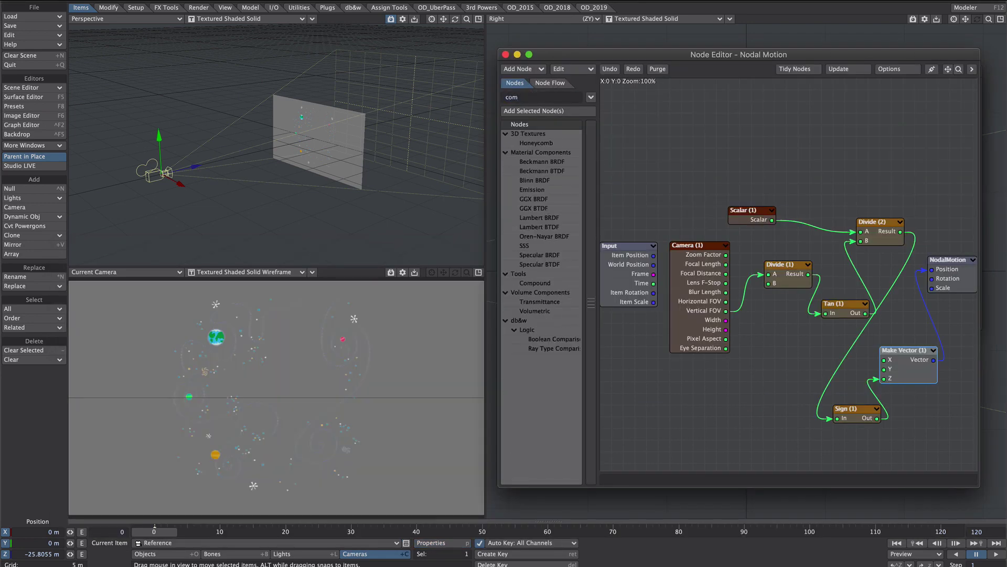
text(poun)
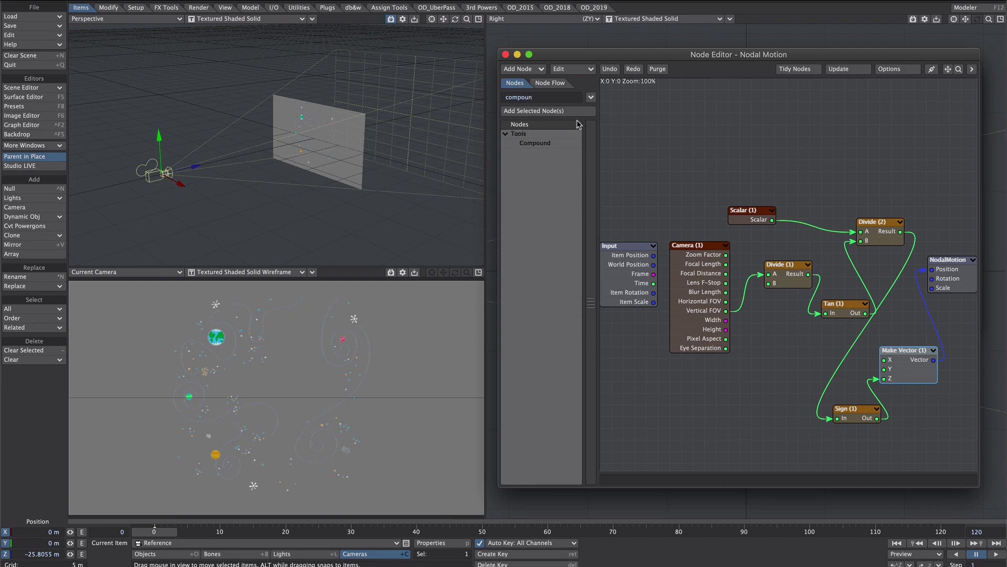
double_click(548, 143)
drag(783, 277, 831, 137)
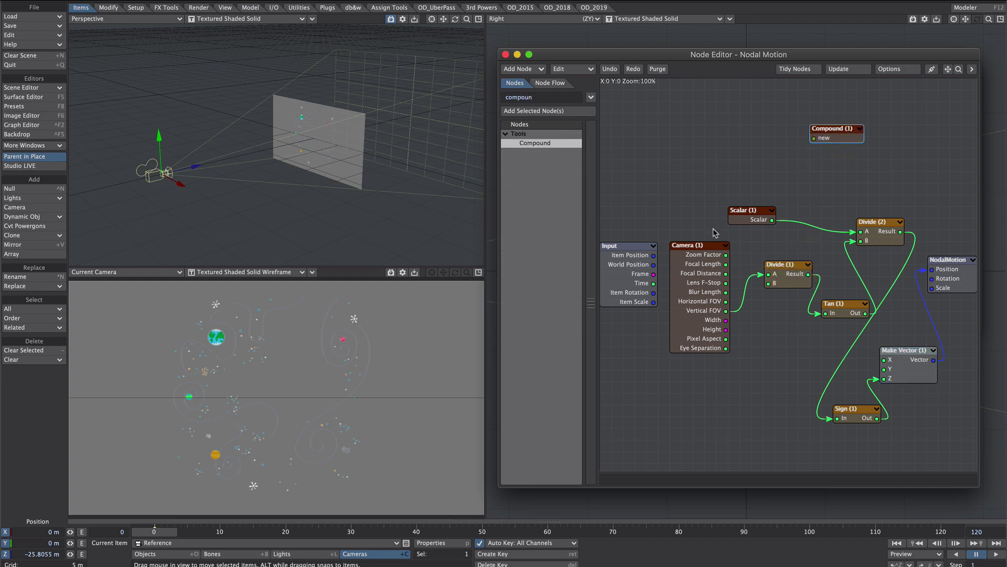
Step: Copy the existing calculation nodes, and connect the Scalar and the camera's Vertical FOV as inputs to the Compound node
drag(707, 186, 901, 417)
drag(772, 220, 813, 138)
drag(726, 310, 815, 148)
Step: Paste the copied nodes inside the Compound, replacing the pasted Scalar node with the Scalar input feeding the second Divide's A
double_click(833, 157)
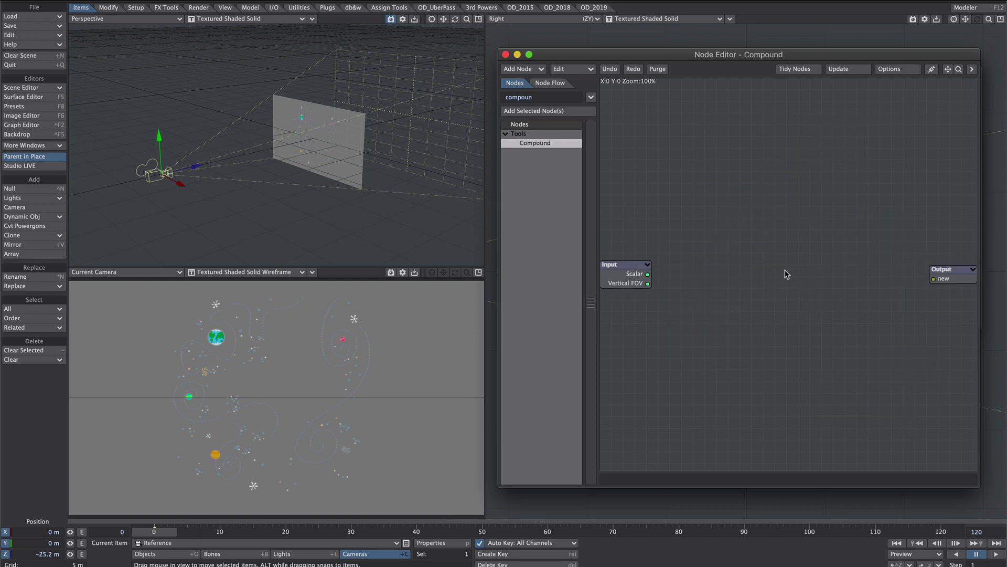
key(ctrl+v)
drag(648, 274, 868, 192)
click(735, 173)
key(Delete)
Step: Replace the pasted Camera node with the Vertical FOV input feeding the first Divide, and connect Make Vector's result to the Compound's Output
click(672, 273)
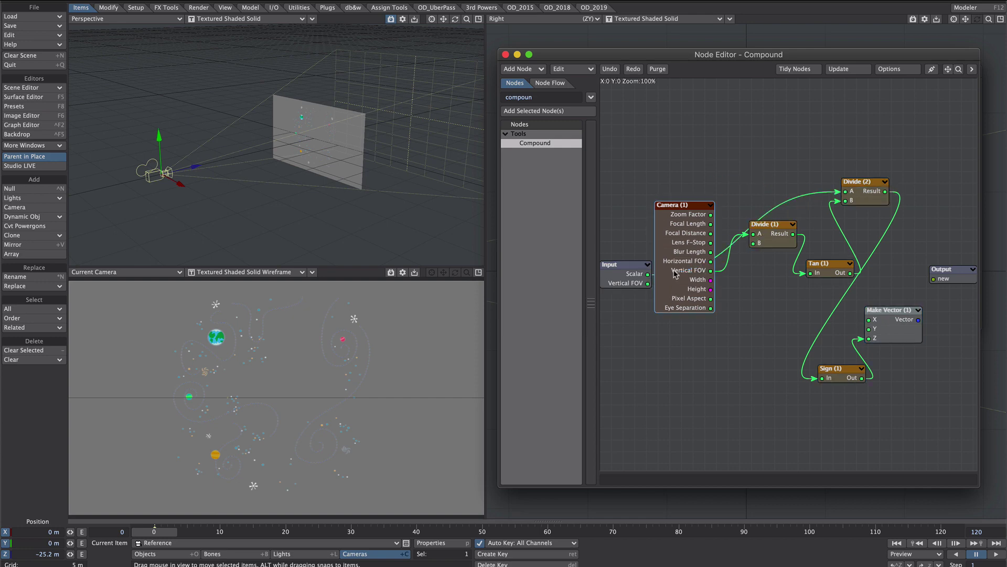
key(Delete)
drag(648, 283, 741, 289)
drag(919, 320, 939, 282)
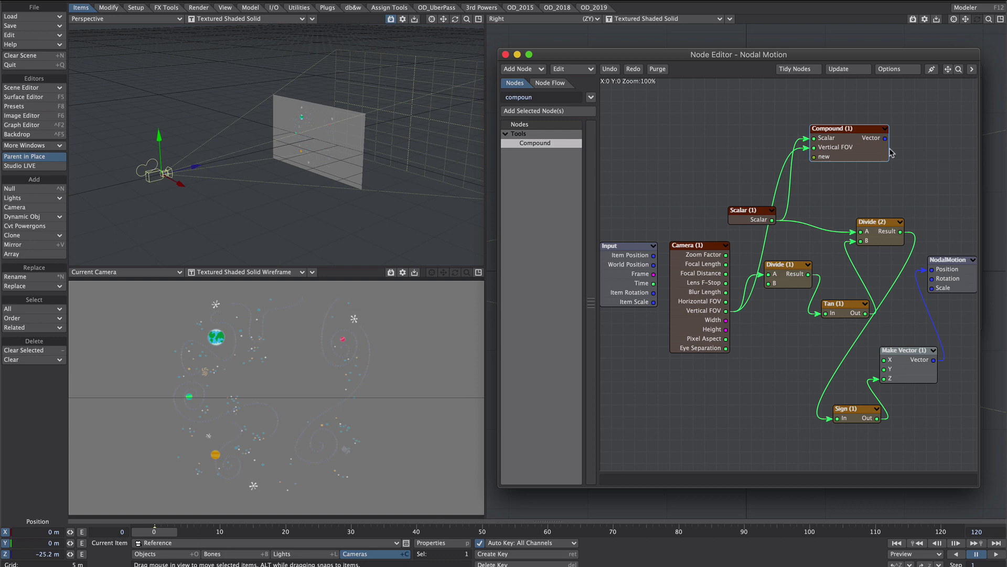
Step: Connect the Compound's Vector to the Nodal Motion Position and delete the original calculation nodes outside the Compound
drag(885, 138, 932, 270)
drag(798, 235, 898, 427)
key(Delete)
Step: Rearrange the Scalar, Compound and Camera nodes into a compact layout
drag(748, 219, 704, 147)
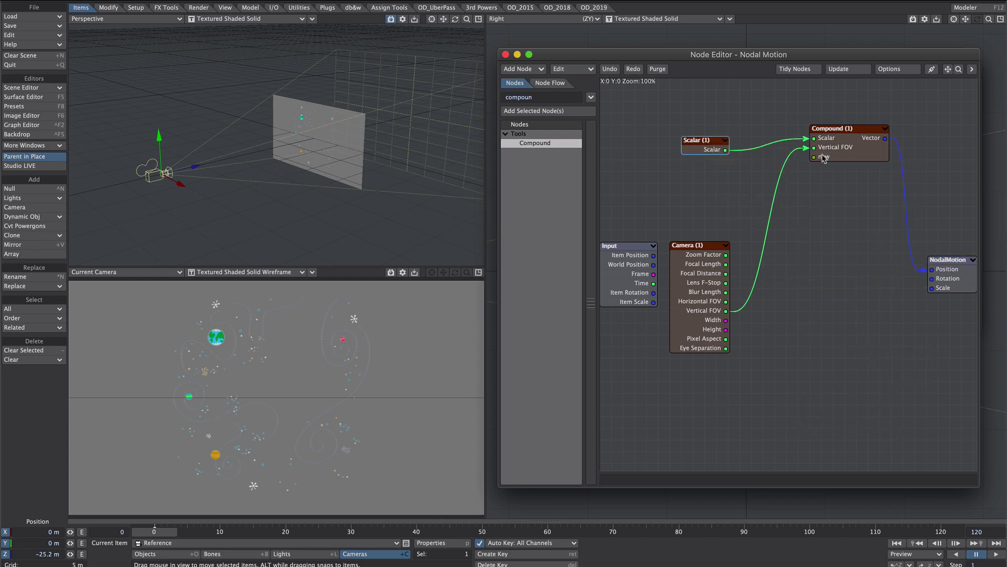
drag(822, 156, 811, 249)
mouse_move(682, 288)
mouse_down()
mouse_move(705, 277)
mouse_move(694, 277)
mouse_up()
Step: Export the selected Scalar, Camera and Compound nodes as multiplane_camera, replacing the existing file
drag(850, 123, 692, 312)
click(573, 69)
click(580, 285)
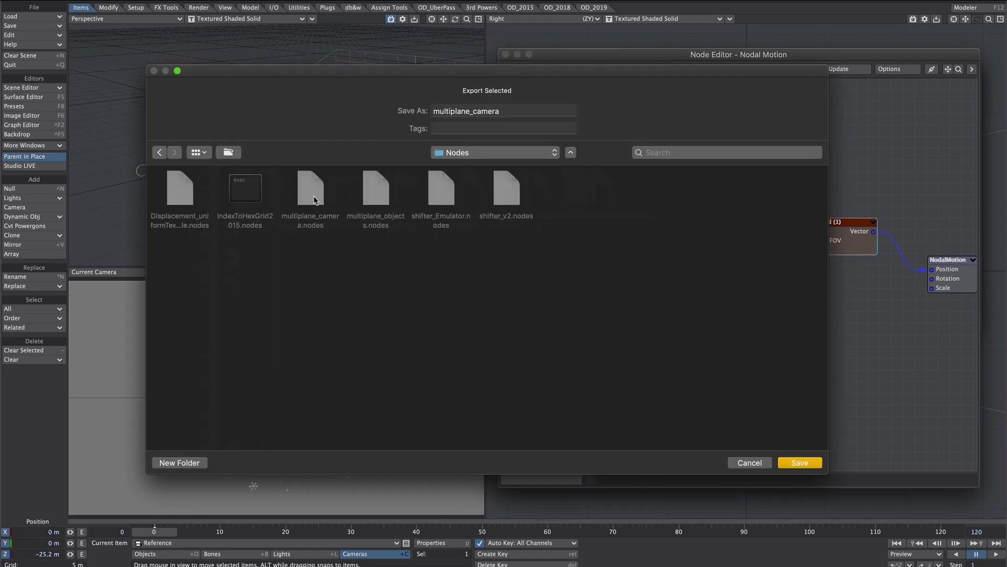
click(797, 464)
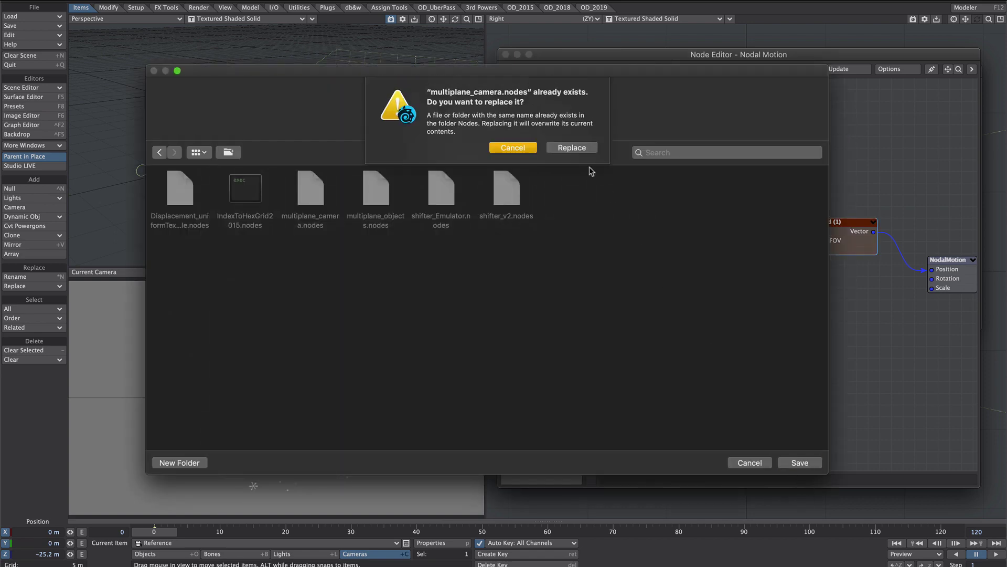
click(577, 154)
Step: Delete the exported nodes from the graph and import multiplane_camera.nodes in their place
key(Delete)
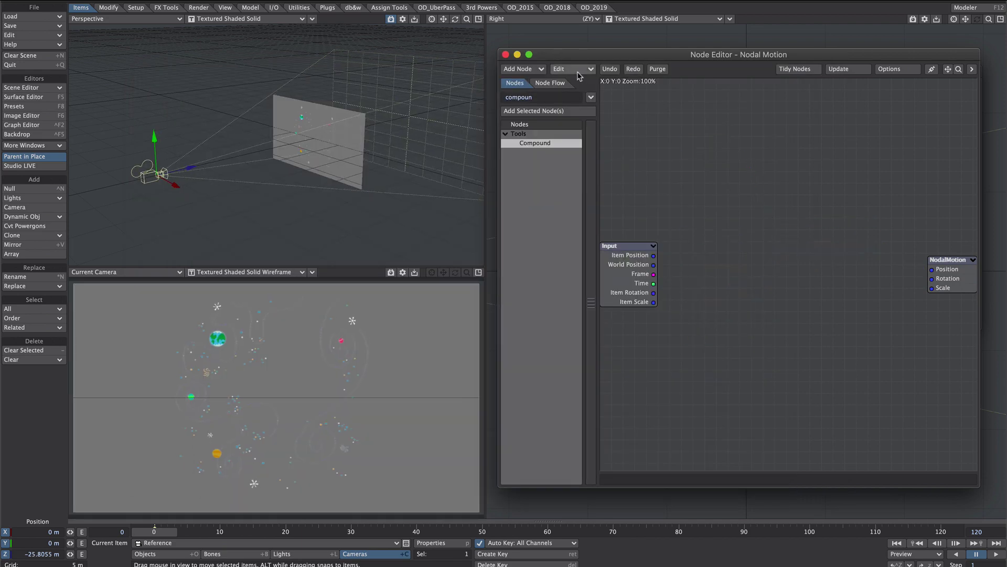
click(577, 69)
click(569, 332)
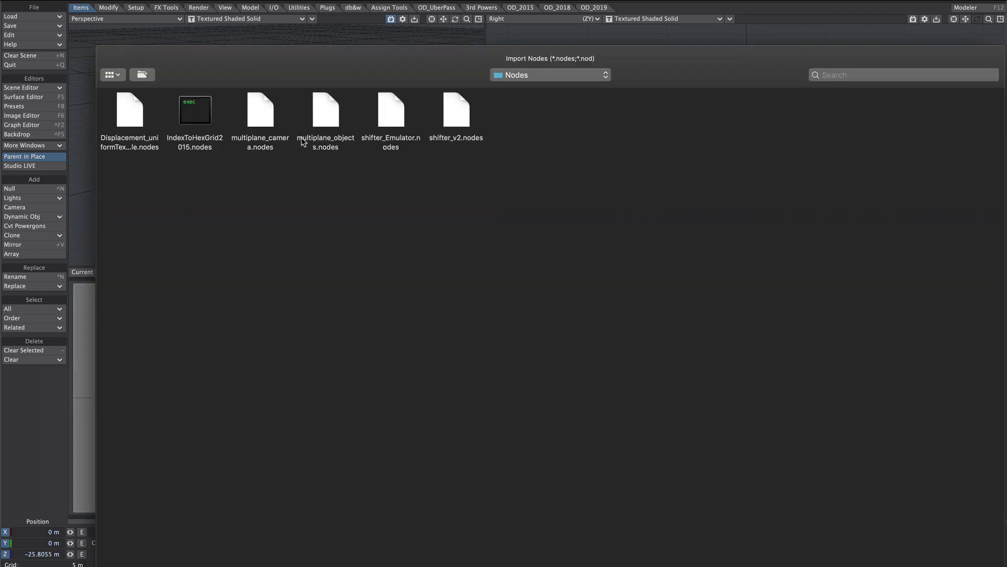
double_click(263, 123)
click(837, 186)
Step: Choose the camera that the imported Camera node reads from
click(723, 305)
double_click(722, 305)
click(582, 205)
click(574, 210)
click(445, 187)
Step: Check the imported Scalar node's value and connect the Compound's Vector to the Nodal Motion Position
double_click(717, 185)
click(447, 187)
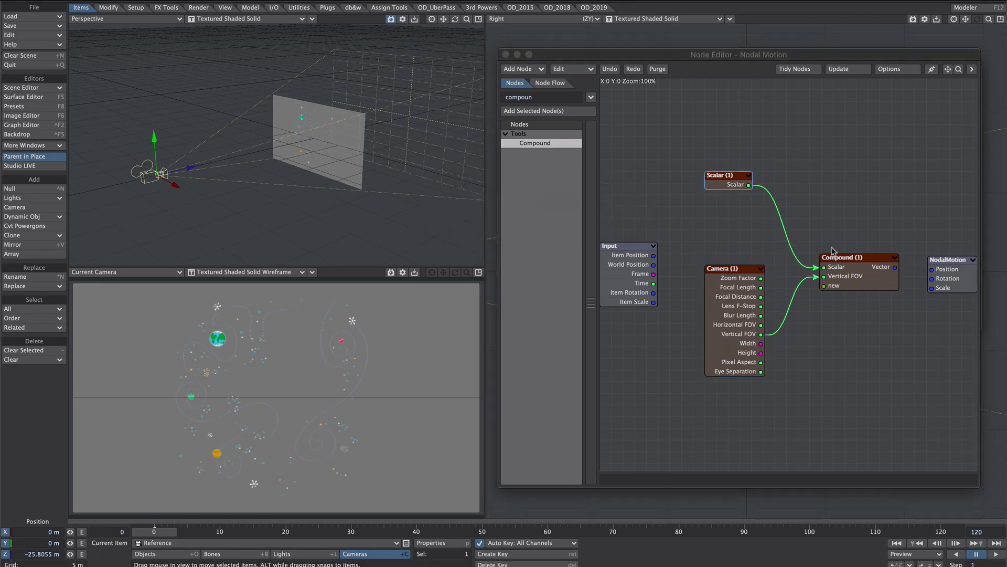
drag(895, 267, 932, 269)
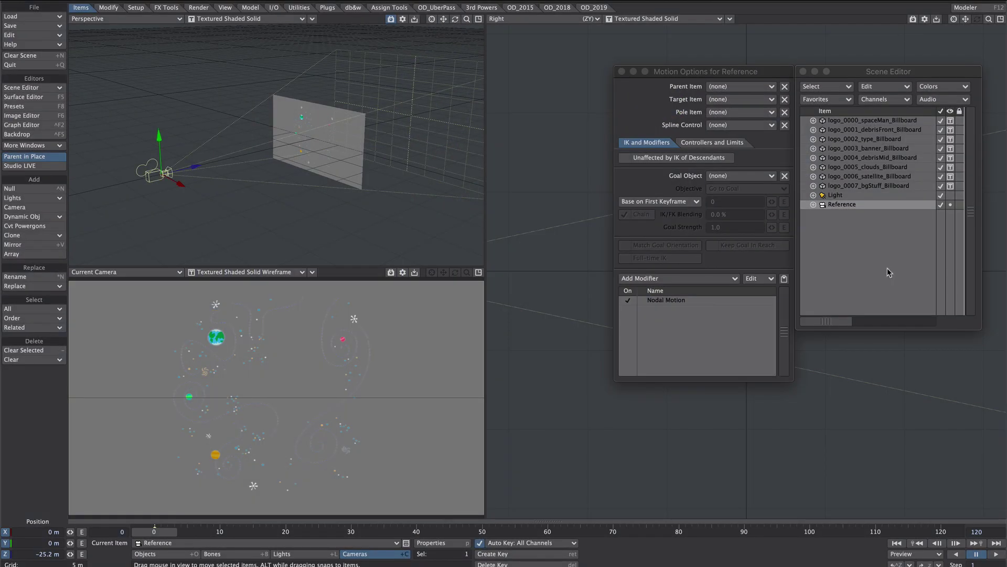
Step: Add a Nodal Motion modifier to logo_0000_spaceMan_Billboard and open its node graph
click(881, 124)
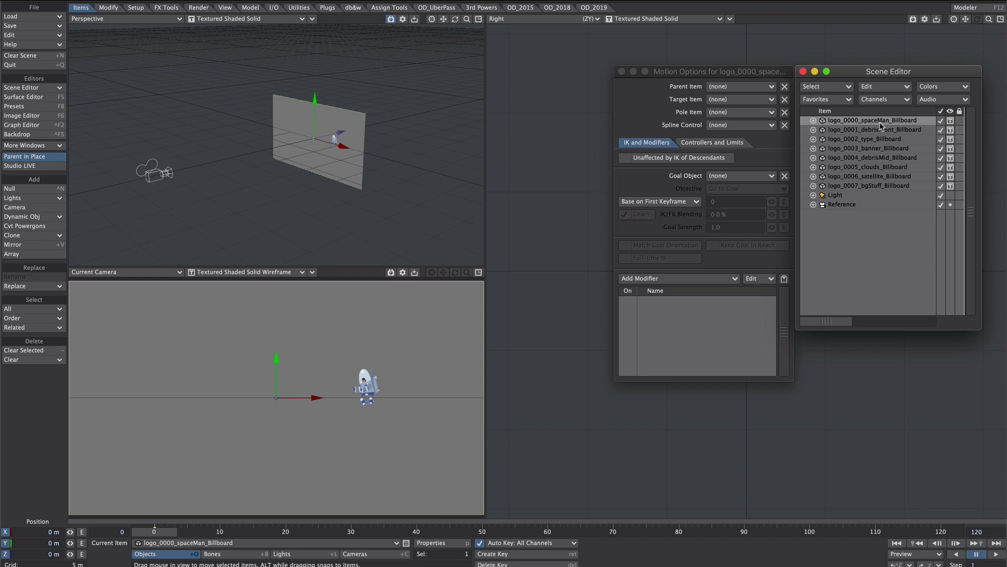
click(660, 278)
text(nodal)
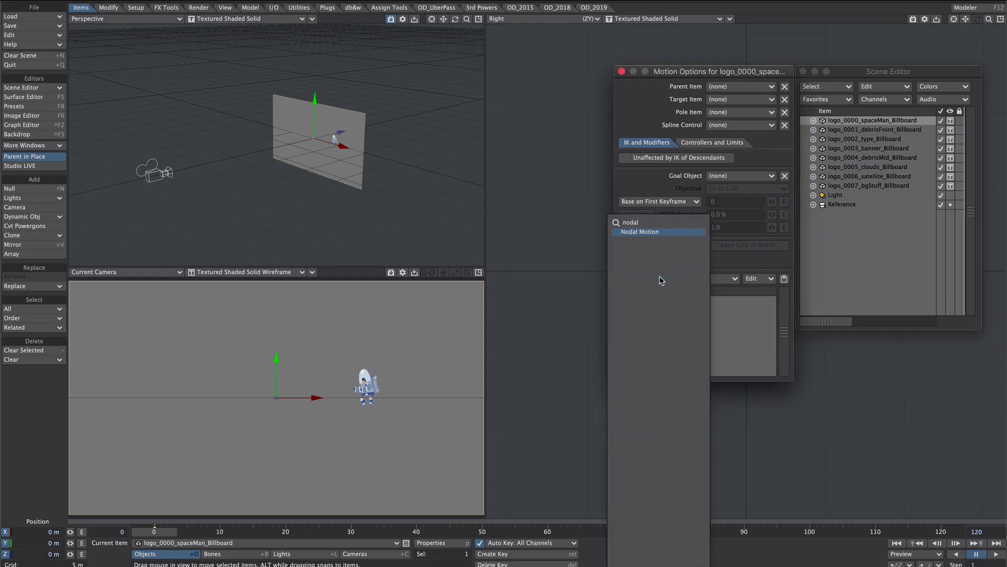
key(Return)
double_click(659, 302)
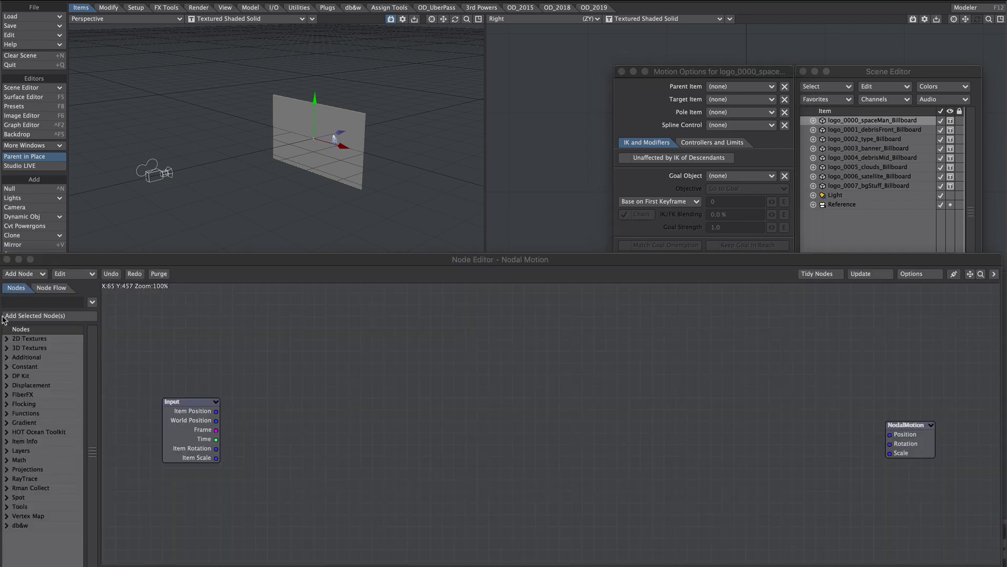
Step: Add an Item Info node to the billboard's graph and move the Input node below it
click(27, 303)
text(item in)
drag(33, 497, 269, 387)
drag(191, 418, 366, 499)
Step: Reposition the Item Info node and set its item to the Reference camera
click(255, 412)
drag(256, 412, 244, 412)
double_click(253, 413)
click(564, 202)
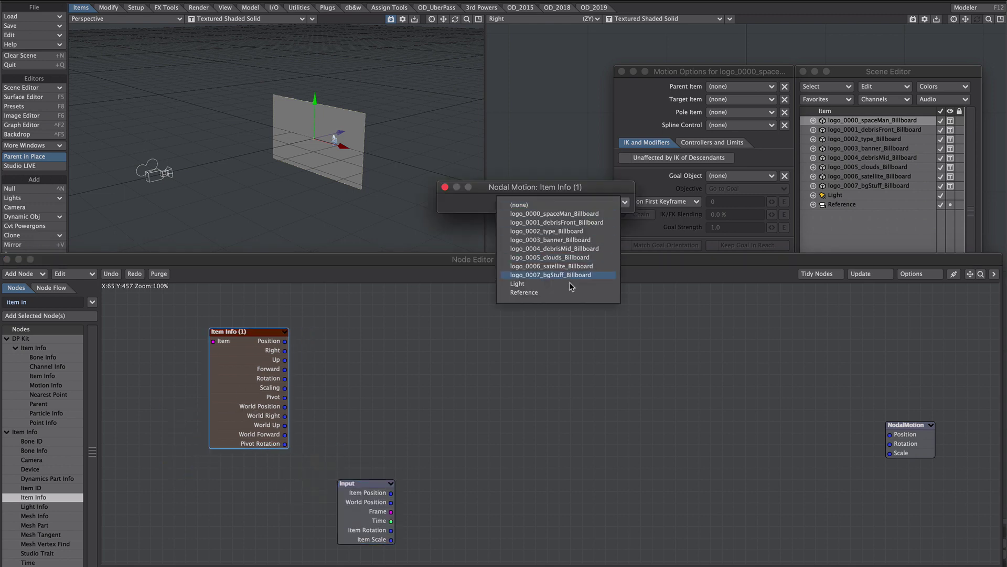
click(582, 293)
click(444, 187)
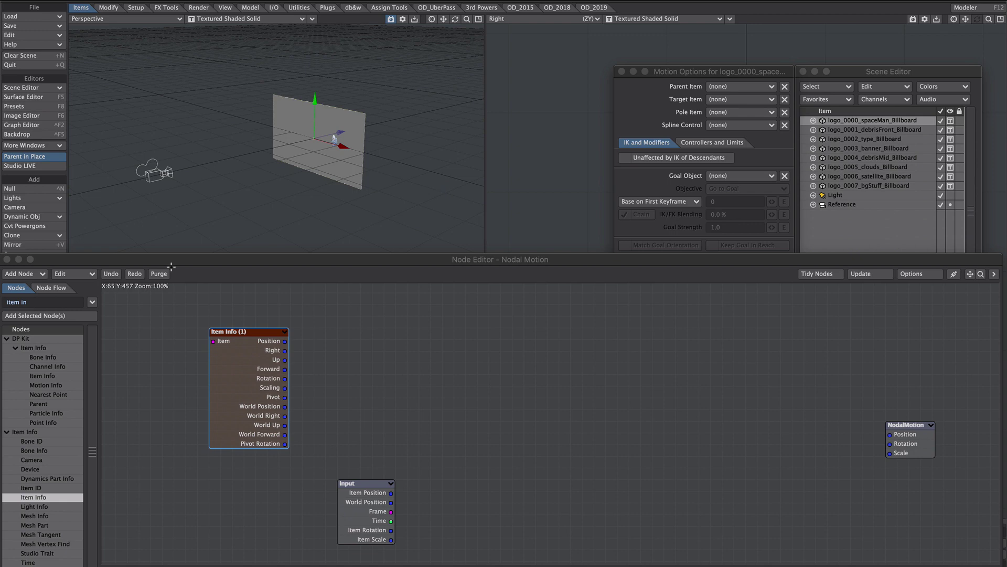
Step: Add a Vector Scalar node in Z Channel mode and feed it the Item Info node's Position
click(42, 303)
text(ve)
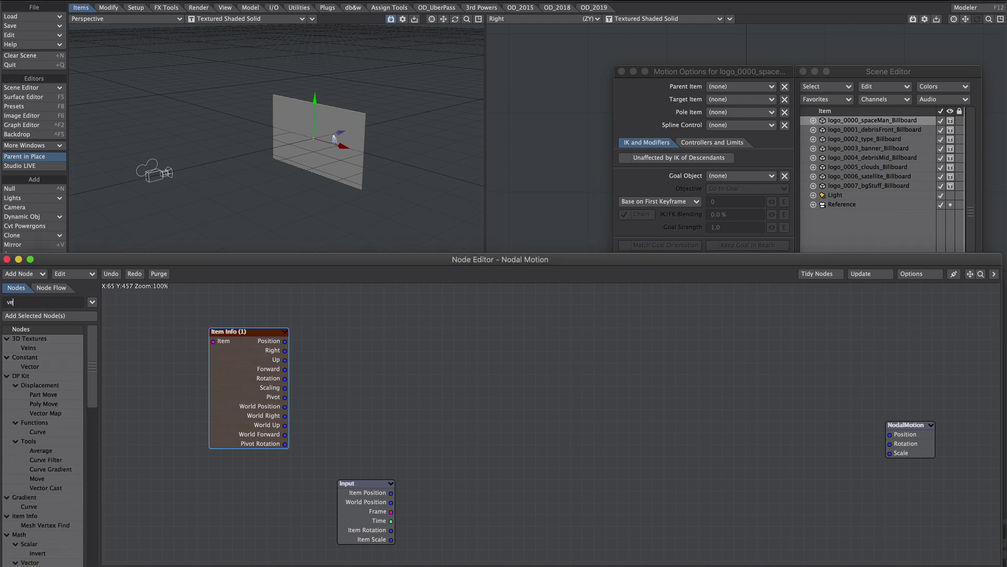
text(ctor s)
drag(39, 348, 369, 361)
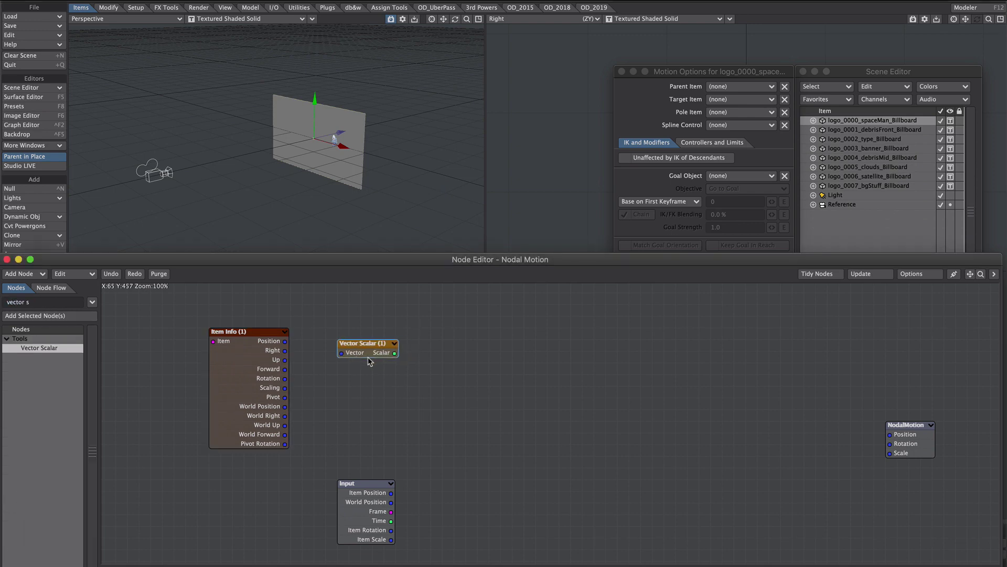
double_click(371, 356)
click(548, 210)
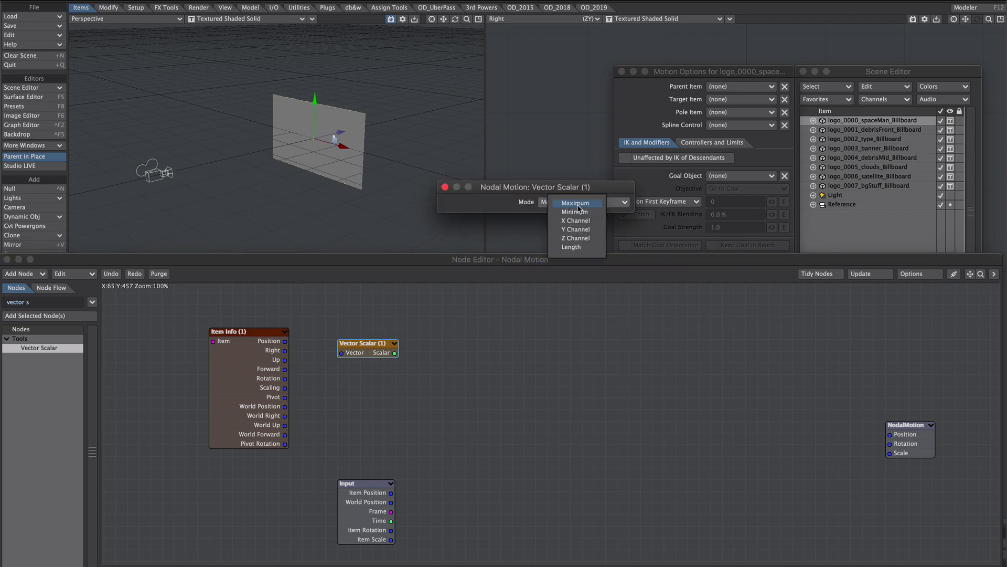
click(588, 241)
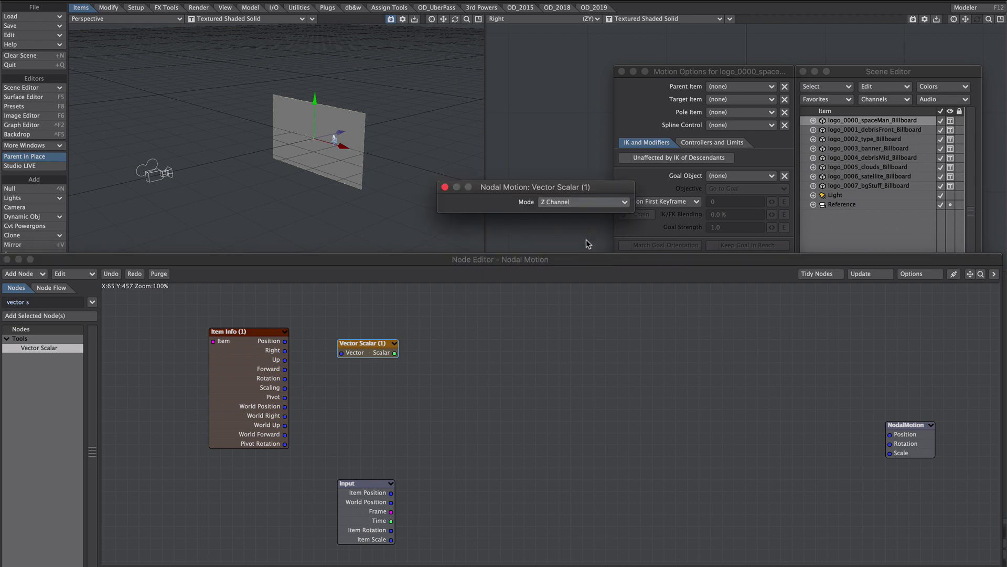
click(445, 187)
drag(283, 342, 370, 355)
Step: Add a scalar Add node to the billboard's graph
click(66, 304)
text(add)
double_click(35, 403)
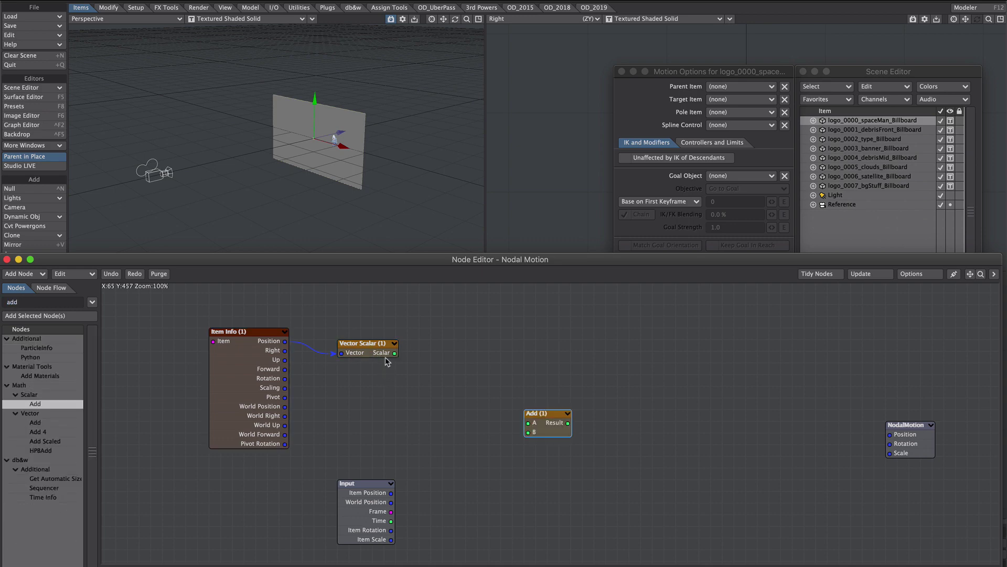
Step: Duplicate the Vector Scalar for the Input's Item Position, and connect the two Vector Scalars to the Add node's A and B
click(385, 355)
key(ctrl+v)
drag(547, 417, 438, 494)
drag(394, 353, 528, 423)
drag(477, 493, 528, 431)
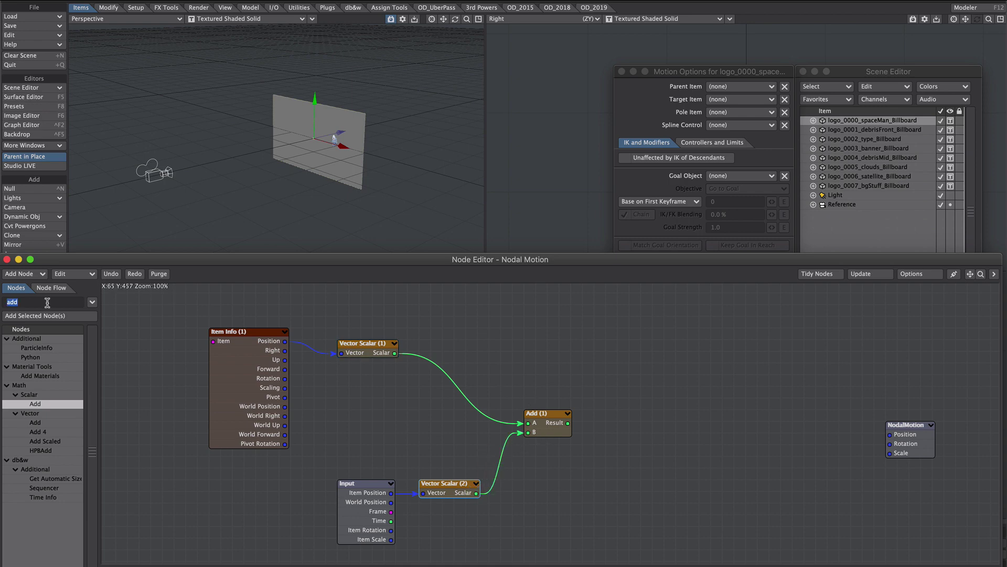
Step: Add a scalar Divide node with the Add result as A and the first Vector Scalar as B
text(divi)
key(Return)
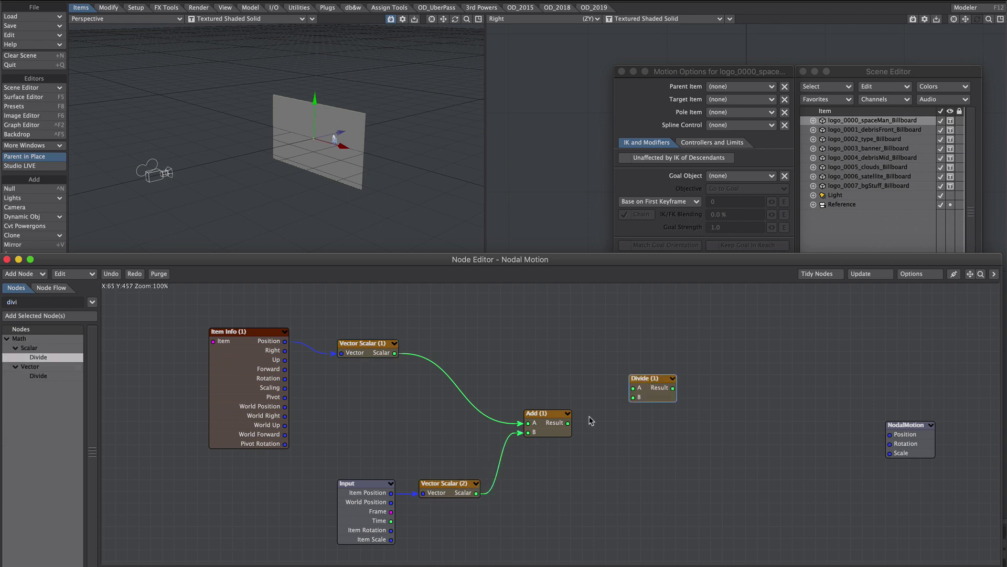
drag(568, 423, 633, 388)
drag(395, 354, 633, 397)
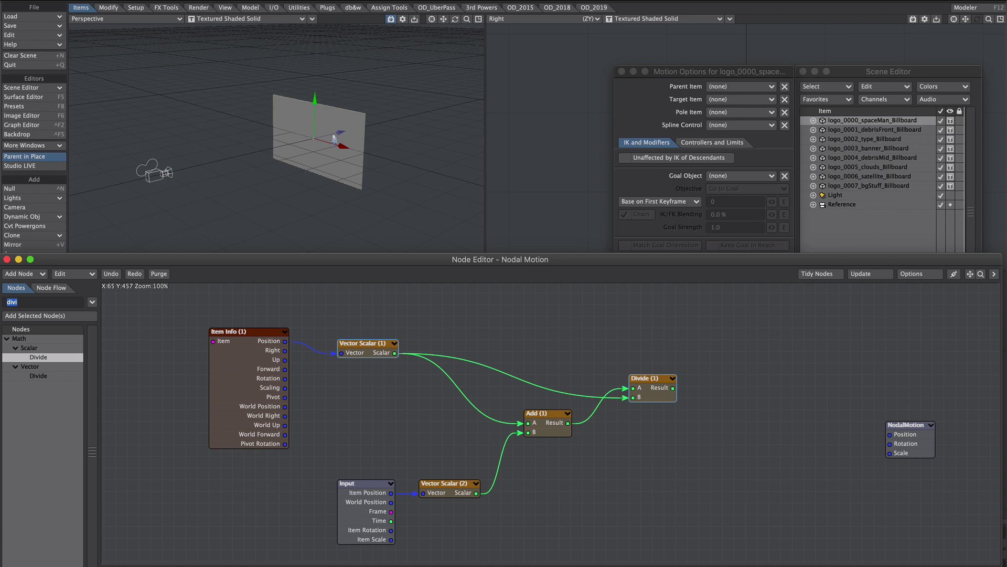
Step: Scale the Input's Item Scale by the Divide result using a vector Scale node into Nodal Motion's Scale, and test it by moving the billboard
text(scale)
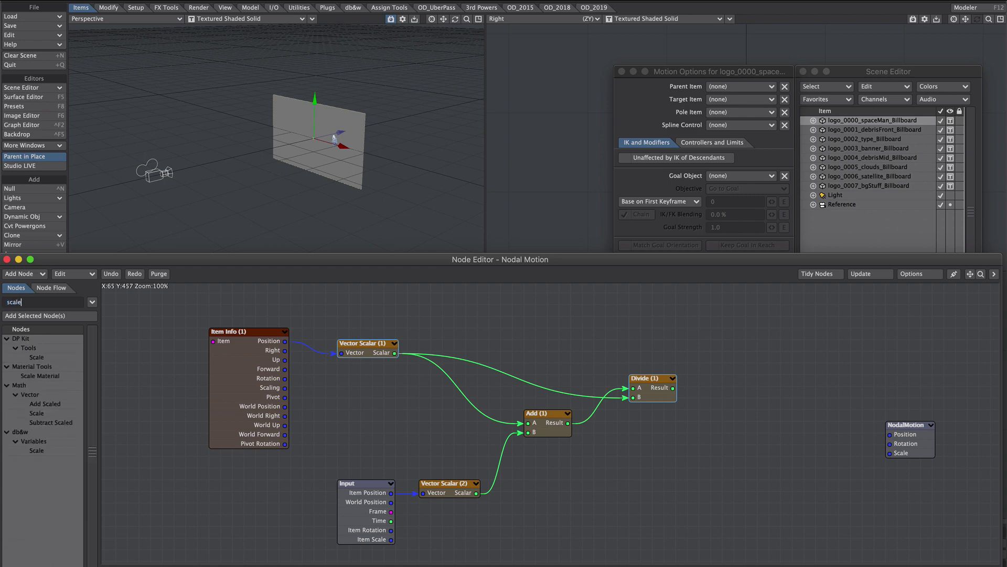
double_click(46, 414)
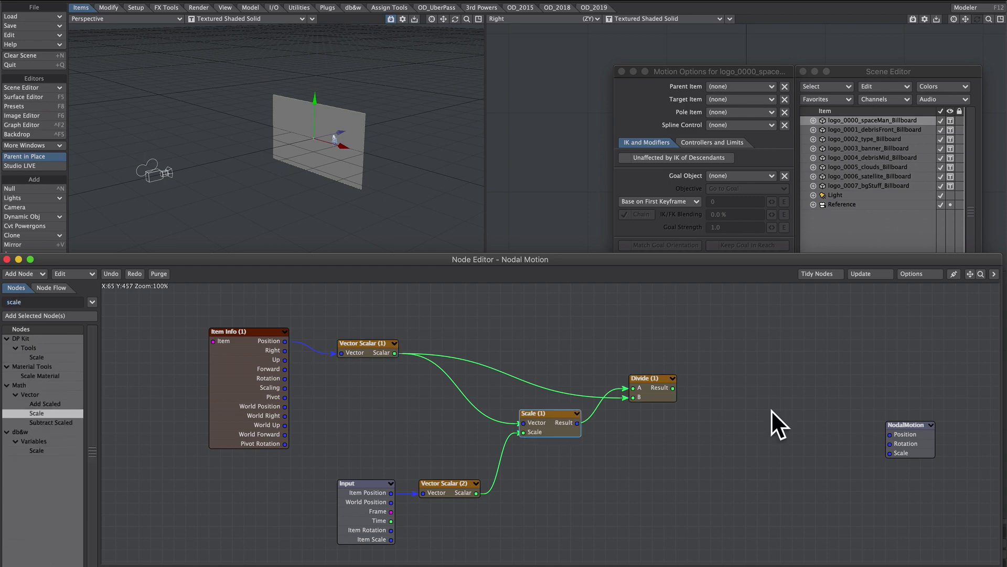
drag(550, 420, 766, 426)
drag(673, 388, 738, 432)
drag(391, 540, 906, 454)
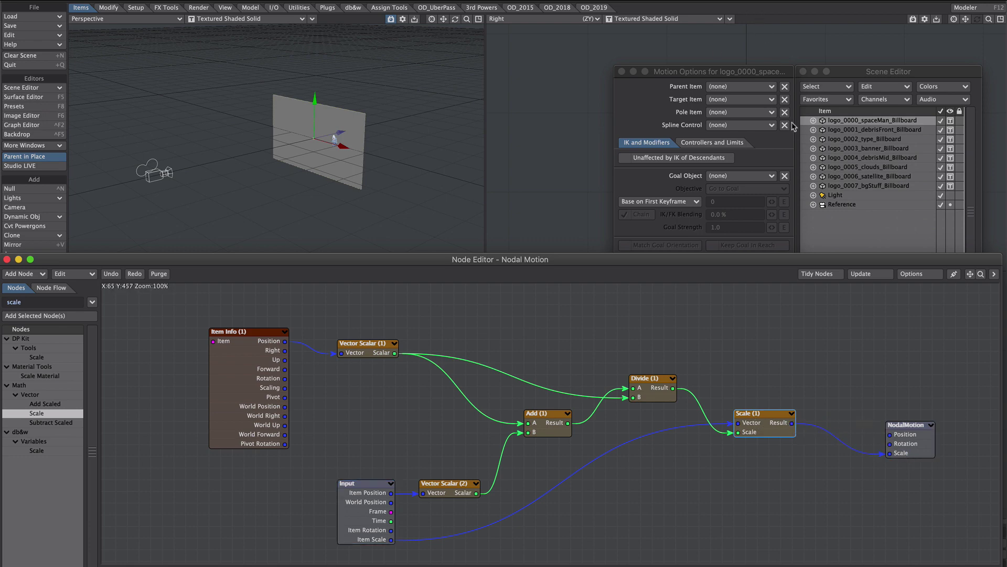
drag(341, 132, 396, 119)
Step: Add a scalar Sign node to the graph and rewire the connection between the first Vector Scalar and the Add node's A
click(42, 302)
text(sig)
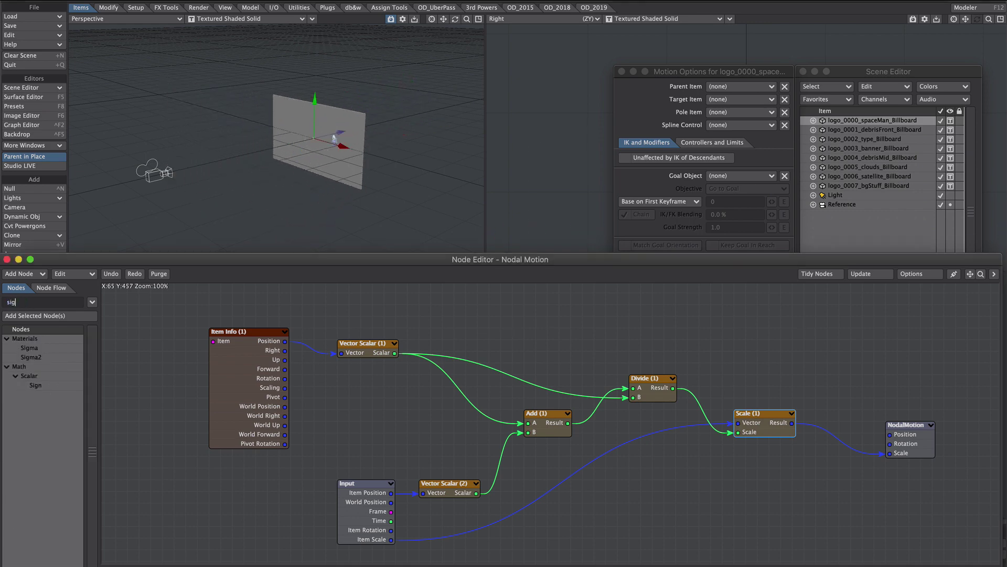
drag(35, 385, 446, 323)
drag(394, 353, 527, 422)
drag(475, 331, 459, 380)
Step: Move the spaceMan billboard toward the camera to about -13.64 m on Z, and put the node editor away
drag(342, 139, 258, 145)
click(19, 258)
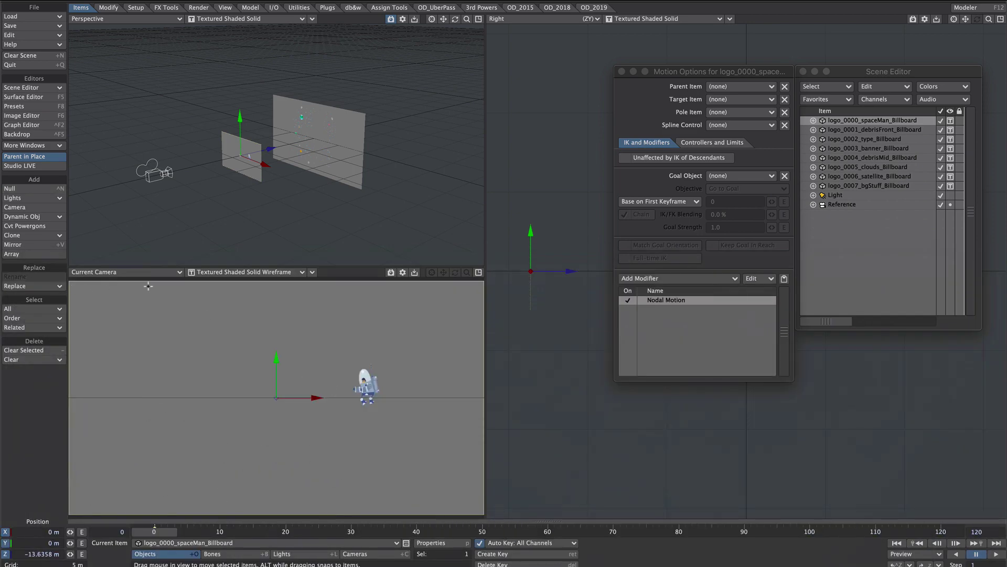
Step: Move the spaceMan billboard to about -14.68 m on Z, and add a Make Vector node named XY_lock to its motion graph
mouse_move(570, 271)
mouse_down()
mouse_move(478, 271)
mouse_move(559, 271)
mouse_up()
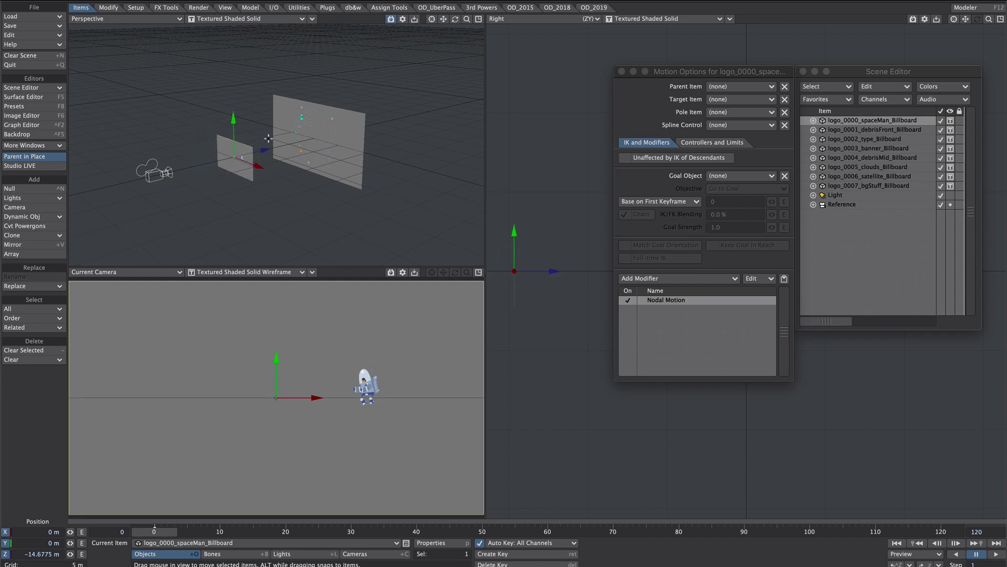
double_click(31, 303)
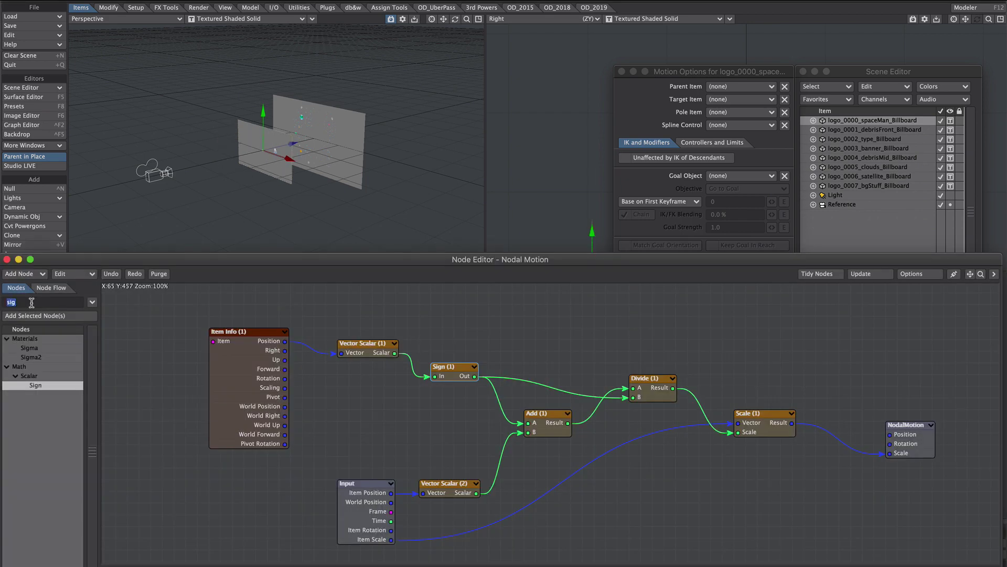
text(make)
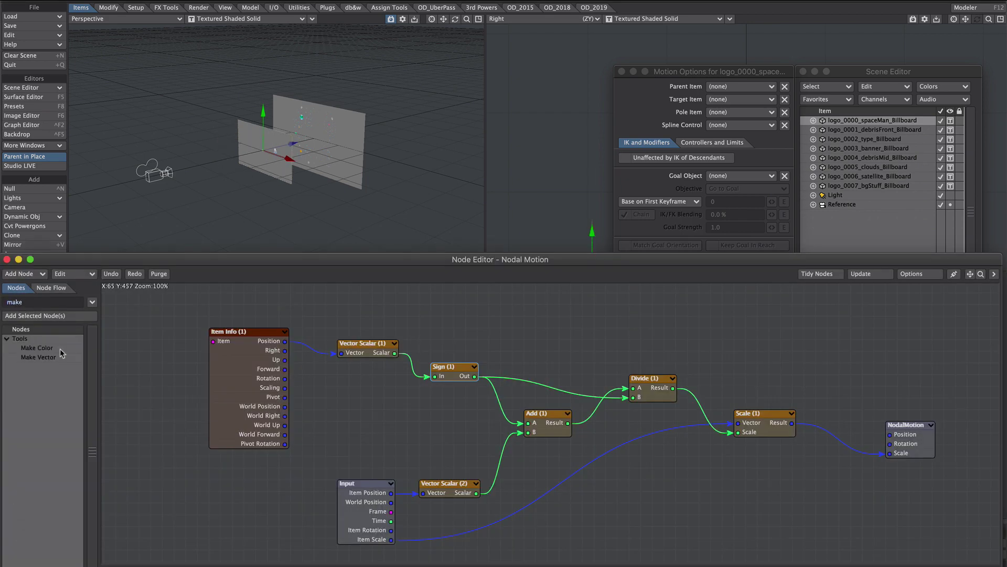
drag(40, 358, 713, 513)
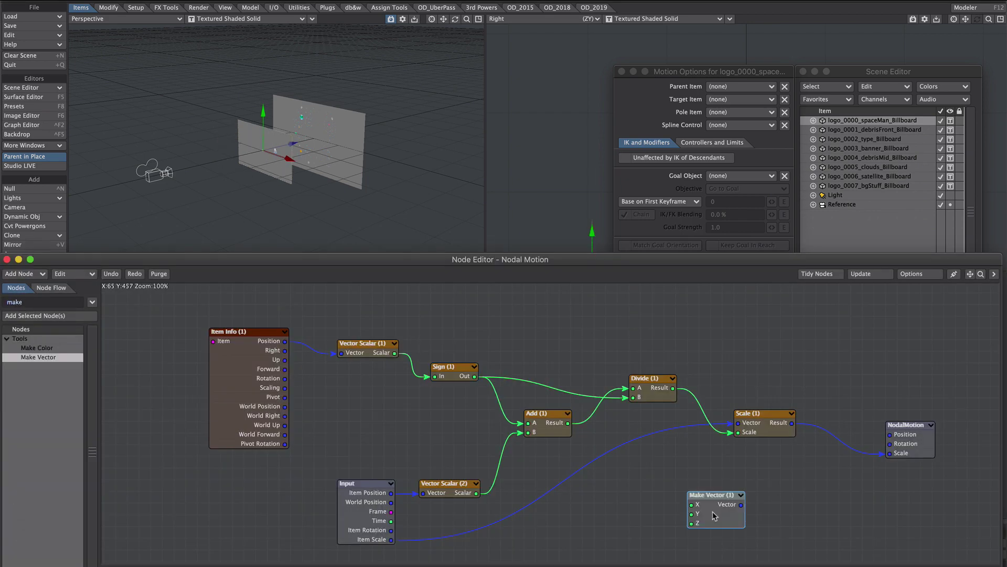
text(rX)
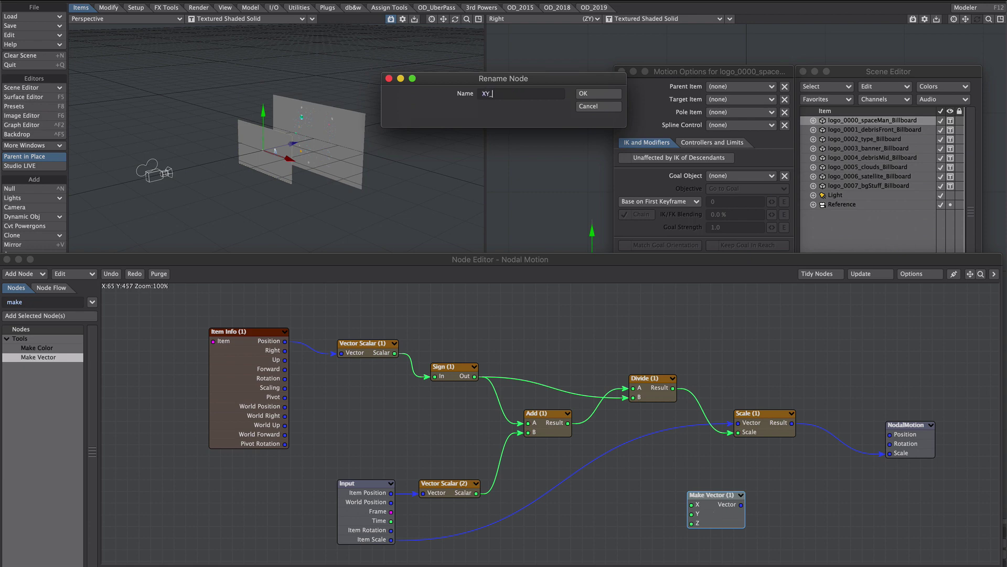
key(Return)
Step: Wire the second Vector Scalar into XY_lock's Z and its Vector into NodalMotion's Position, and test it by moving the billboard
double_click(710, 515)
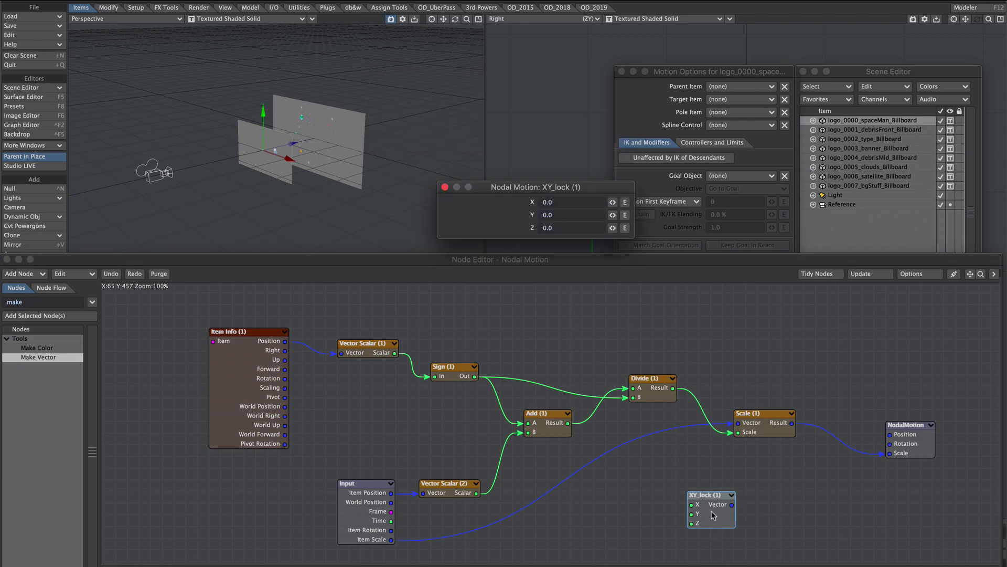
click(448, 189)
drag(482, 495, 890, 434)
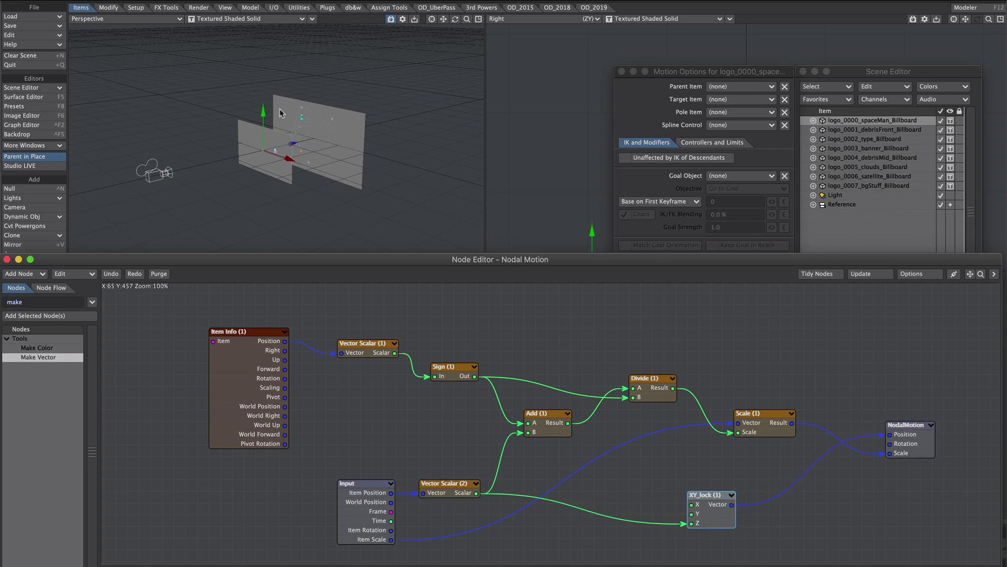
drag(265, 115, 300, 141)
Step: Select the whole node network from Item Info to Scale and XY_lock, and copy it
click(234, 352)
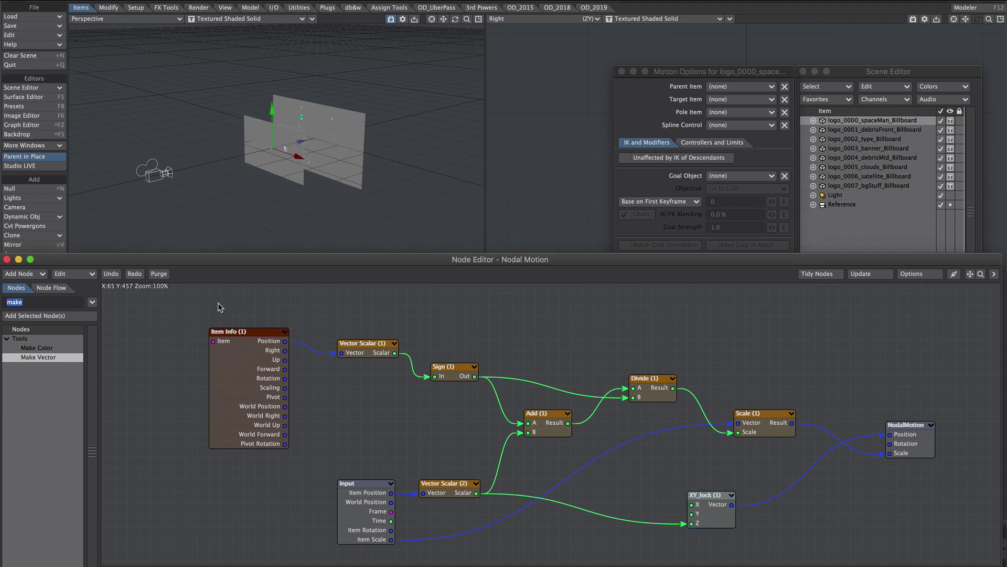
drag(215, 298, 764, 541)
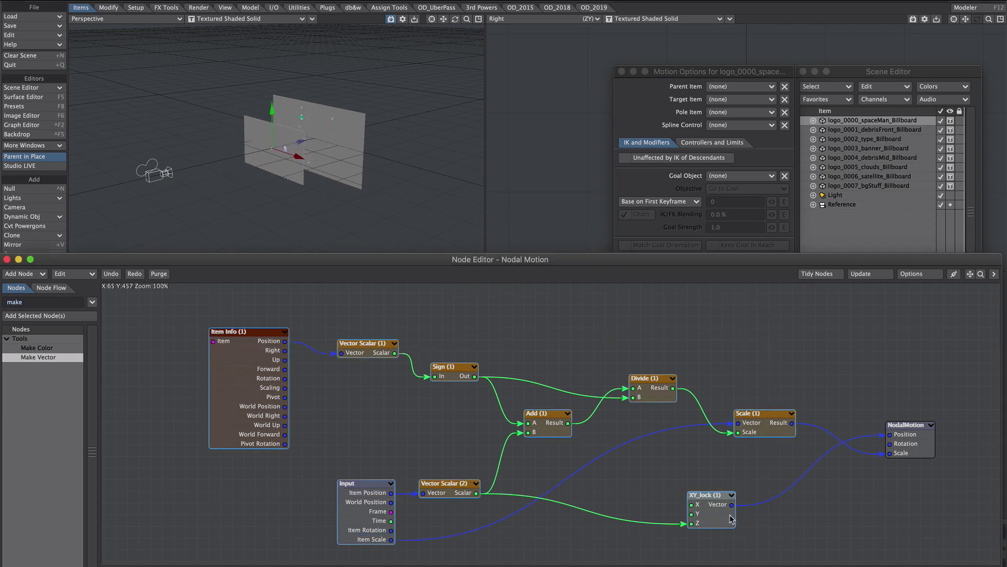
right_click(284, 373)
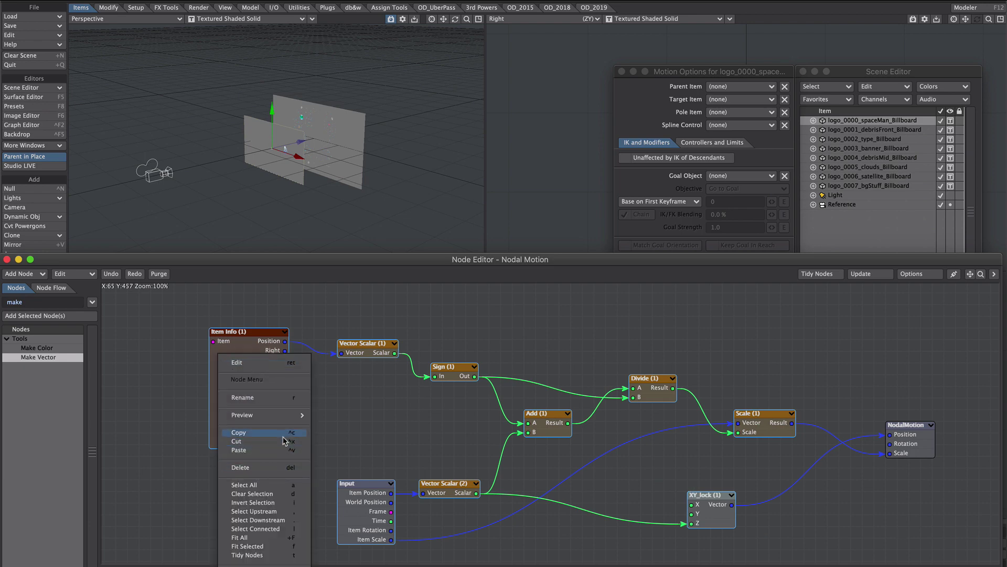
click(289, 440)
Step: Add an Item ID node before Item Info and set its item to Reference
double_click(22, 302)
text(item)
click(48, 486)
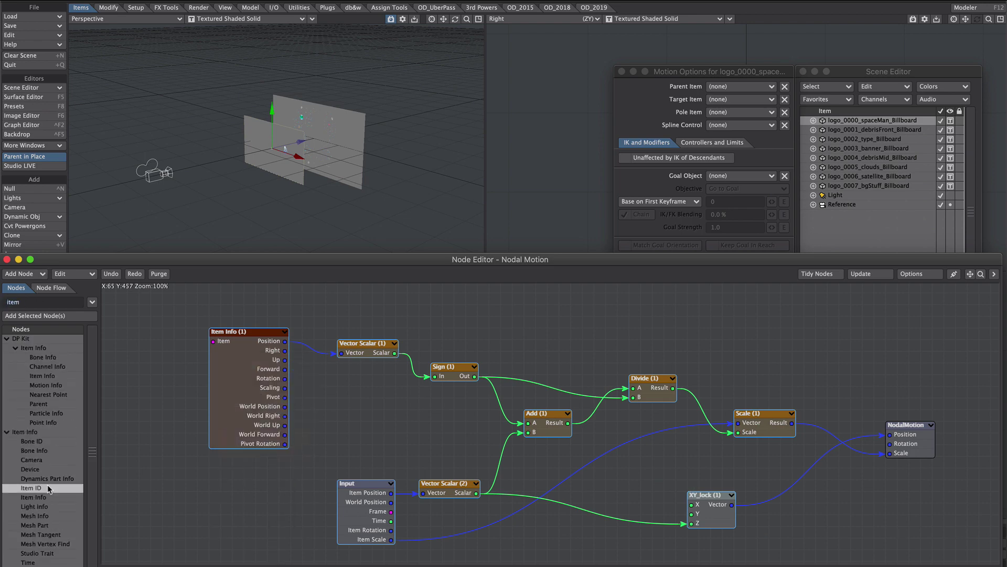
drag(49, 489, 156, 339)
double_click(158, 344)
click(541, 203)
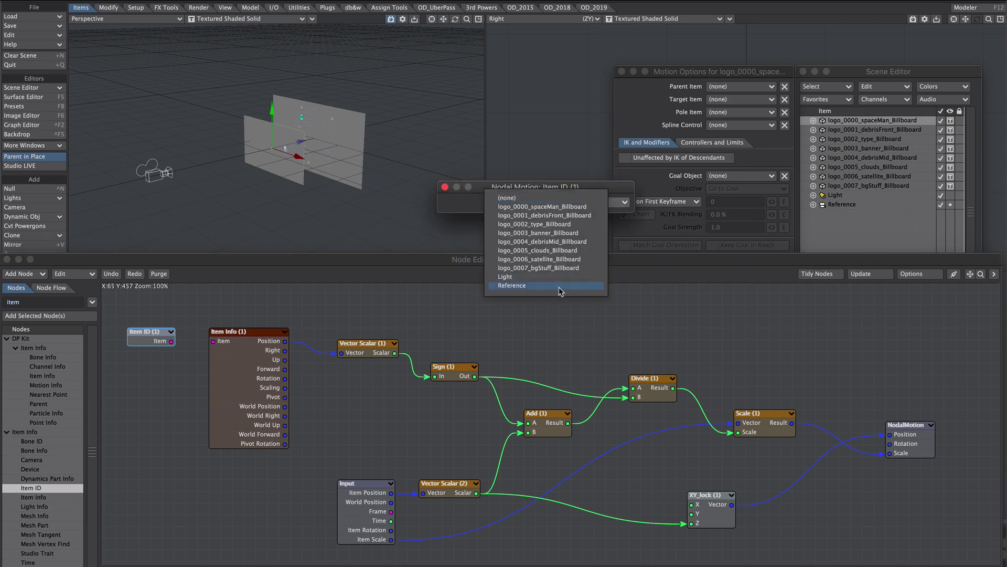
click(595, 289)
click(445, 187)
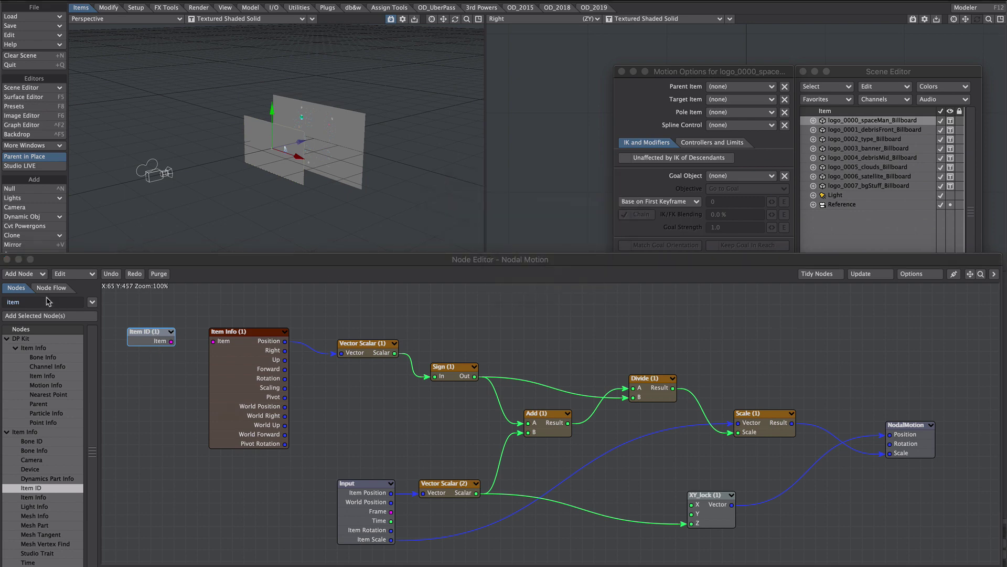
Step: Add a Compound node and feed it the Item ID's Item plus the Input's Item Position and Item Scale
click(31, 302)
double_click(29, 303)
text(comp)
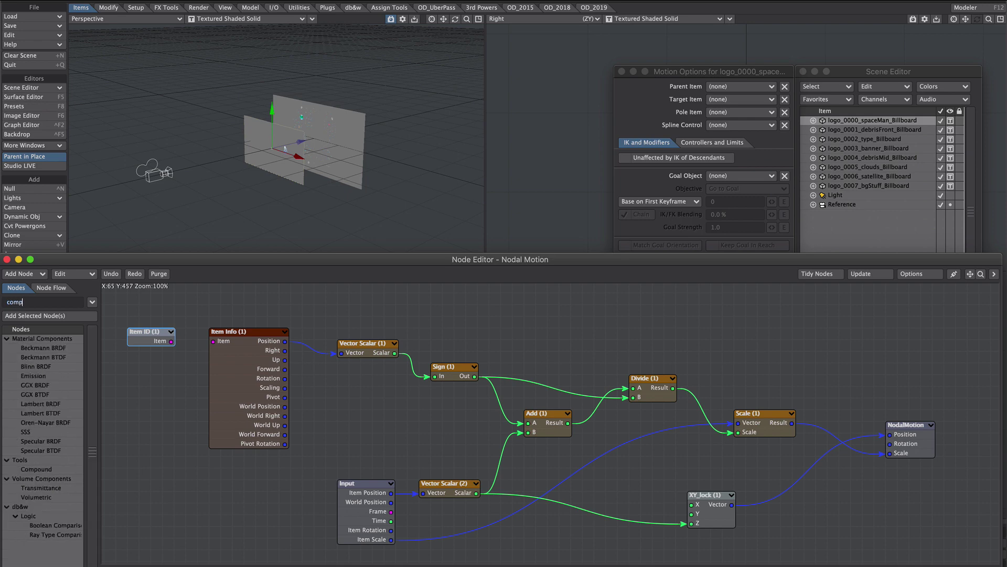
text(o)
drag(36, 469, 496, 314)
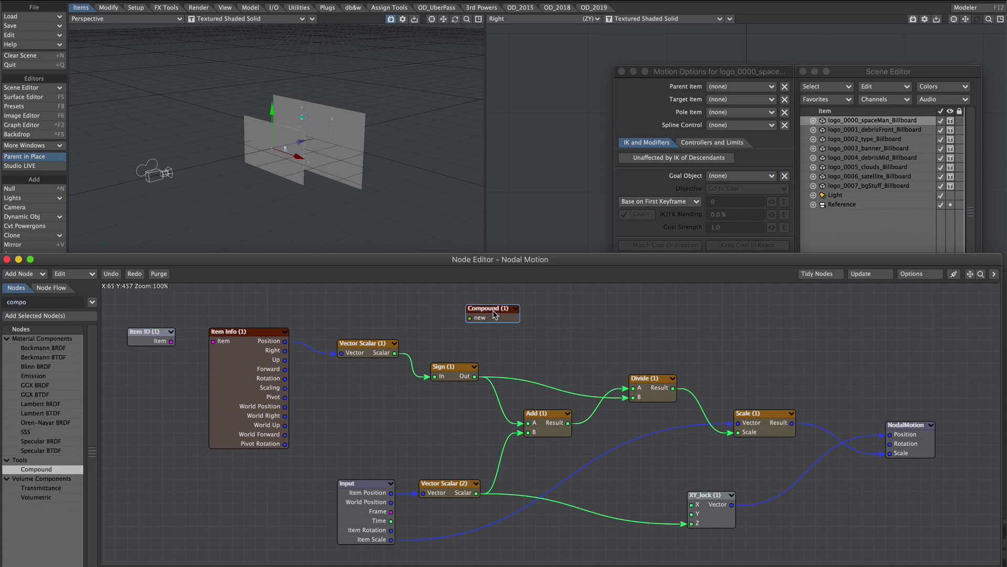
drag(171, 341, 487, 316)
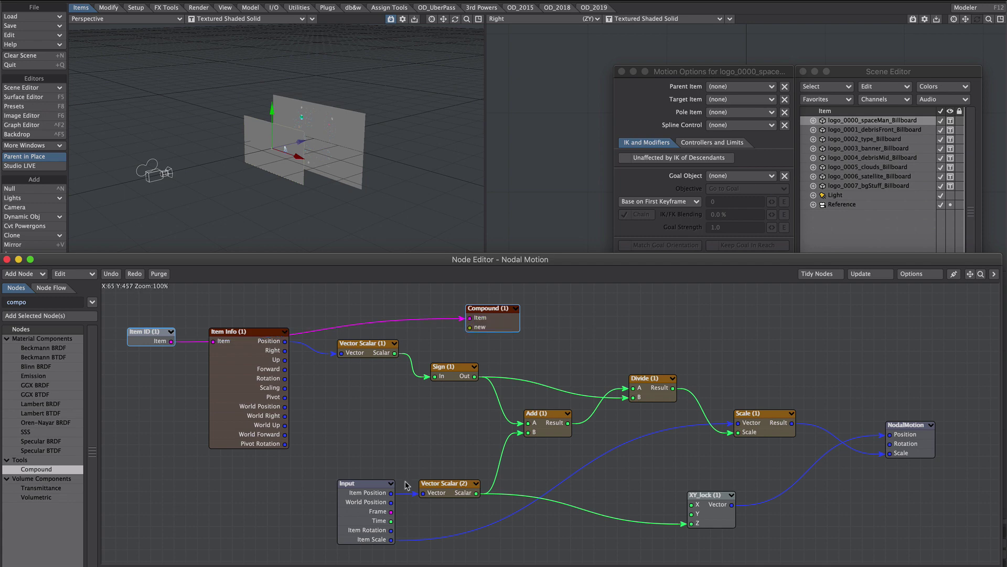
drag(391, 492, 487, 330)
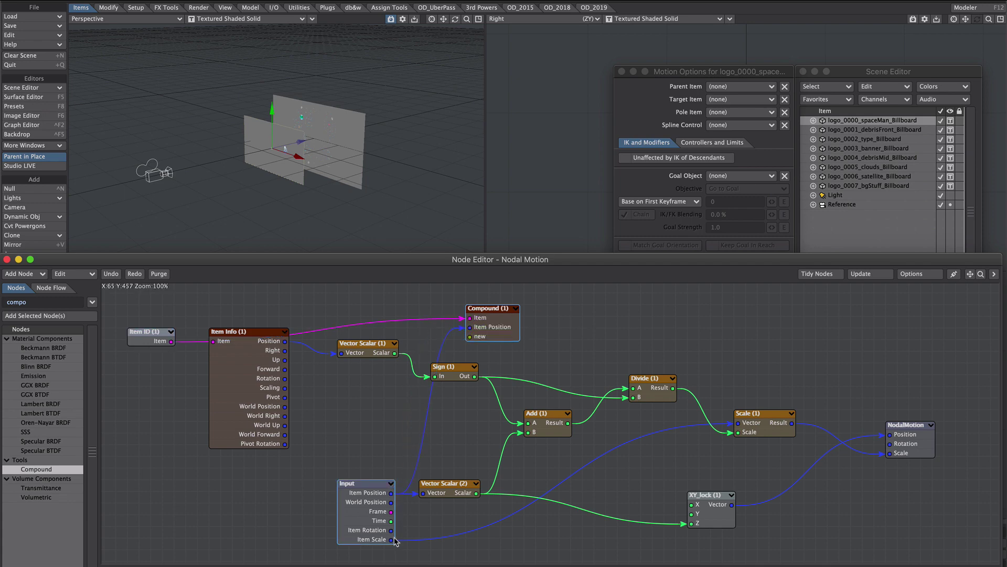
drag(391, 540, 487, 338)
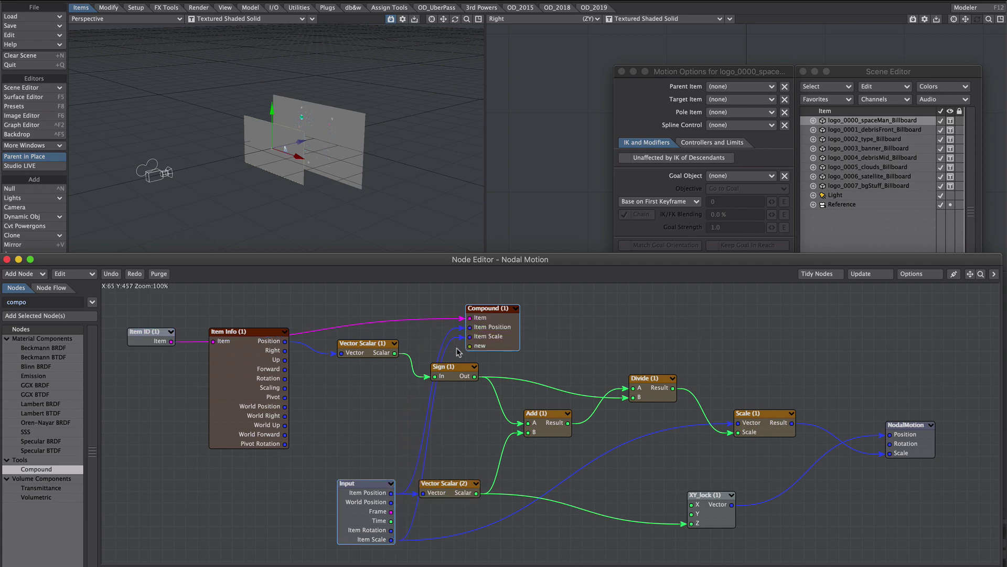
Step: Paste the copied nodes inside the compound, wiring Item to Item Info, Item Position to the second Vector Scalar and Item Scale to Scale's Vector
double_click(487, 332)
key(ctrl+v)
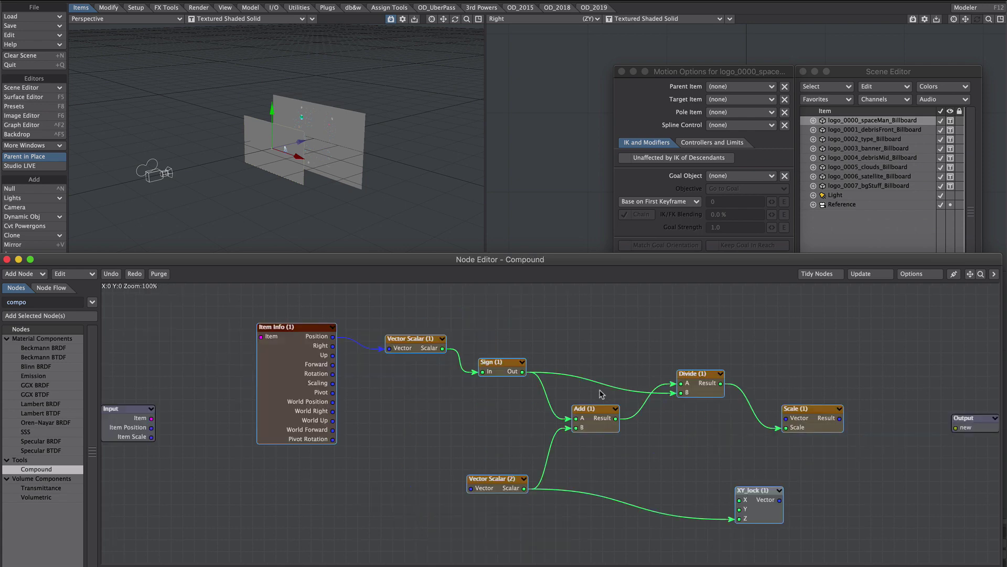
drag(152, 418, 263, 337)
drag(151, 427, 483, 489)
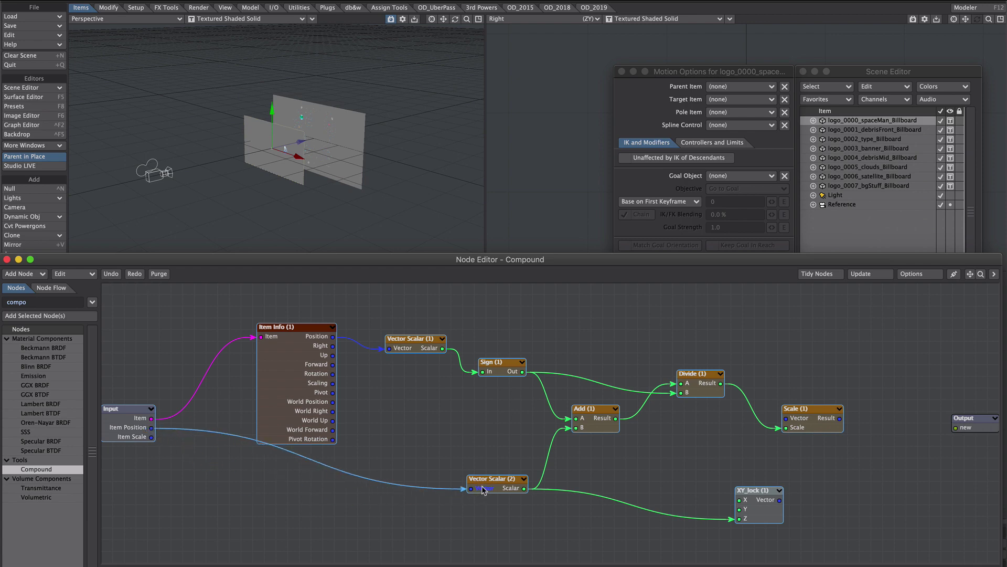
drag(484, 490, 484, 489)
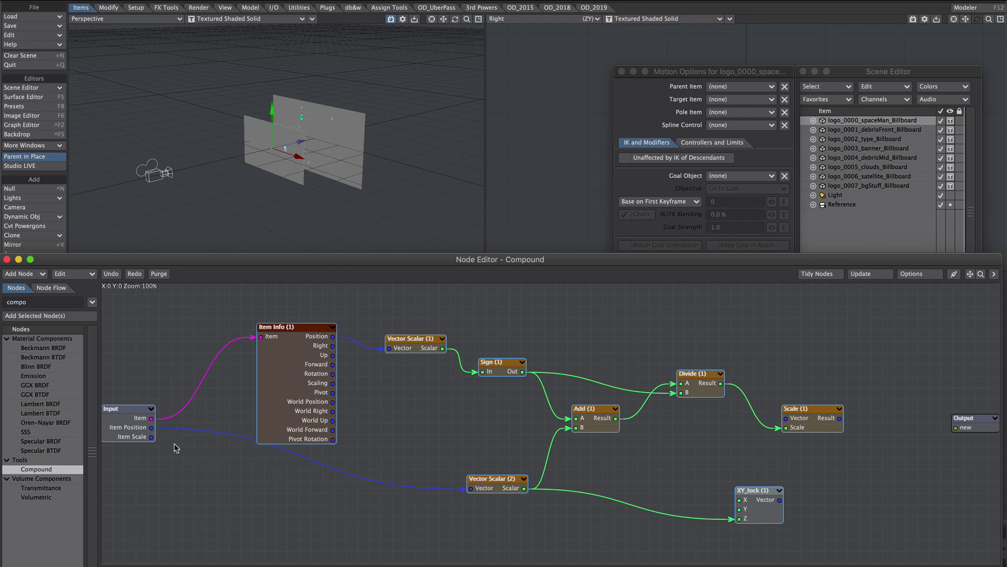
drag(151, 437, 785, 418)
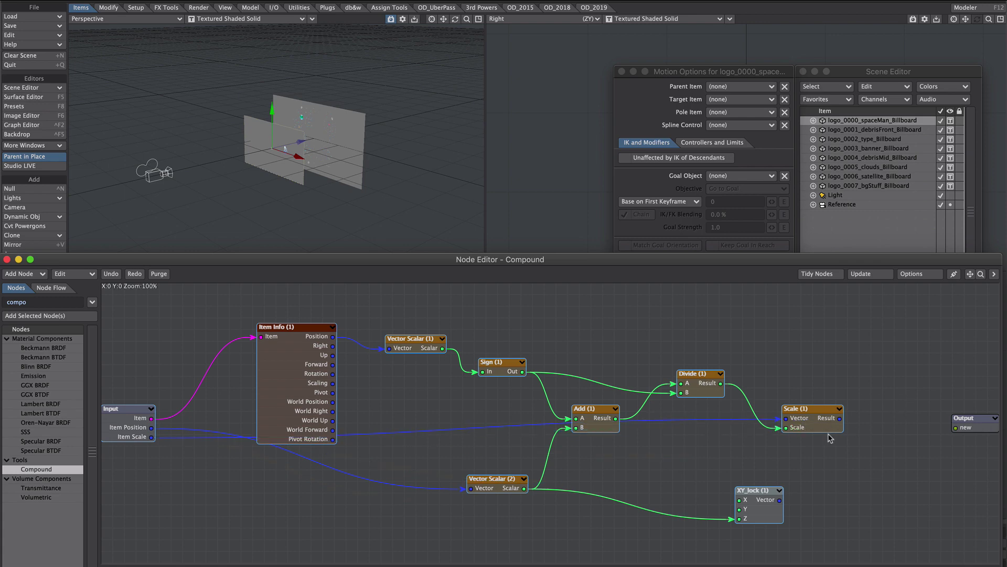
Step: Output XY_lock's Vector and Scale's Result from the compound, and route them to NodalMotion's Position and Scale
drag(780, 500, 956, 427)
drag(840, 418, 971, 439)
key(u)
drag(544, 317, 889, 434)
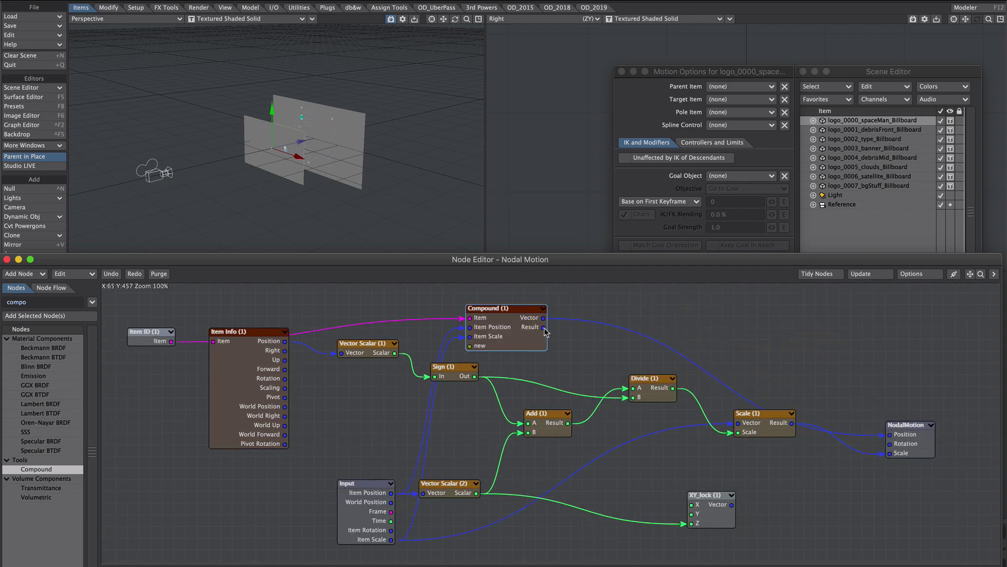
drag(544, 328, 891, 453)
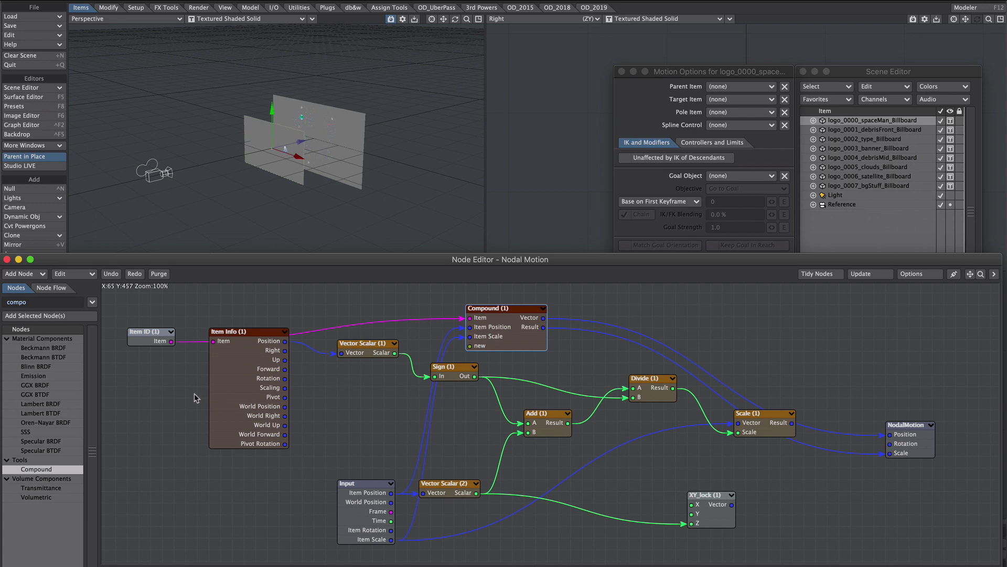
Step: Delete the original loose nodes outside the compound, and tidy the remaining graph
drag(233, 312, 451, 511)
key(Delete)
drag(368, 483, 309, 378)
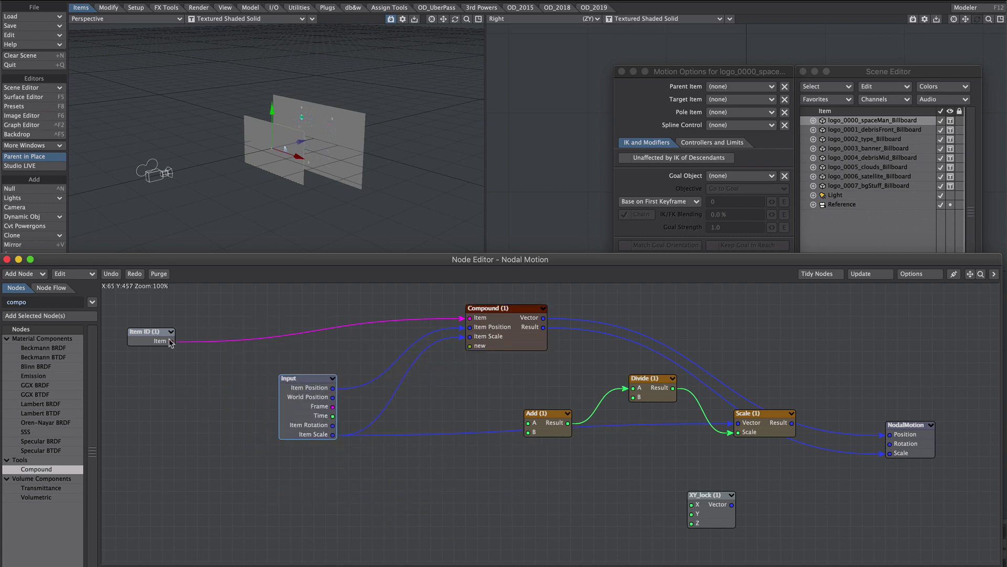
drag(152, 331, 268, 320)
drag(504, 380, 793, 545)
key(Delete)
click(817, 274)
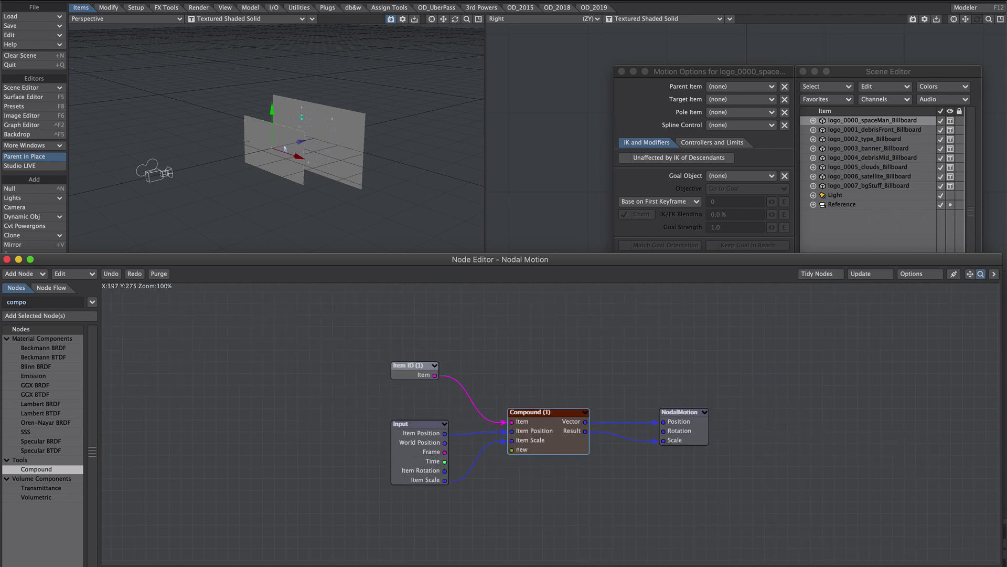
Step: Export the Item ID, Input and Compound nodes as multiplane_objects in the Nodes folder, replacing the existing file
drag(590, 319, 391, 485)
click(73, 274)
click(73, 528)
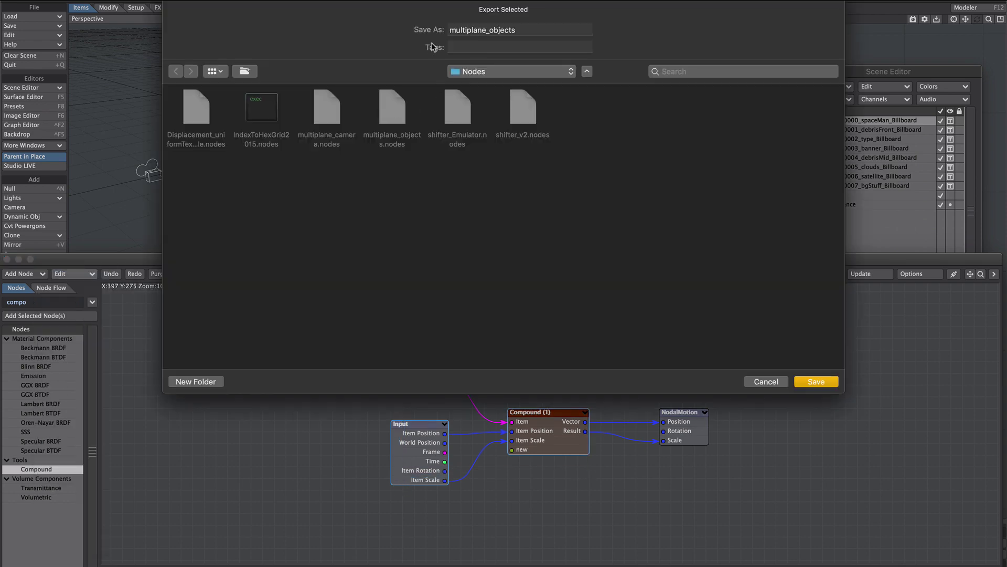
click(813, 381)
click(591, 62)
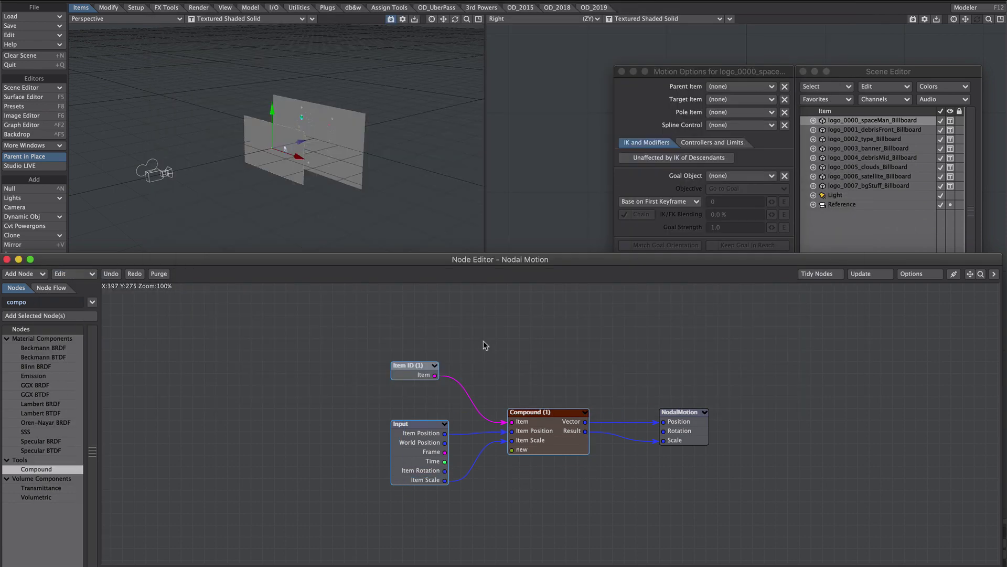
Step: Delete the Item ID and Compound nodes, bring them back by importing the exported nodes file, and place them between Input and NodalMotion
drag(289, 346, 590, 487)
key(Delete)
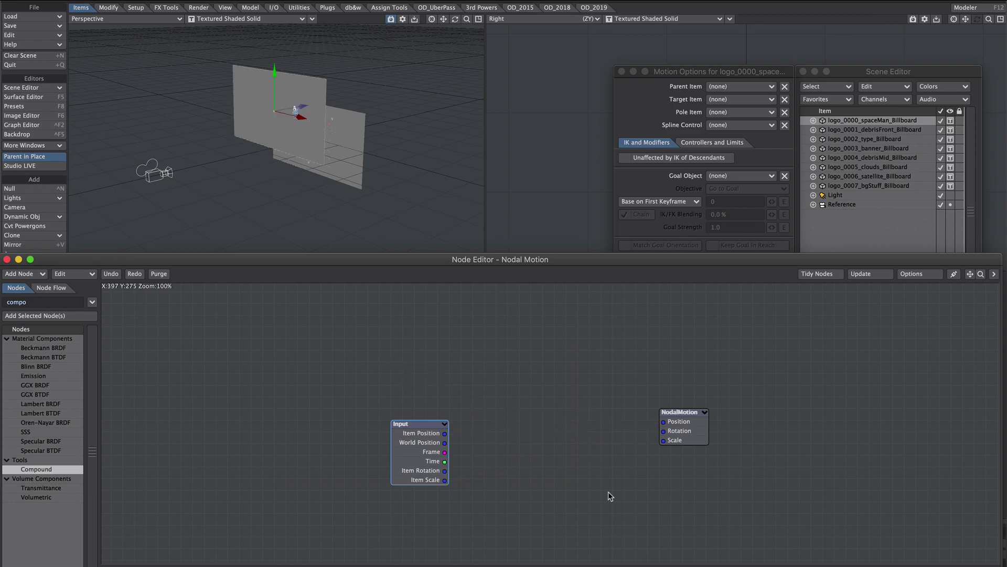
click(73, 273)
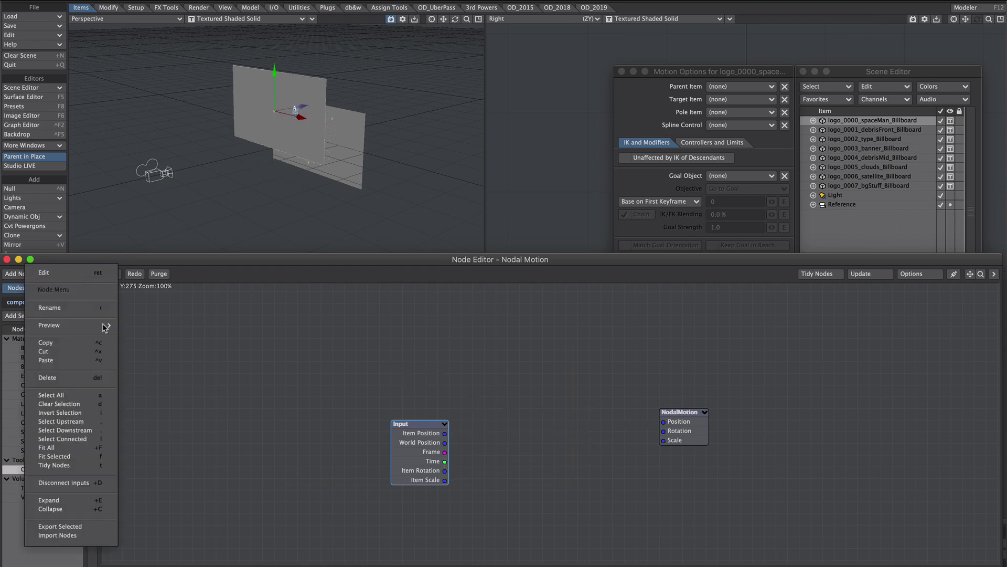
click(73, 523)
click(325, 178)
key(Return)
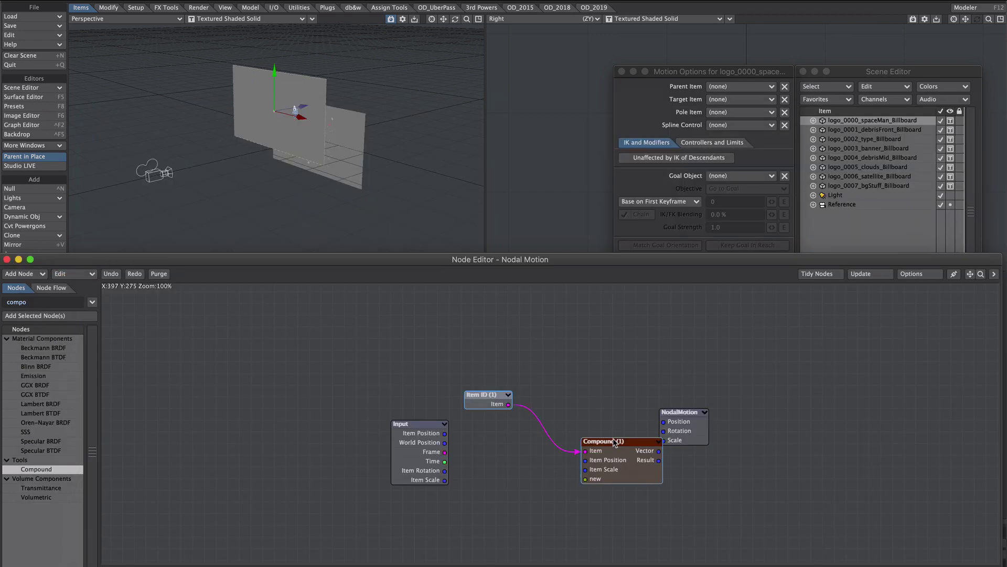
drag(608, 444, 524, 391)
Step: Check that Item ID targets Reference, and connect Compound's Vector and Result to NodalMotion's Position and Scale, and Input's Item Position and Item Scale to Compound
double_click(415, 347)
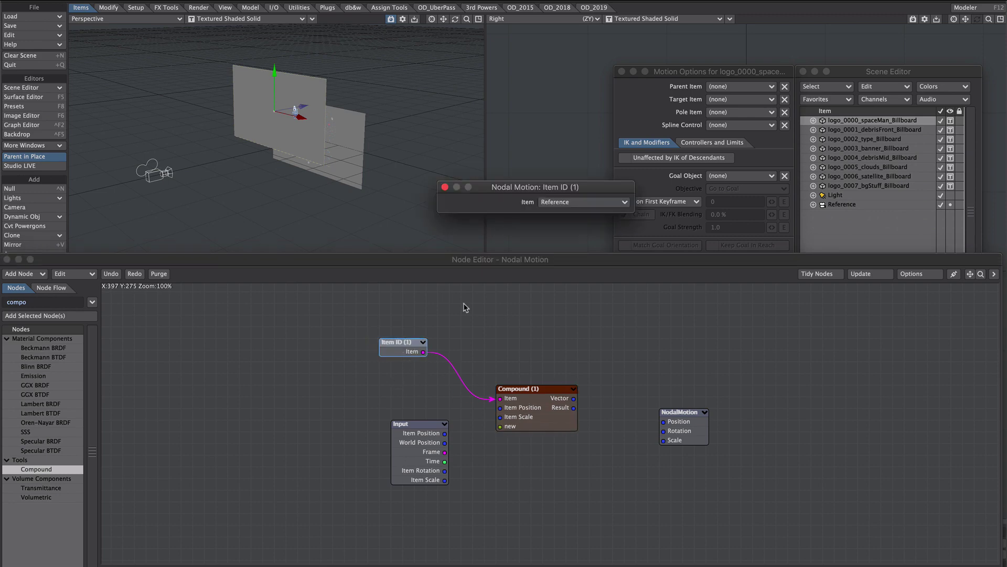
click(554, 202)
click(554, 203)
drag(574, 399, 663, 421)
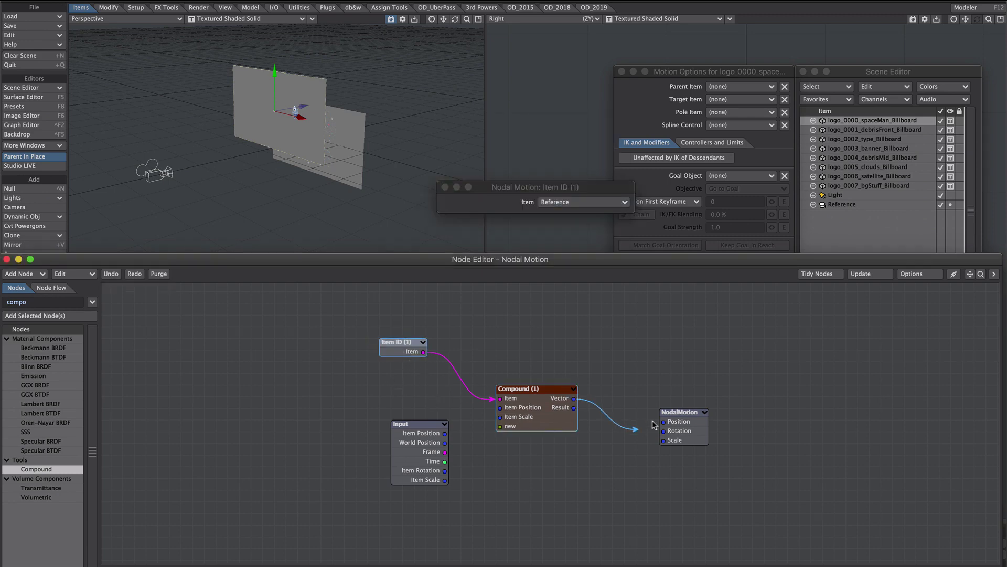
drag(574, 408, 663, 440)
drag(446, 433, 500, 408)
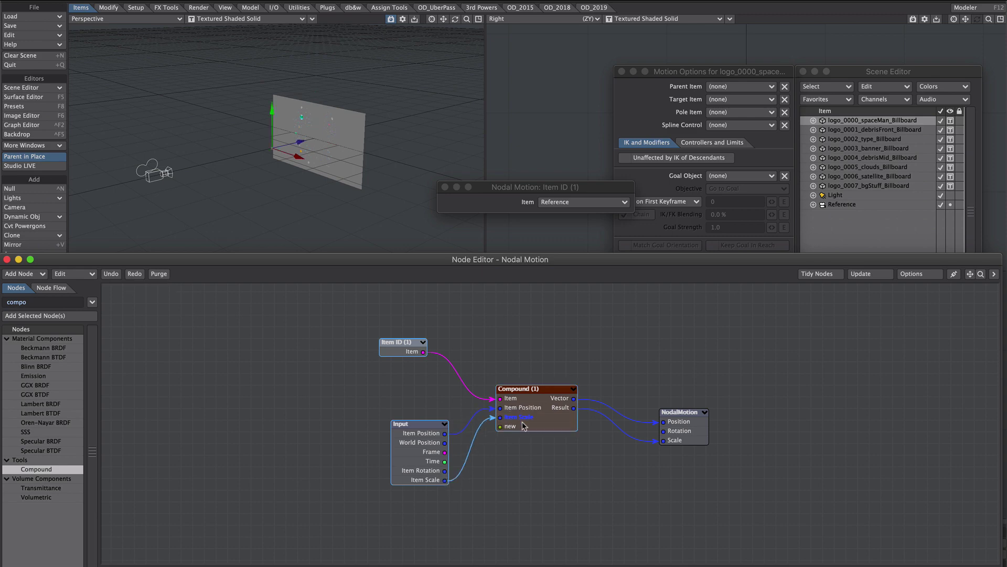
drag(445, 480, 500, 417)
Step: Test the imported setup by moving the spaceMan billboard to about 0.53, 5.39, -12.18 m, and close the Item ID settings and node editor
drag(302, 141, 280, 147)
click(445, 186)
click(7, 259)
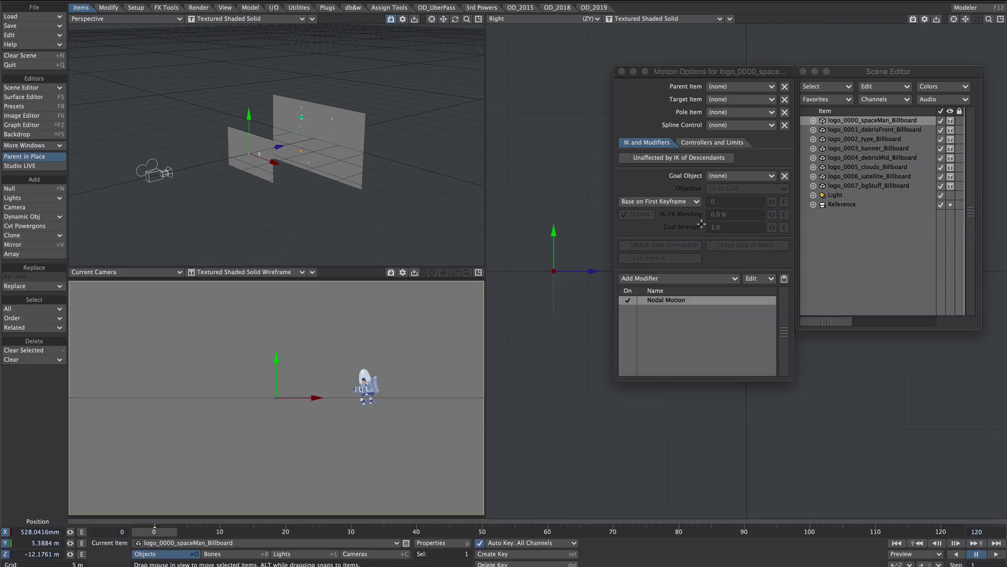
Step: Copy the spaceMan billboard's Nodal Motion modifier and paste it onto the seven other logo billboards, from debrisFront to bgStuff
right_click(673, 298)
click(675, 334)
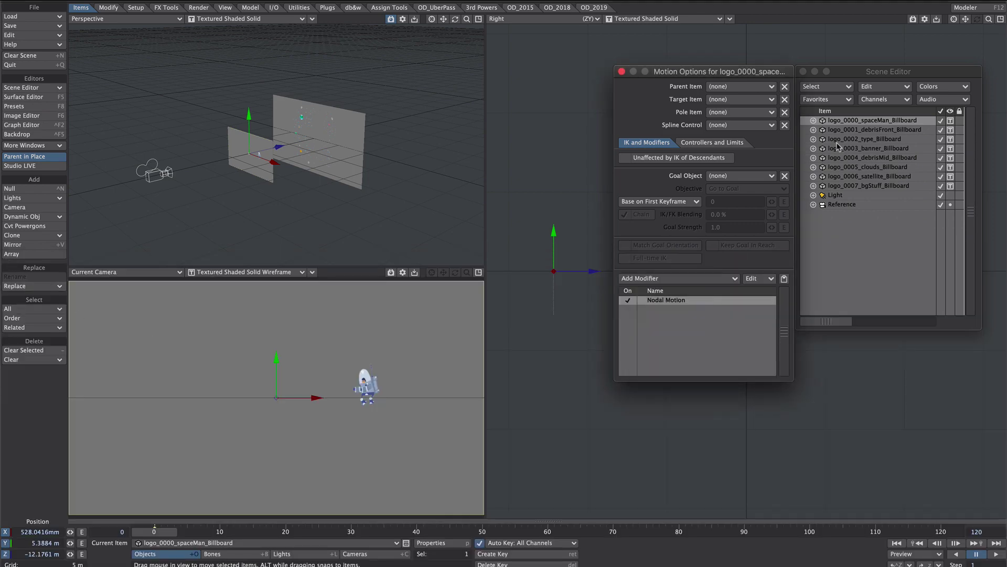
click(860, 130)
shift+click(886, 186)
right_click(649, 315)
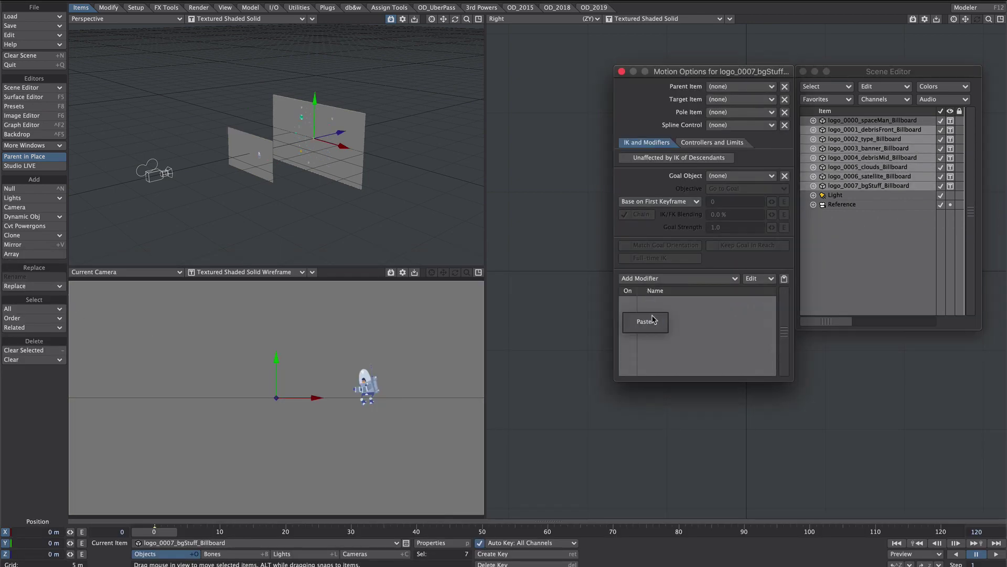
click(650, 324)
click(877, 266)
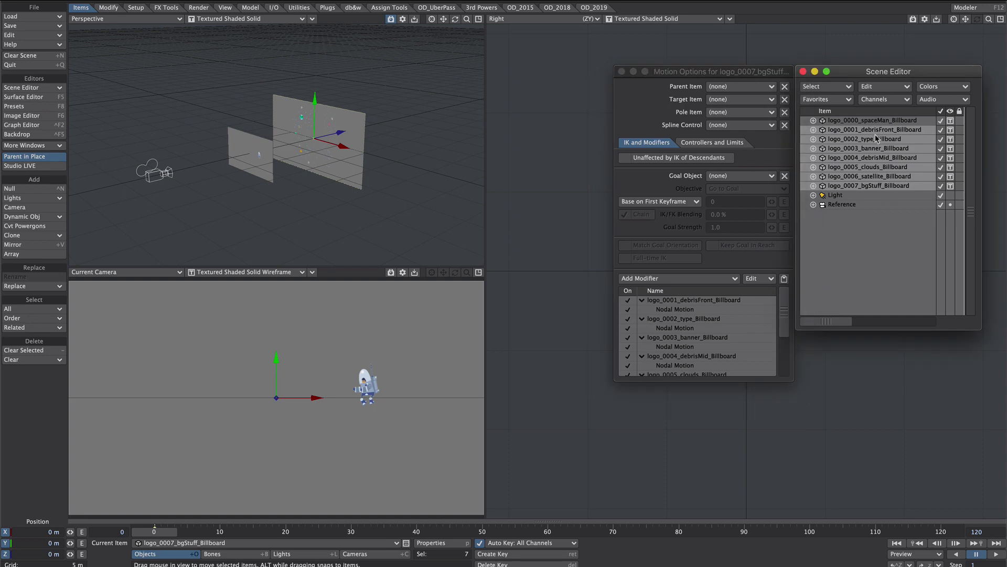
Step: Spread the remaining logo billboards apart in depth by moving them individually along Z
click(876, 131)
drag(344, 132, 370, 125)
click(871, 139)
click(866, 186)
click(863, 176)
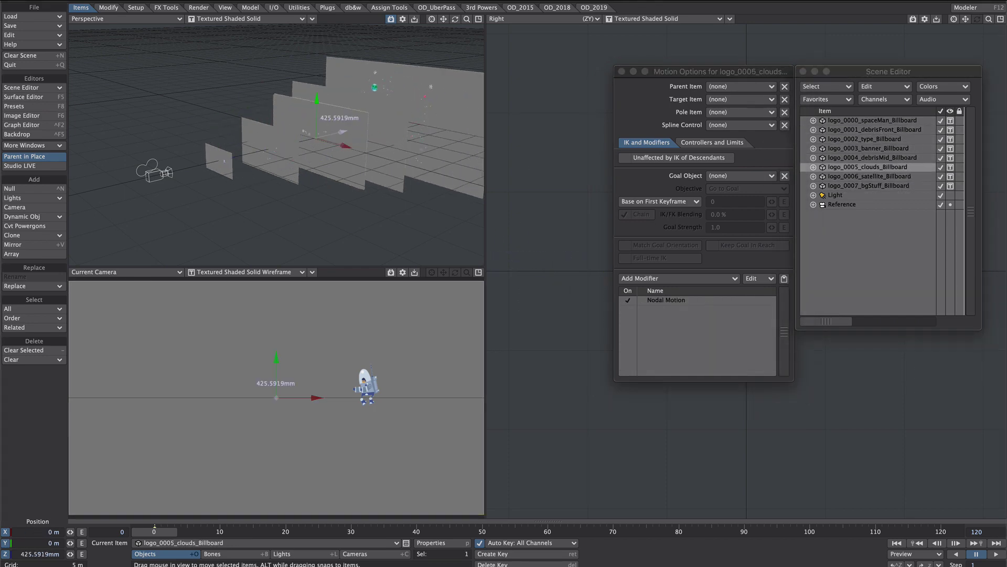
click(860, 185)
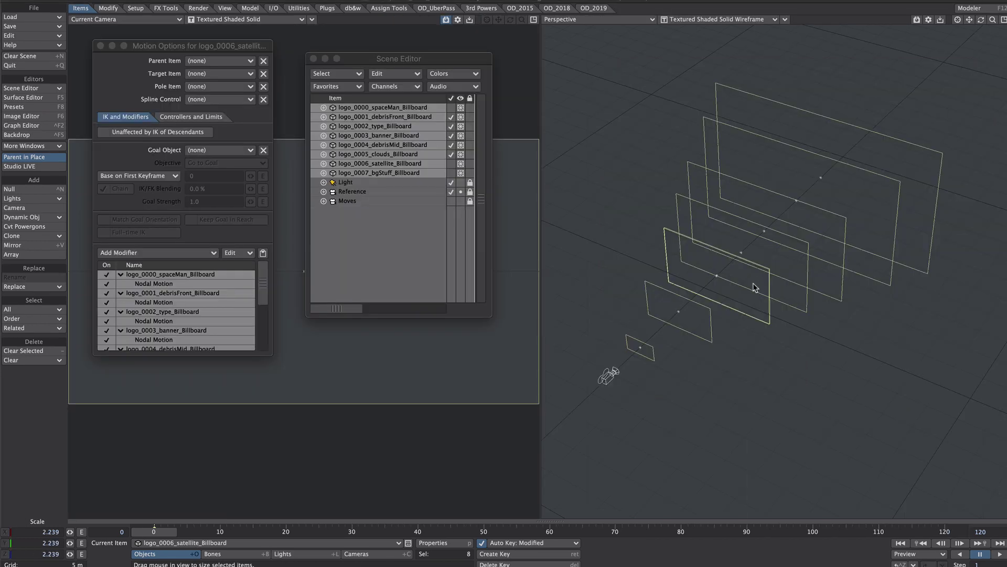
Step: Toggle Nodal Motion off and back on for all billboards, and disable their X, Y and Z stretch channels
click(107, 275)
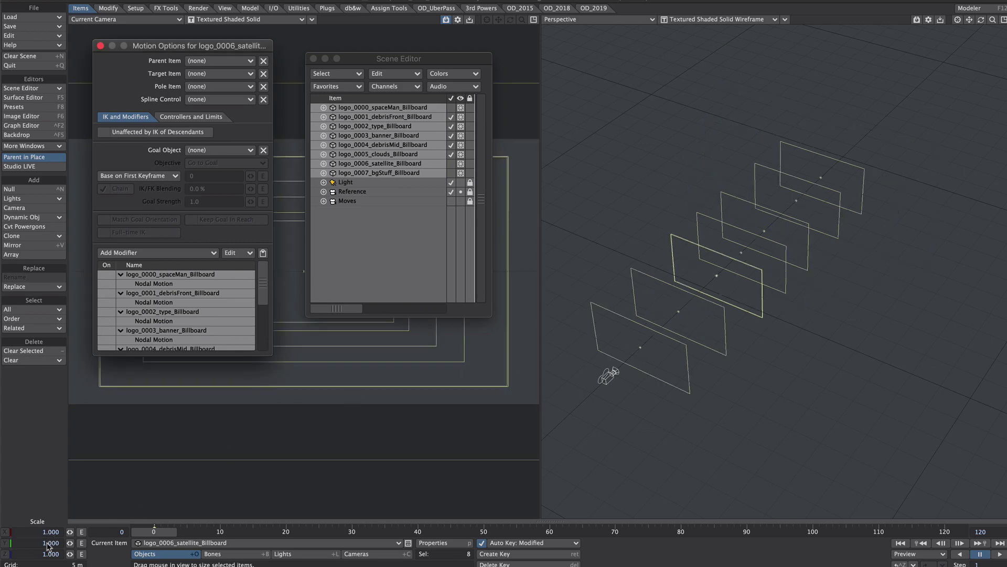
click(106, 276)
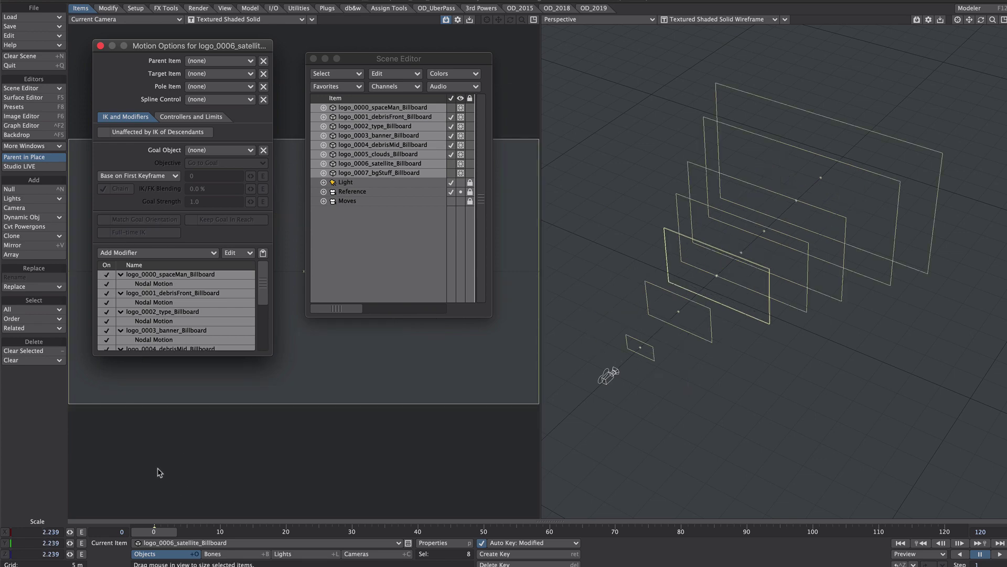
key(h)
click(5, 531)
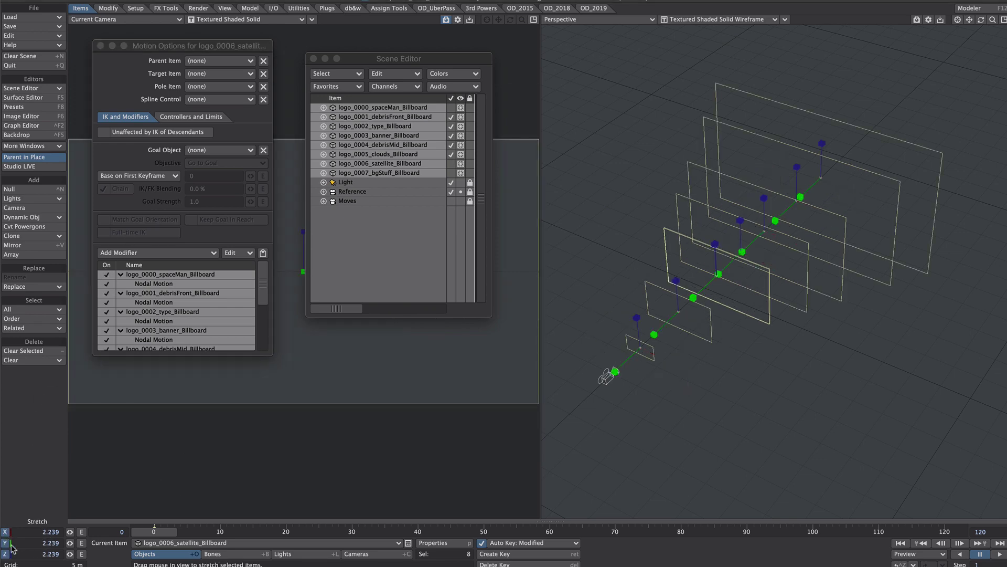
click(5, 542)
click(5, 553)
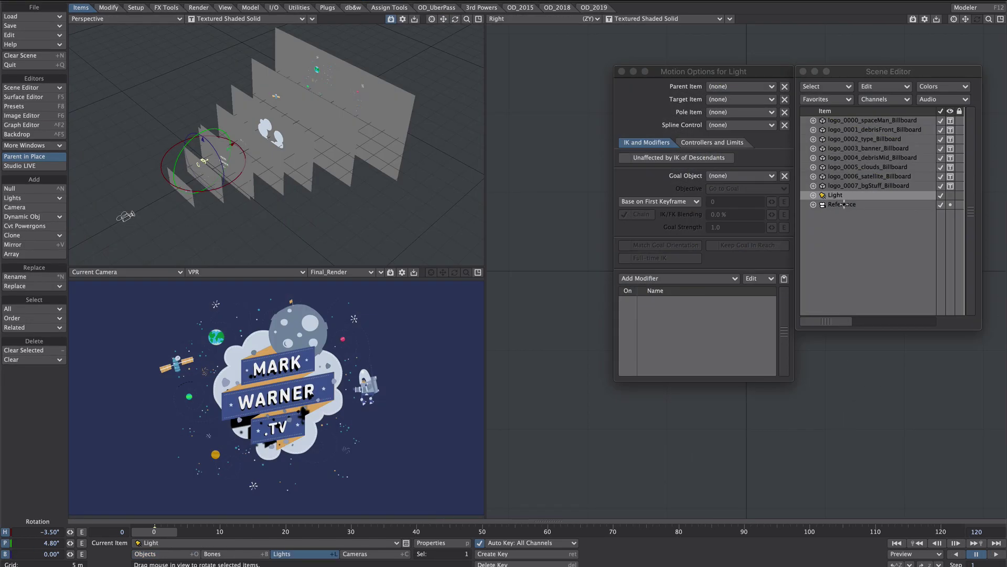
Step: Switch the Reference camera's lens setting to Lens Focal Length and set it to 75 mm
click(842, 205)
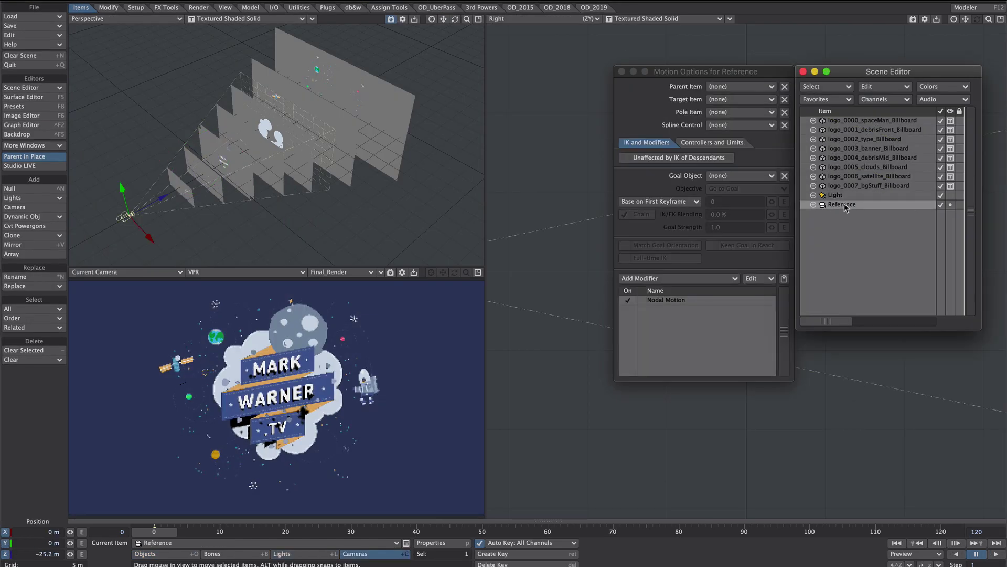
key(p)
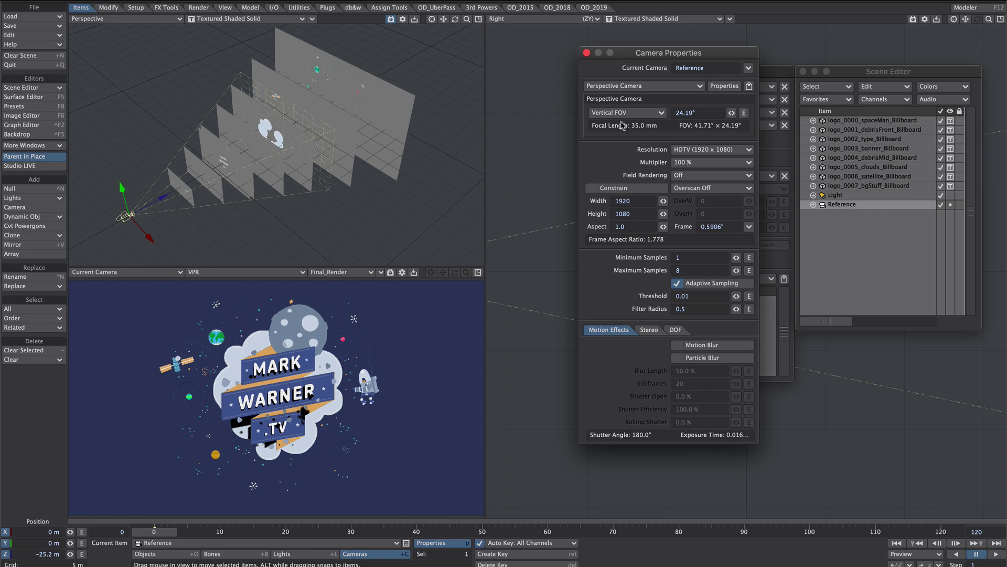
click(625, 113)
click(608, 93)
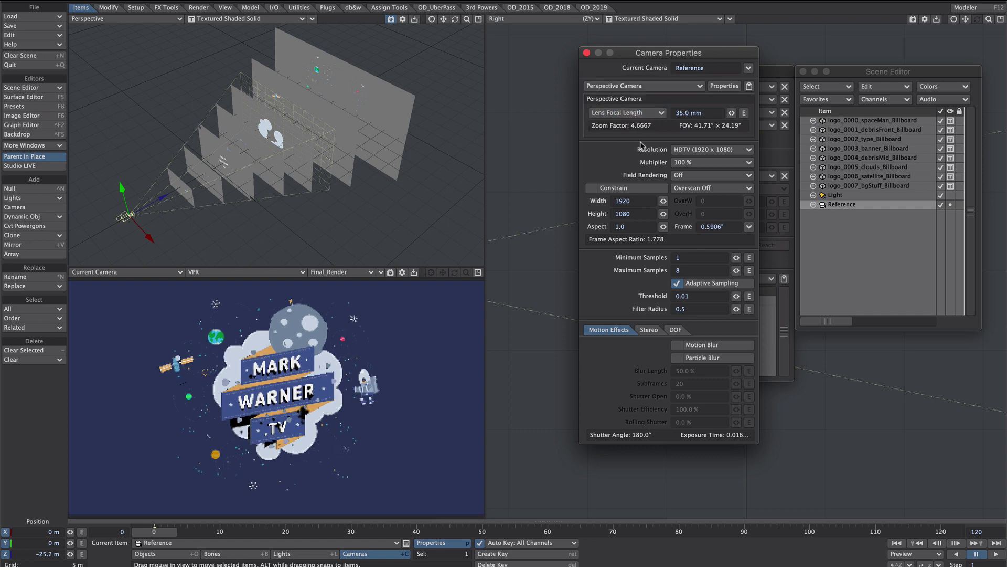
drag(684, 114, 637, 113)
text(75)
key(Return)
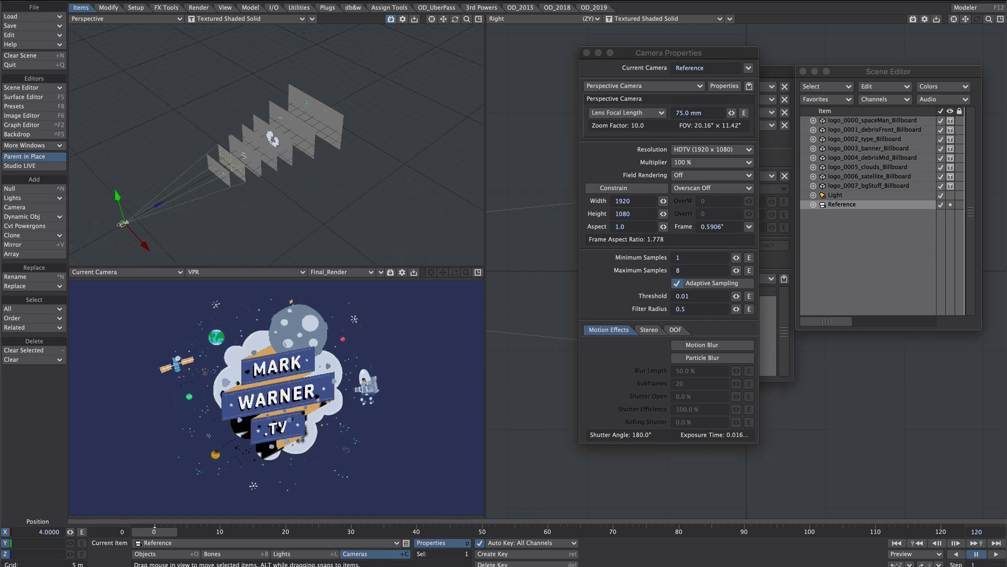
Step: Set the Reference camera's focal length to 24 mm and inspect how the billboards rescale
alt+drag(319, 155, 359, 120)
mouse_move(732, 113)
mouse_down()
mouse_move(746, 113)
mouse_move(726, 113)
mouse_up()
click(690, 113)
text(24)
key(Return)
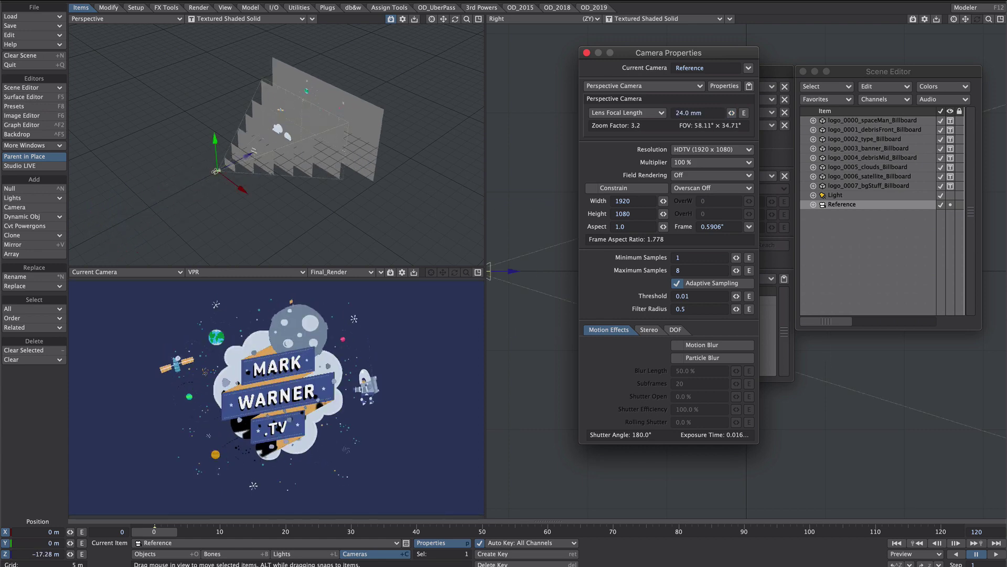
alt+drag(286, 118, 322, 139)
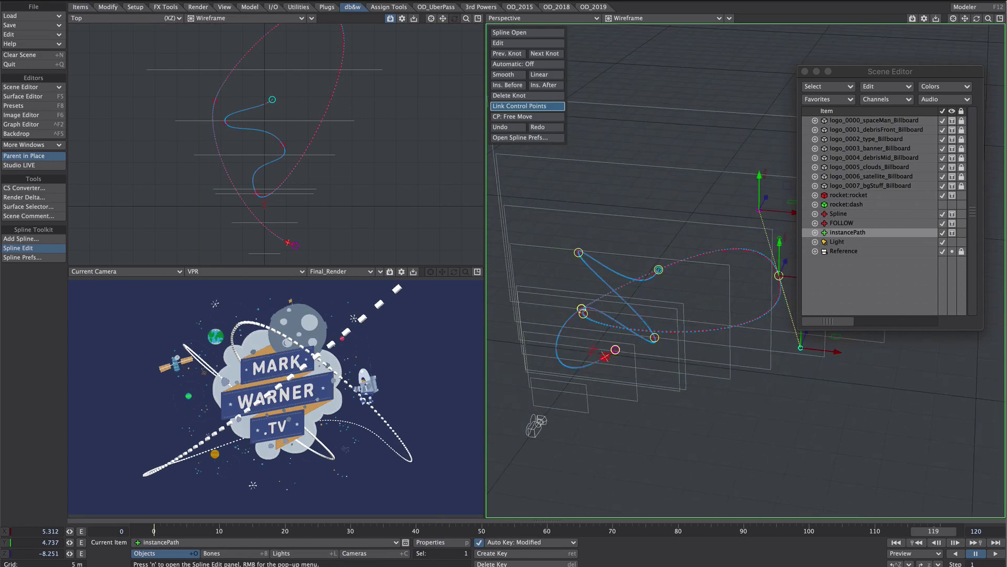
Step: Inspect the instancePath spline from several angles and scrub through the timeline to review the rocket's path
click(583, 314)
alt+drag(630, 325, 614, 374)
alt+drag(682, 383, 612, 363)
alt+drag(705, 394, 598, 383)
key(t)
drag(579, 531, 337, 531)
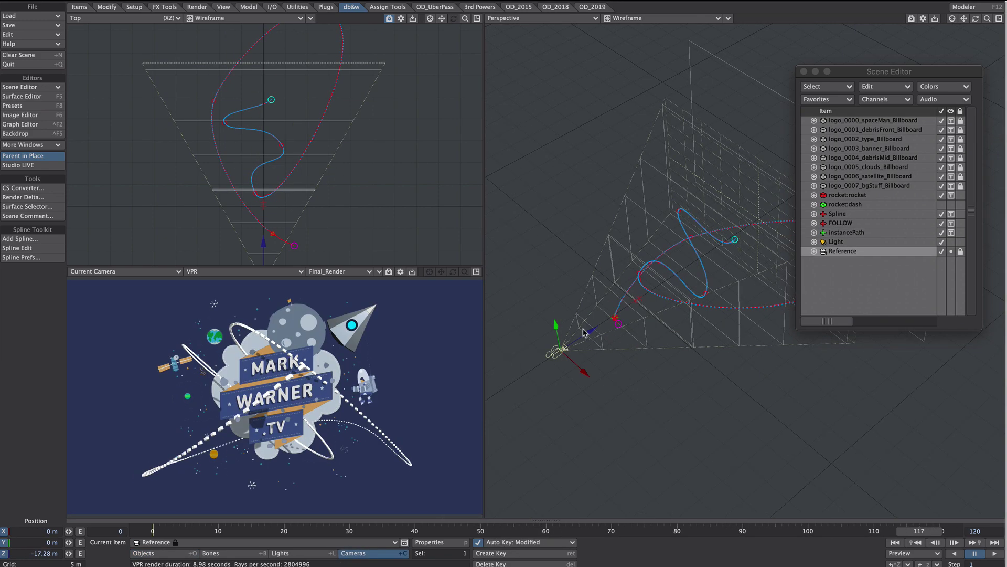
Step: Clone the Reference camera once and rename the clone Moves
key(shift+o)
click(845, 252)
key(ctrl+c)
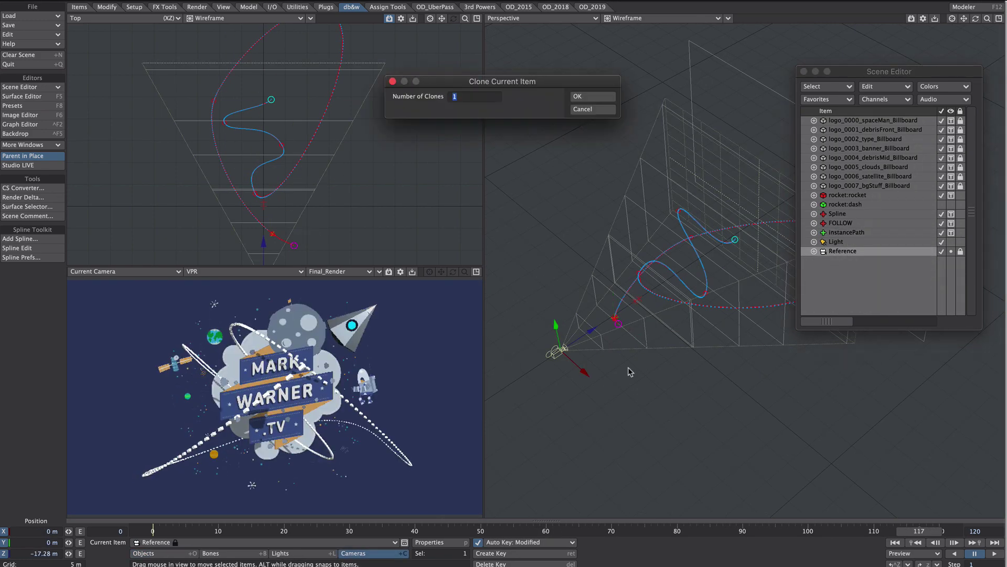
click(589, 99)
key(ctrl+r)
text(cam)
key(Return)
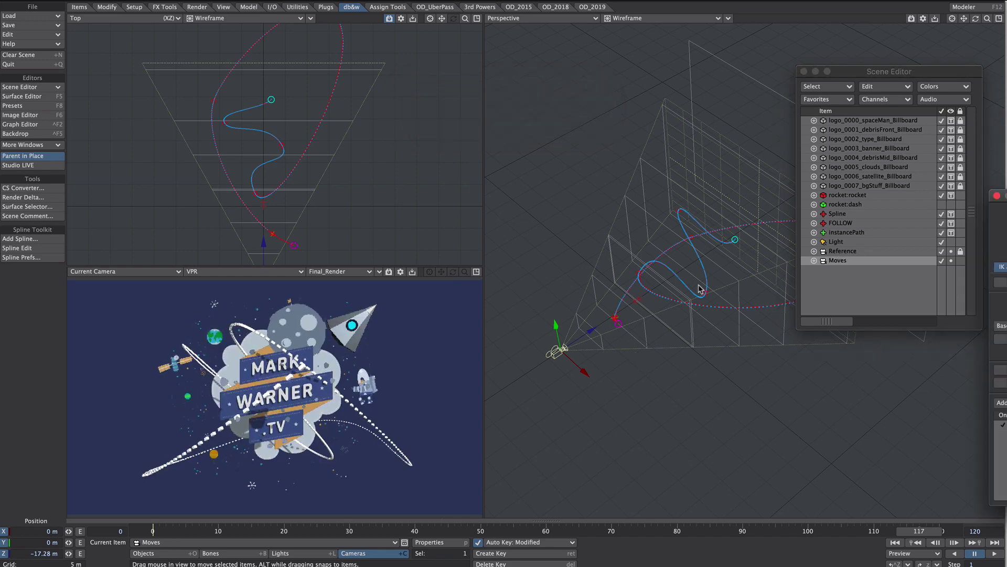
Step: Return to frame 0, create a key for the Moves camera, and disable its Nodal Motion modifier
key(m)
click(913, 543)
key(Return)
key(Return)
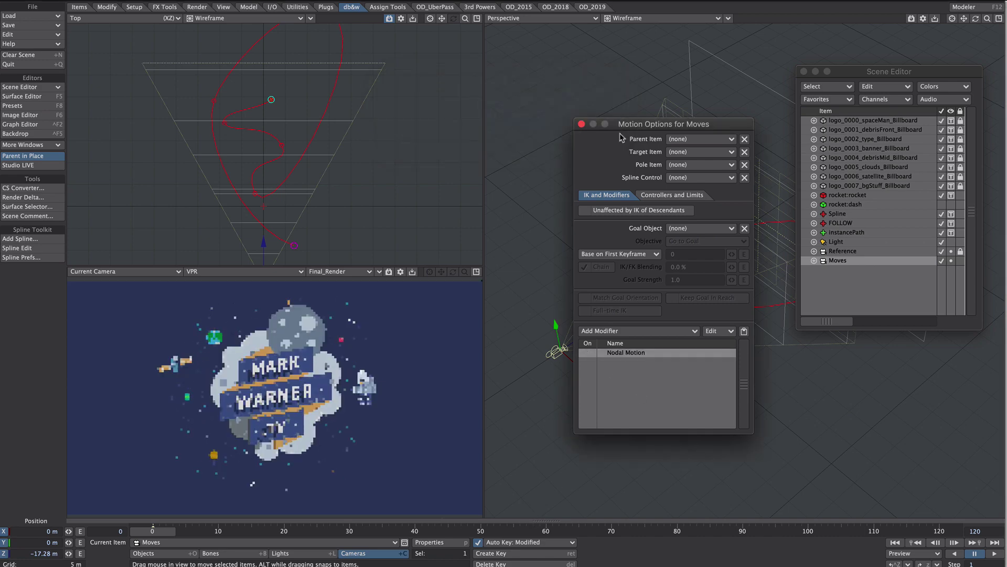
click(582, 124)
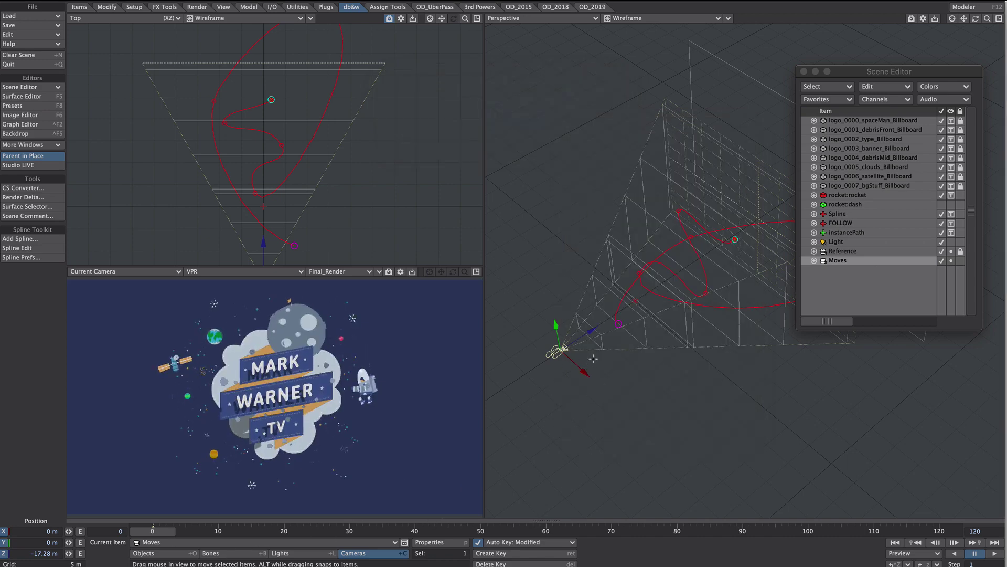
Step: Animate the Moves camera by repositioning and rotating it near the end of the timeline, undoing the first trial move
drag(591, 357, 588, 392)
key(ctrl+z)
drag(162, 531, 947, 531)
drag(592, 332, 607, 320)
mouse_move(917, 531)
mouse_down()
mouse_move(372, 531)
mouse_move(939, 531)
mouse_up()
key(y)
mouse_move(275, 397)
mouse_down()
mouse_move(264, 395)
mouse_move(273, 393)
mouse_up()
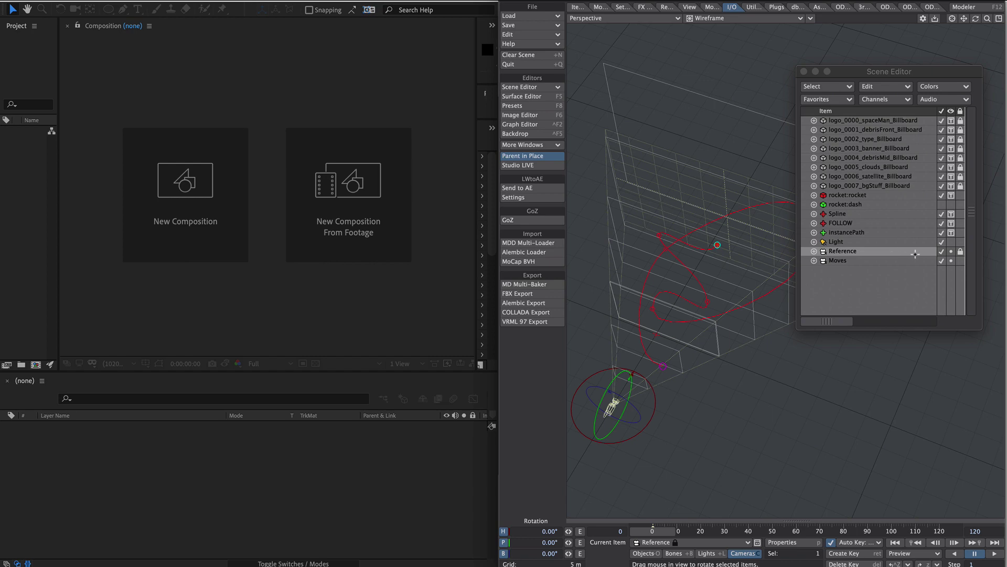
Step: Send the Reference camera to After Effects, open the Default composition there, and check the camera layer's keyframed properties
click(915, 255)
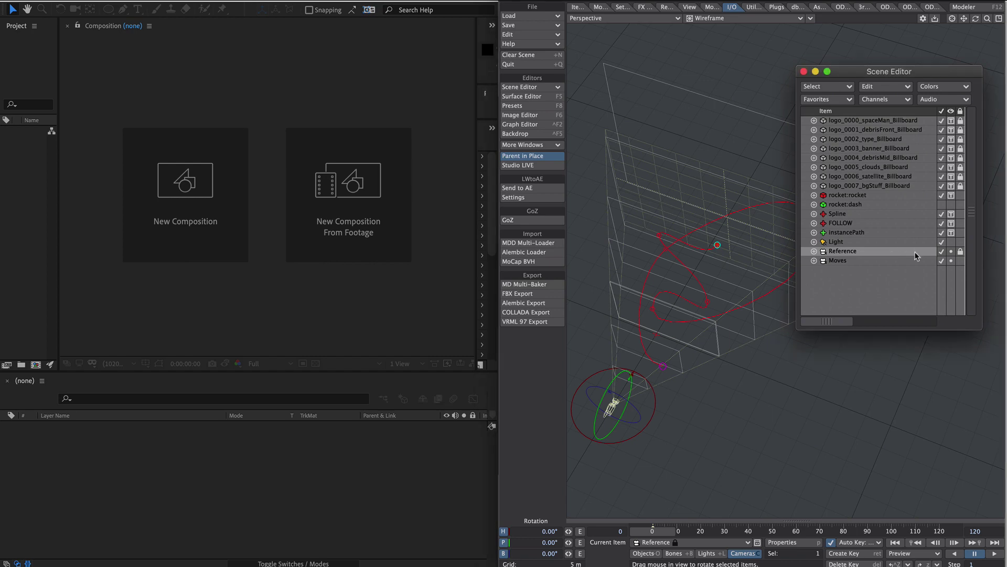
click(545, 190)
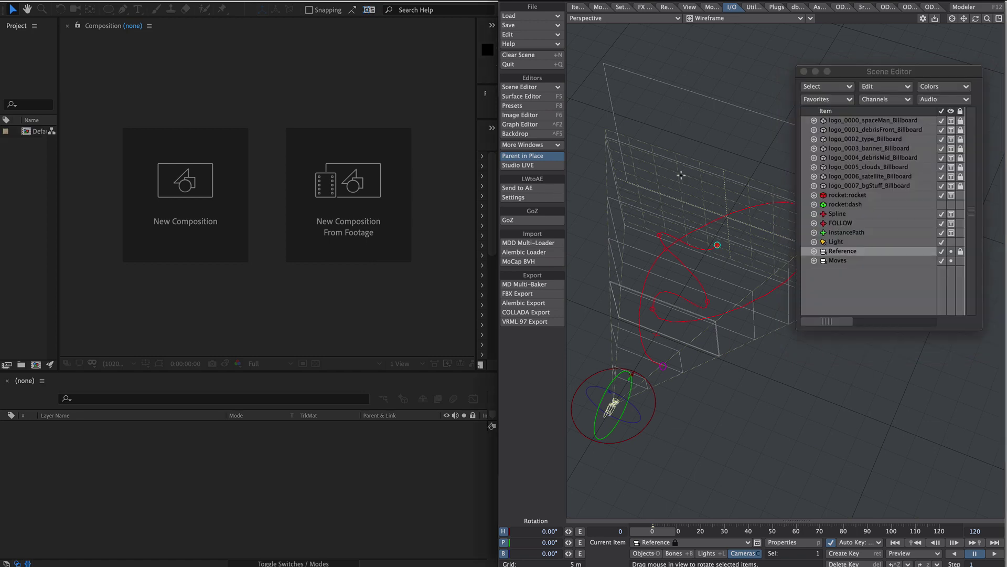
double_click(36, 131)
click(251, 428)
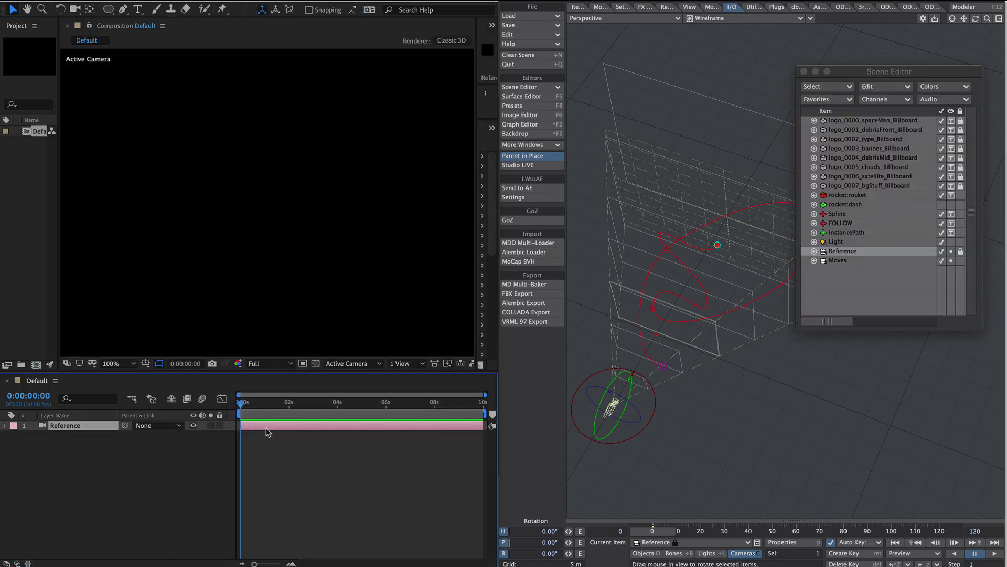
key(u)
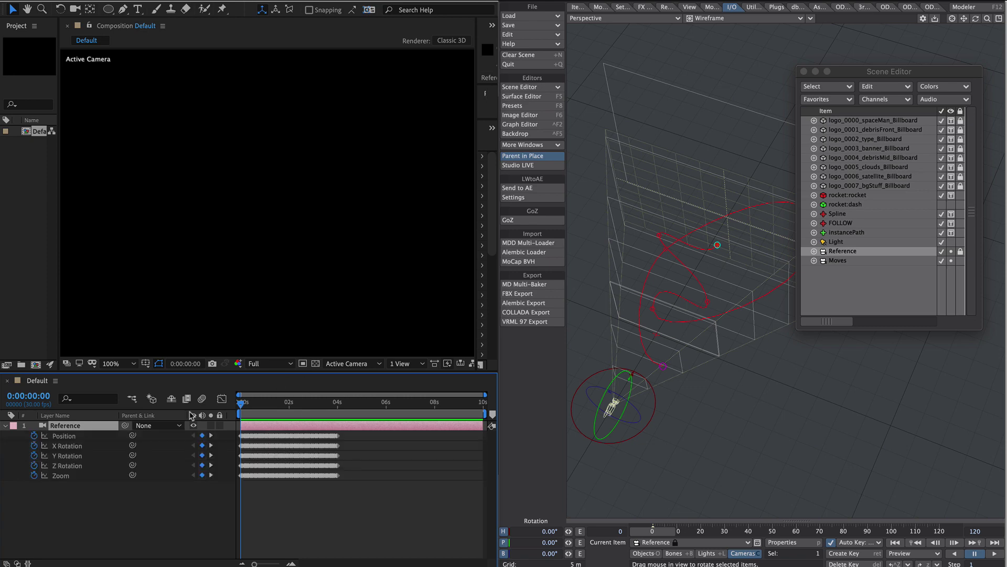
click(6, 425)
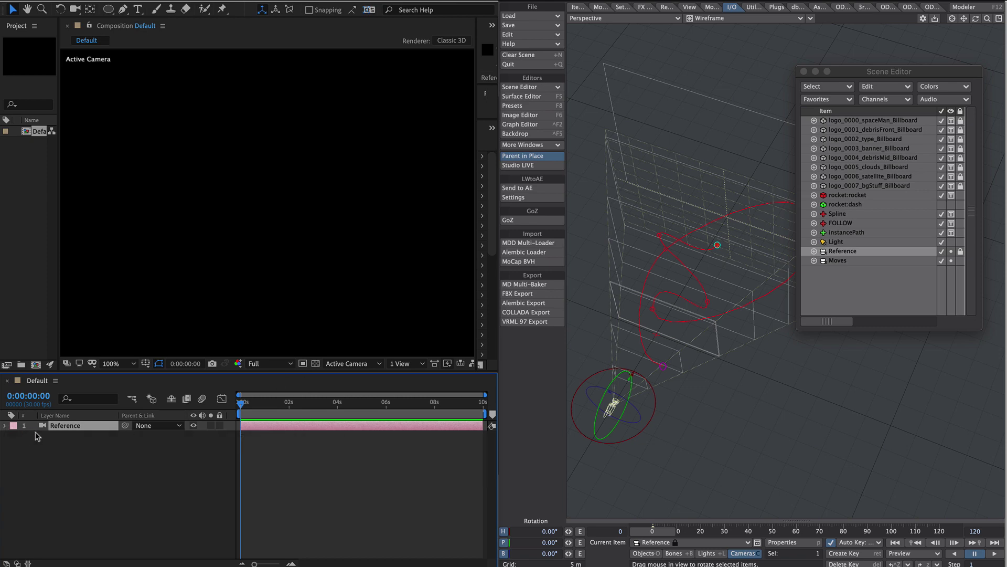
Step: Send the Light and all eight logo billboards from LightWave to the After Effects composition
click(872, 283)
click(860, 243)
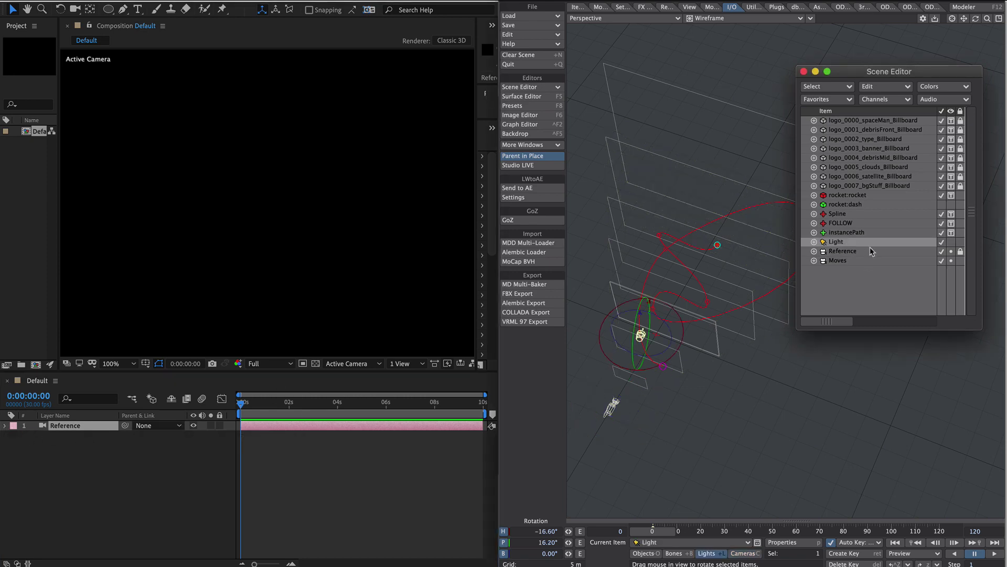
click(532, 189)
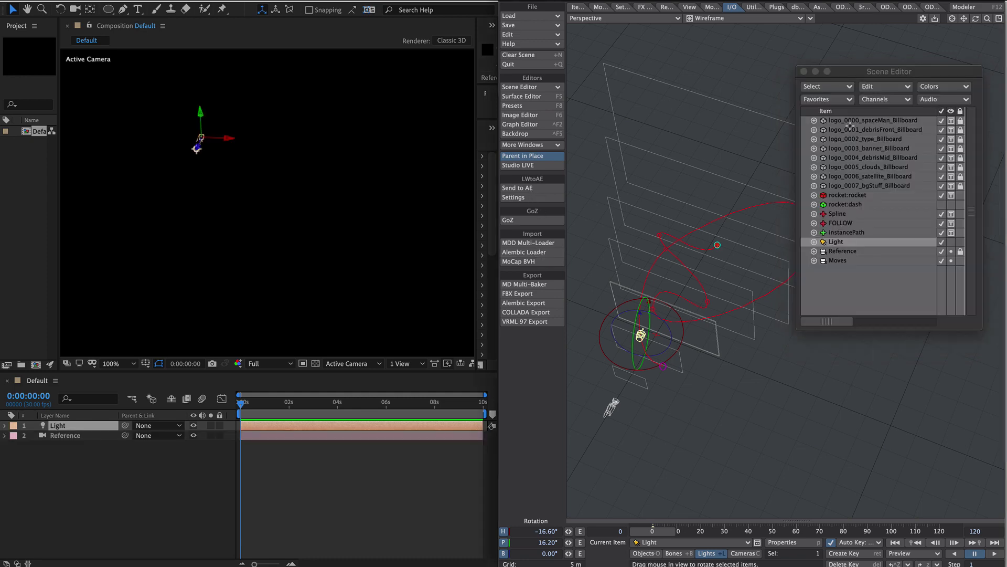
click(851, 122)
shift+click(864, 186)
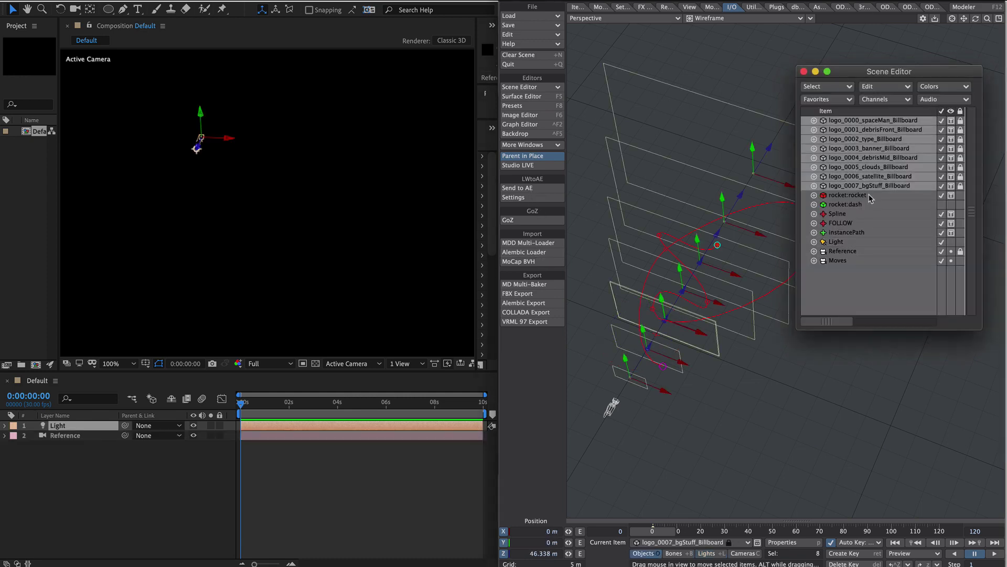
click(520, 190)
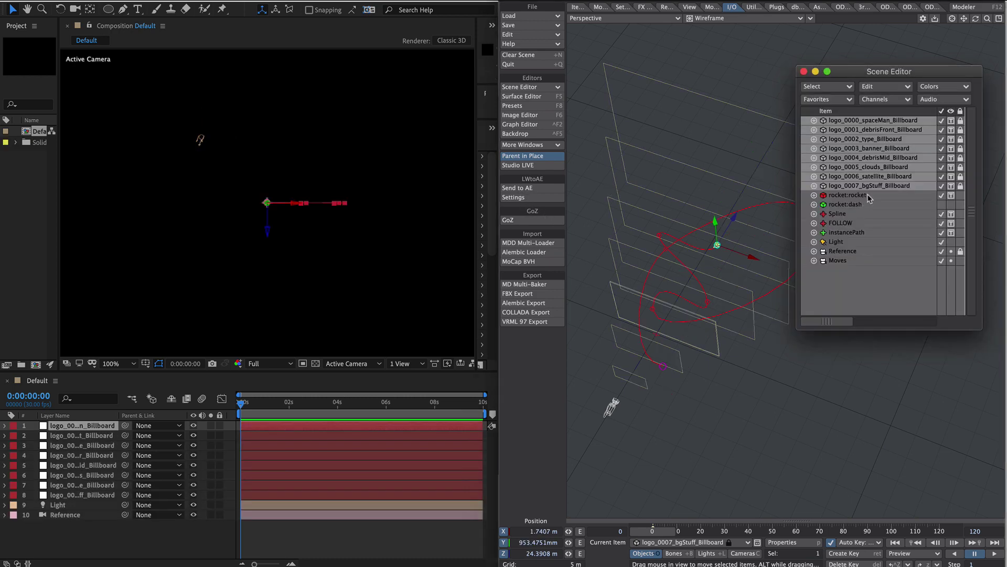
Step: Send rocket:rocket to After Effects and play back the composition to preview its motion
click(866, 195)
click(527, 188)
click(245, 417)
key(space)
key(space)
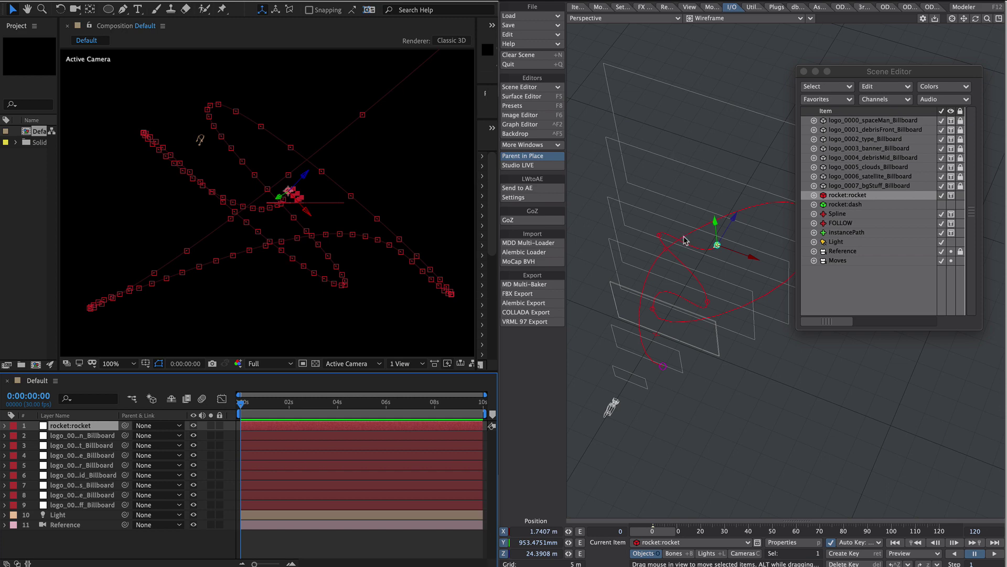
Step: Render frame 0 in LightWave and open the rendered image's file options
click(696, 330)
key(F9)
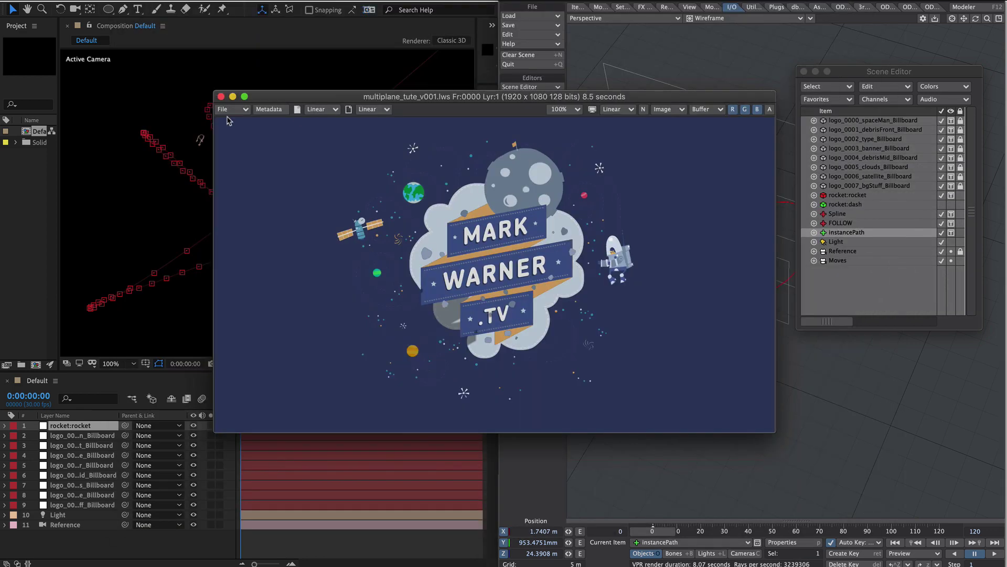
click(243, 110)
mouse_move(244, 116)
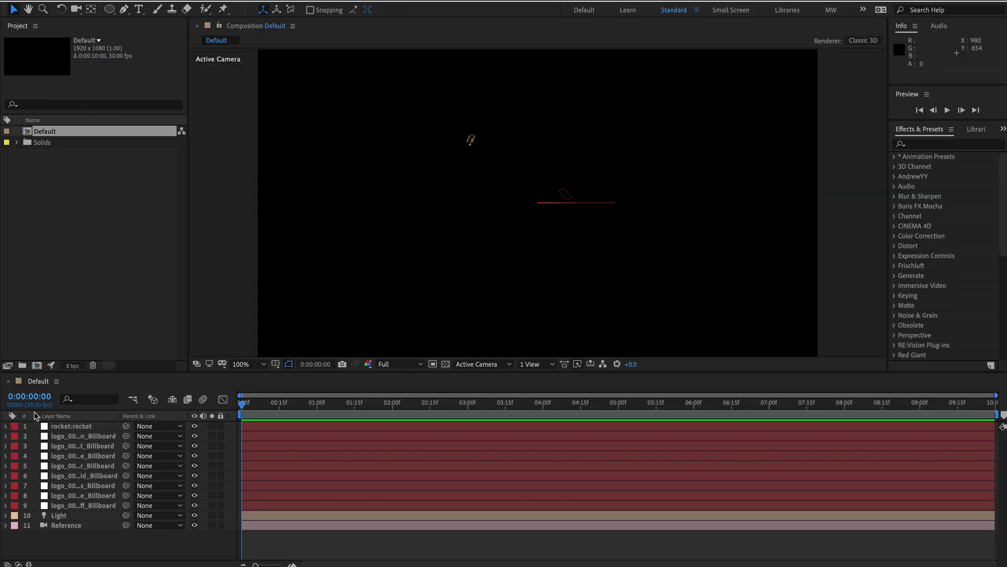
Step: Display timeline time in frames and remove every keyframe from the eight logo billboards, the Light and the Reference camera
ctrl+click(37, 398)
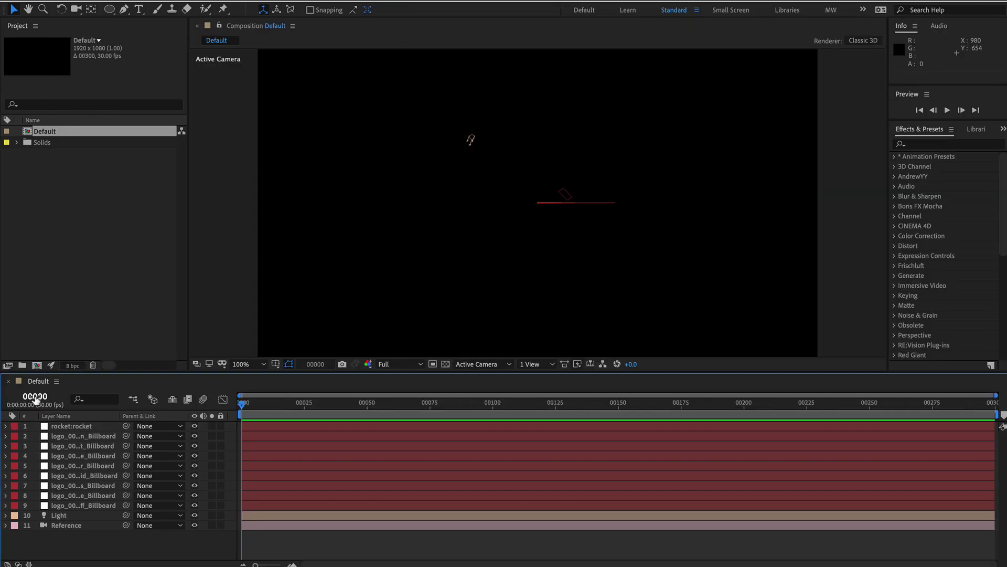
click(74, 436)
shift+click(111, 527)
key(grave)
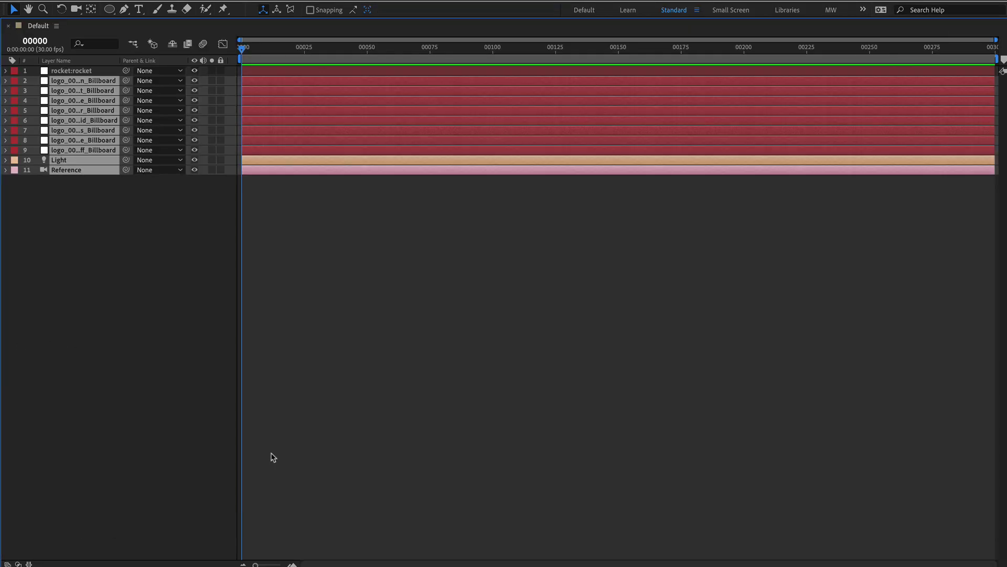
key(u)
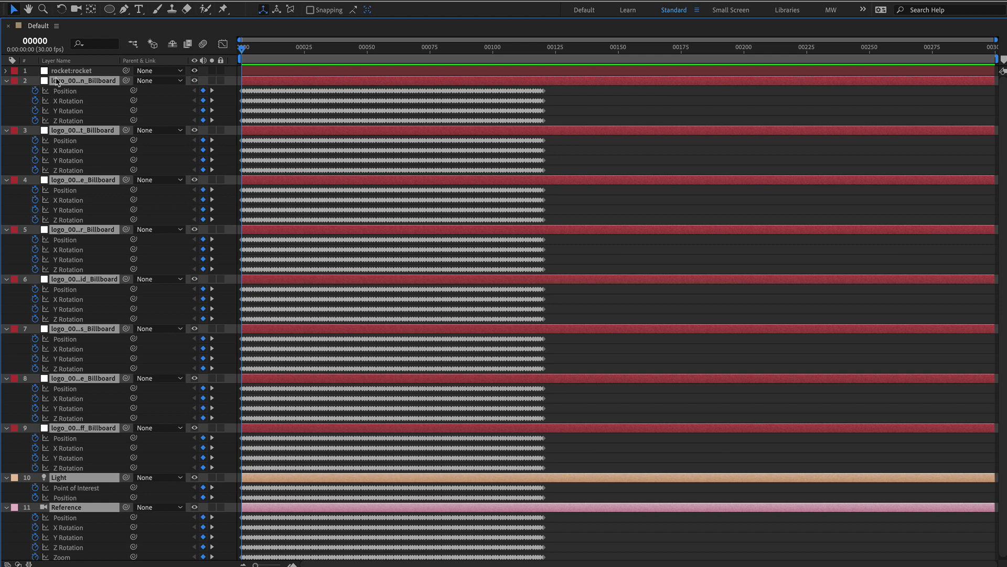
click(35, 91)
click(35, 101)
click(35, 110)
click(35, 121)
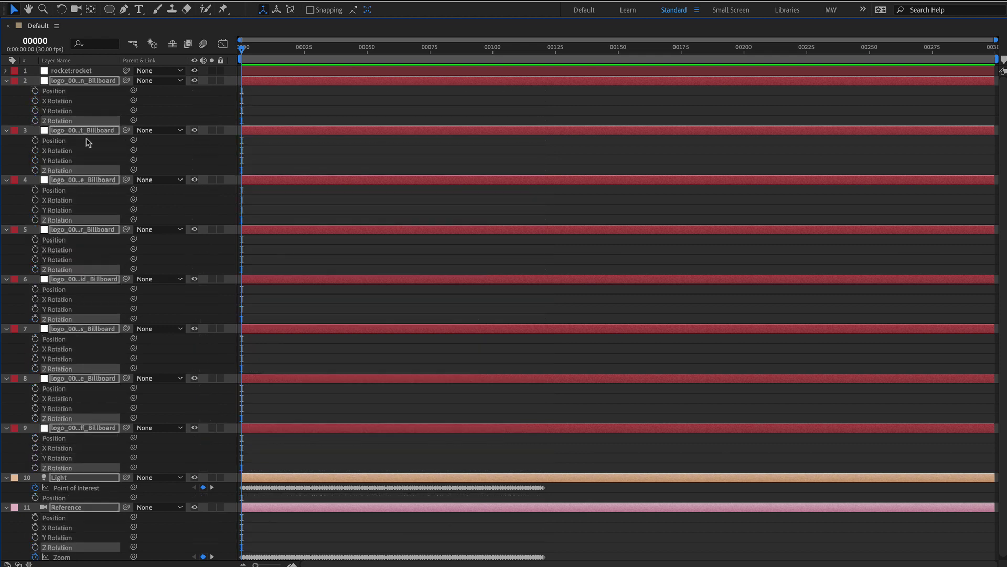
click(35, 487)
click(34, 557)
click(254, 416)
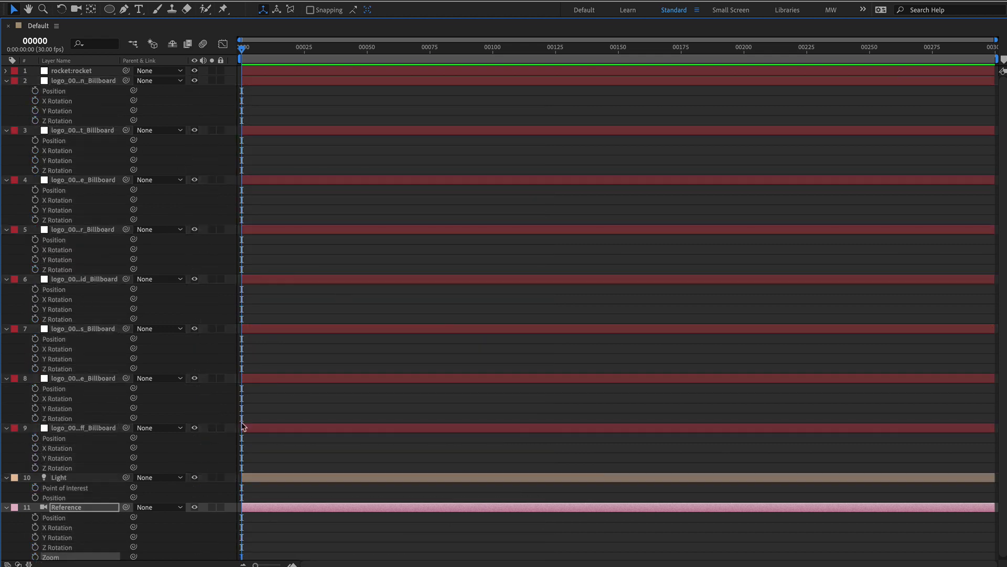
Step: Collapse the properties of all layers, restore the full panel layout and clear the layer selection
key(ctrl+a)
key(ctrl+grave)
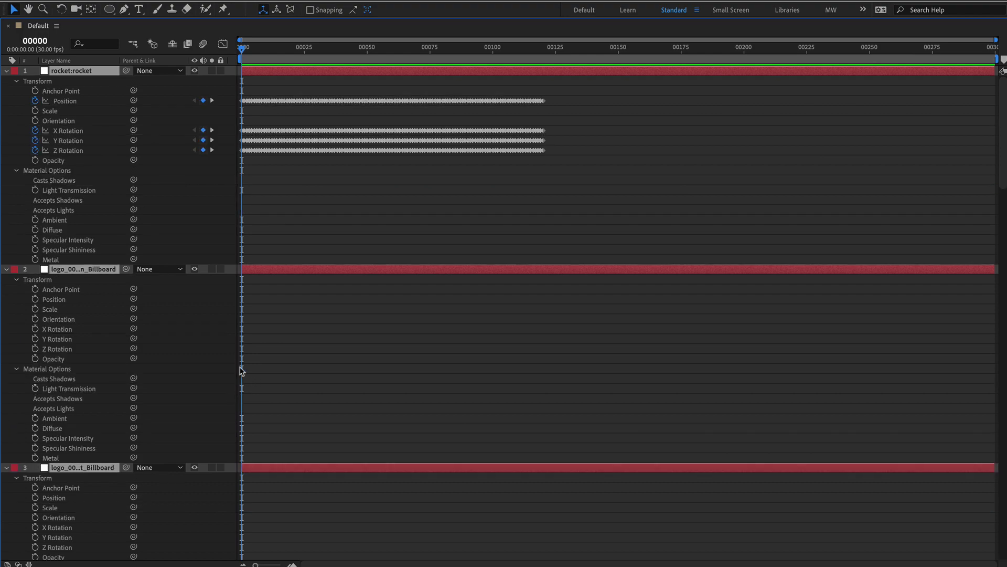
key(ctrl+grave)
key(grave)
click(91, 542)
Step: End the work area at rocket:rocket's last keyframe, frame 120, and trim the composition to that work area
click(100, 425)
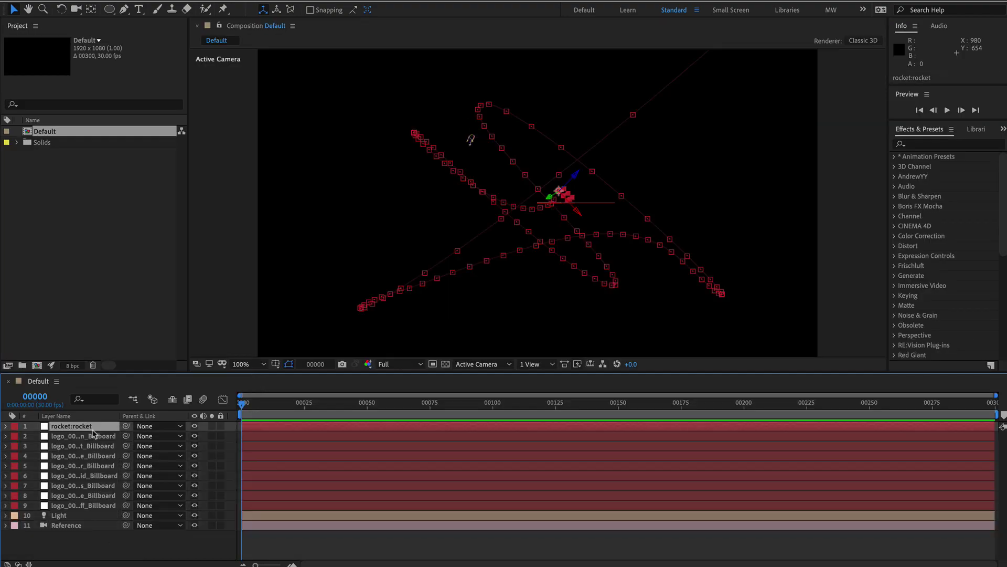
drag(271, 413, 678, 418)
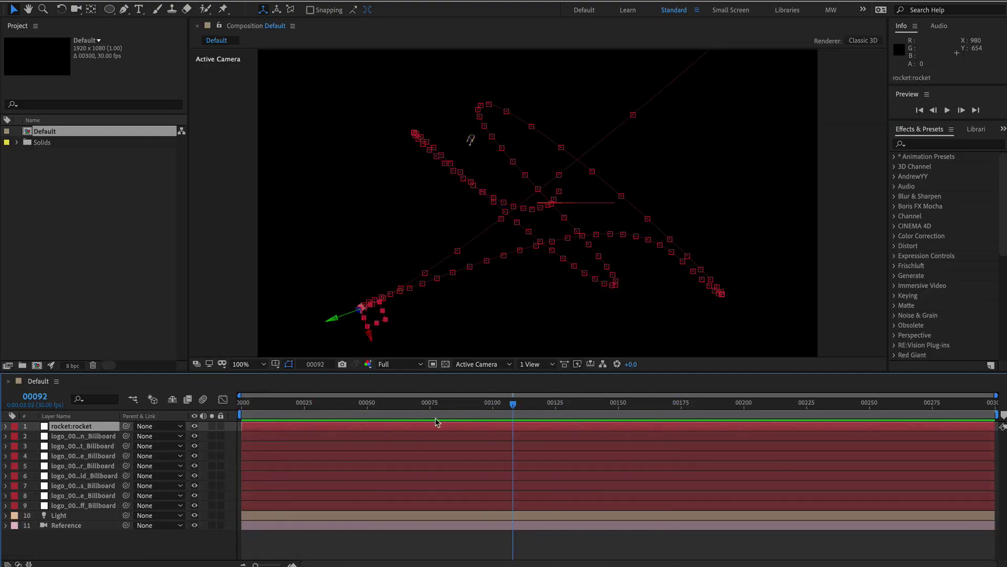
key(u)
drag(520, 405, 544, 409)
key(n)
right_click(522, 415)
click(562, 445)
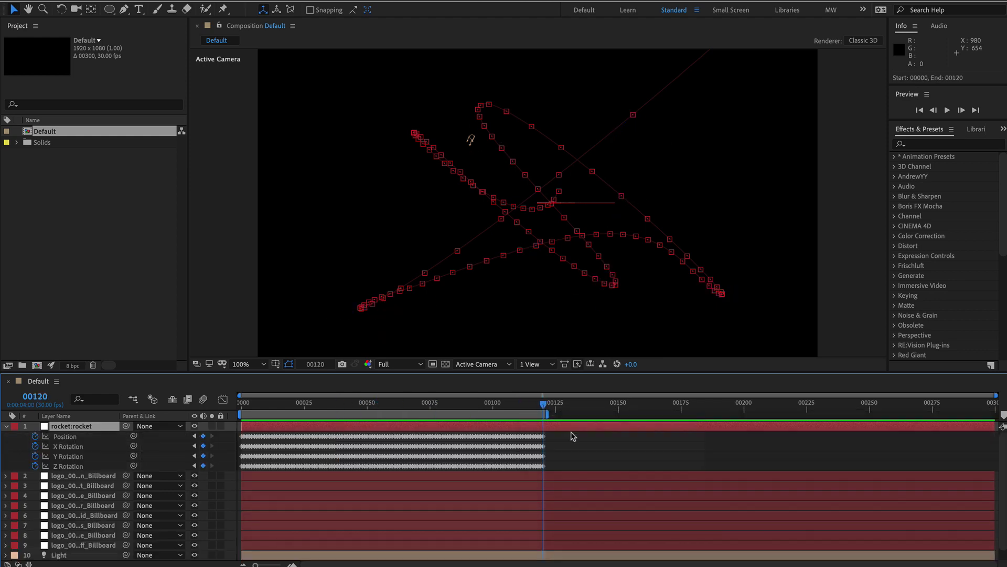
click(7, 426)
Step: Import logoBuild-layers.psd and reference.png from the Images folder using Composition - Retain Layer Sizes
click(115, 290)
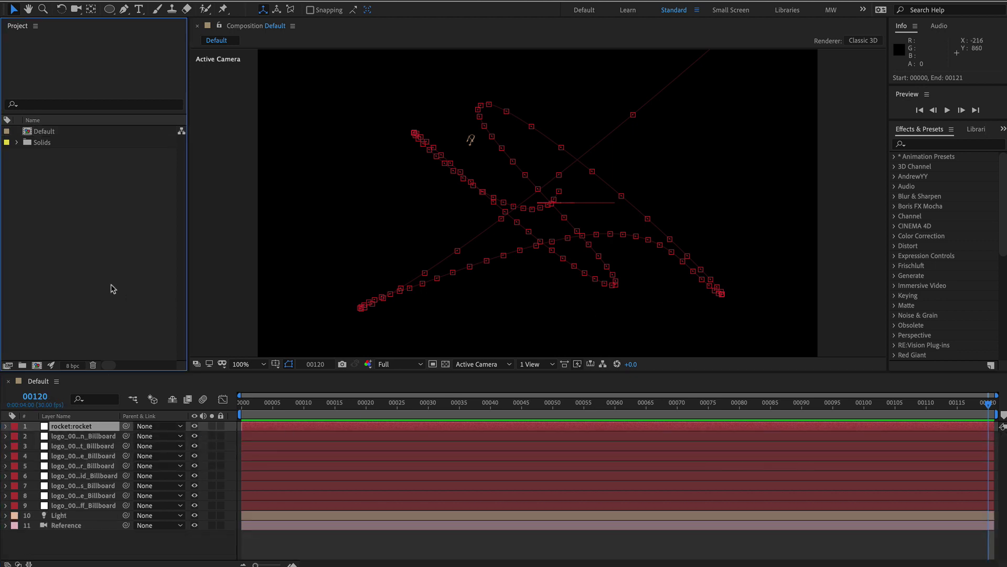
double_click(113, 288)
click(247, 257)
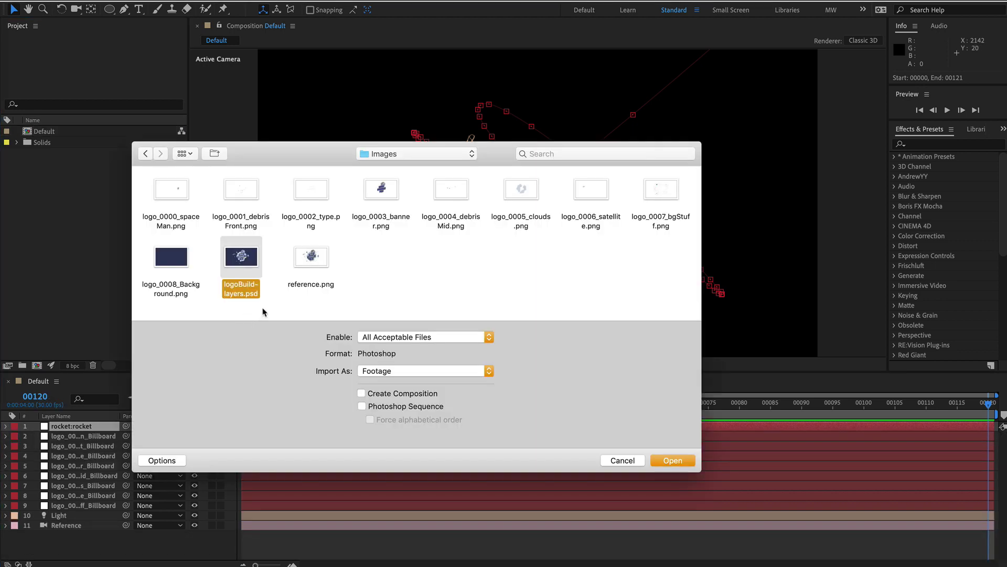
shift+click(311, 257)
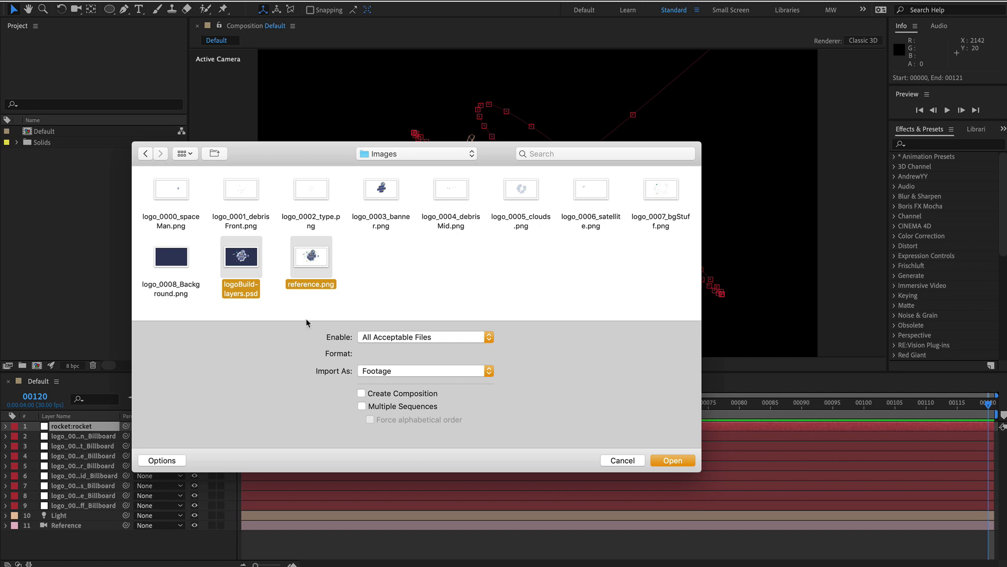
click(427, 370)
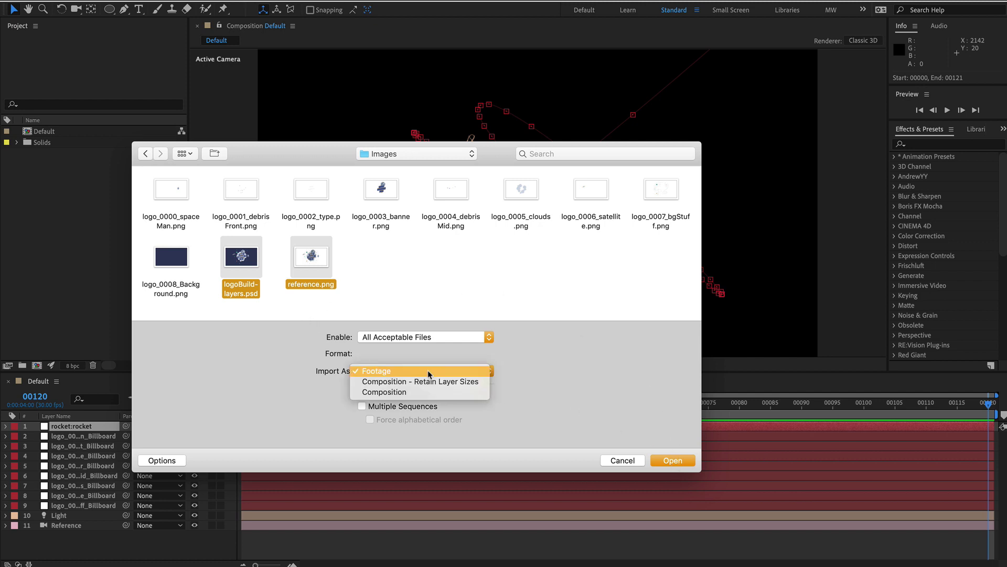
click(483, 382)
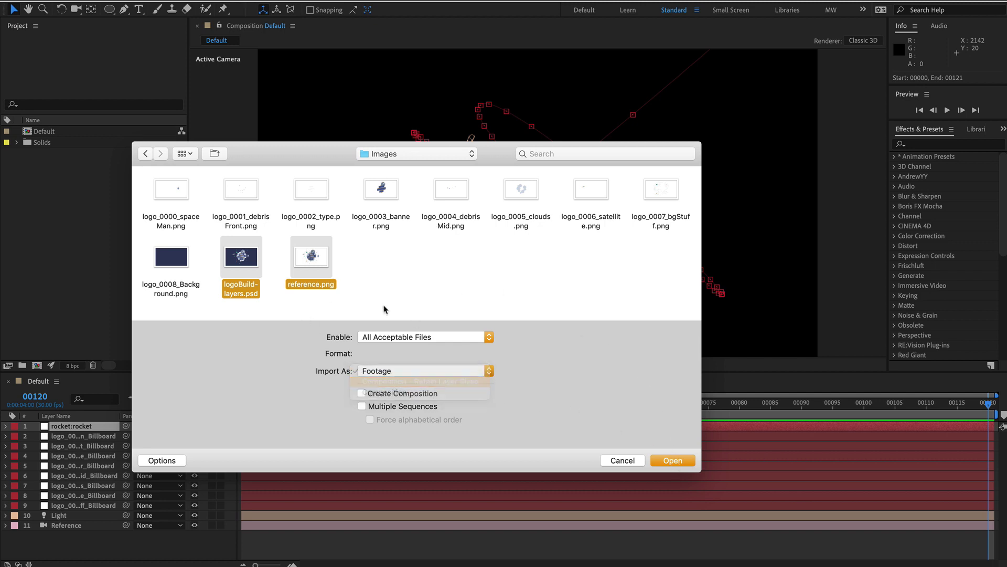
click(672, 460)
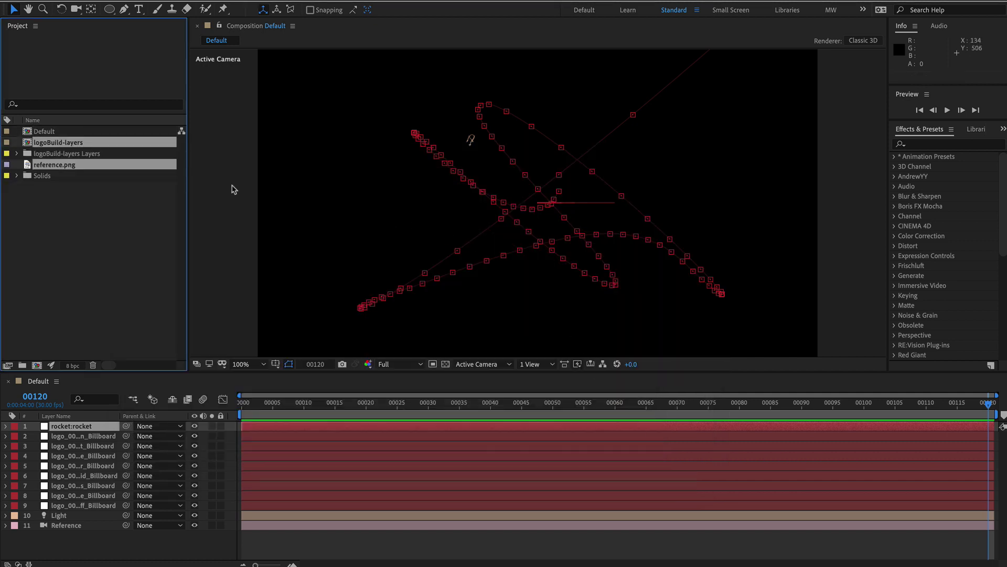
click(60, 211)
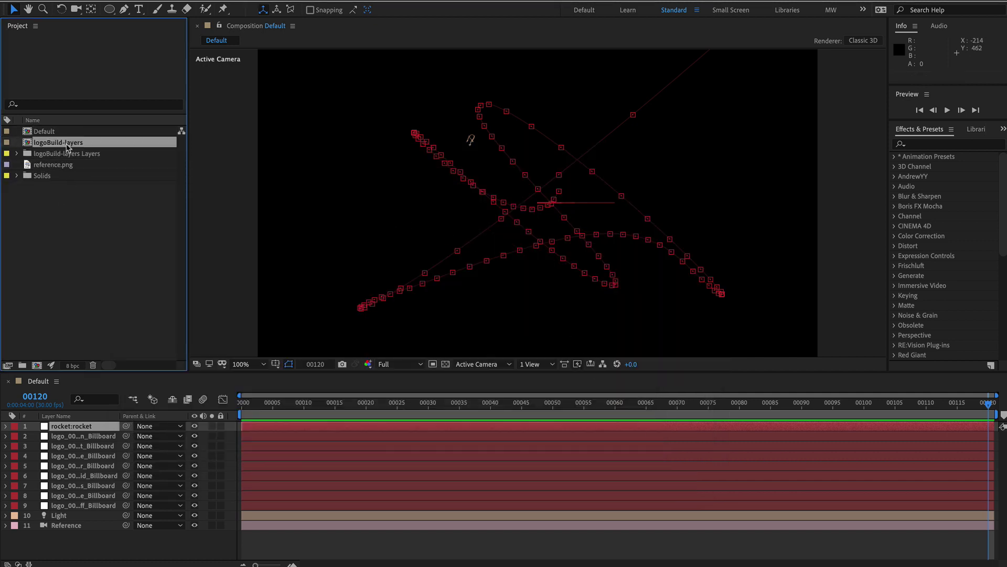
Step: In the logoBuild-layers composition, parent all nine artwork layers to a new null and make all ten layers 3D
double_click(67, 143)
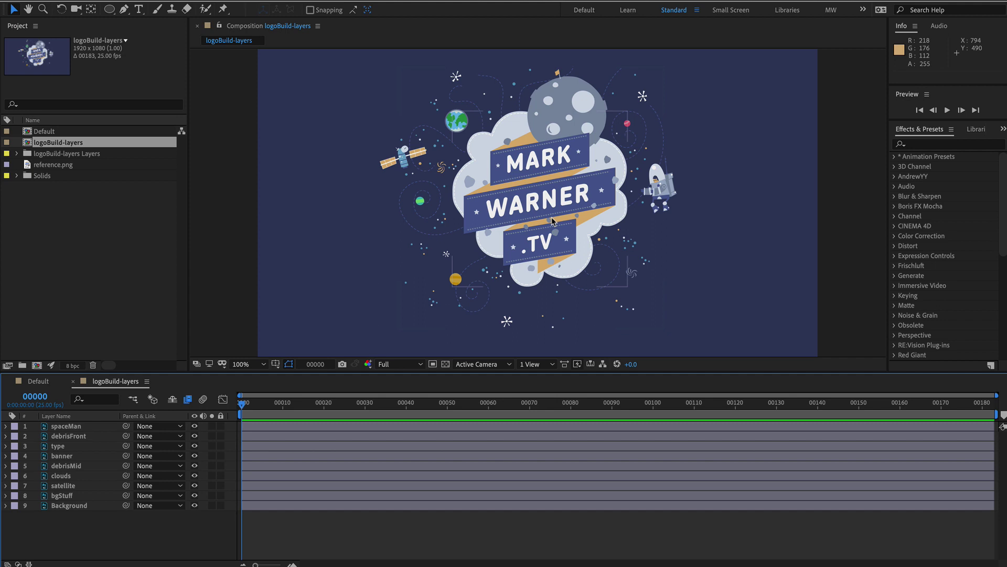
key(ctrl+alt+shift+y)
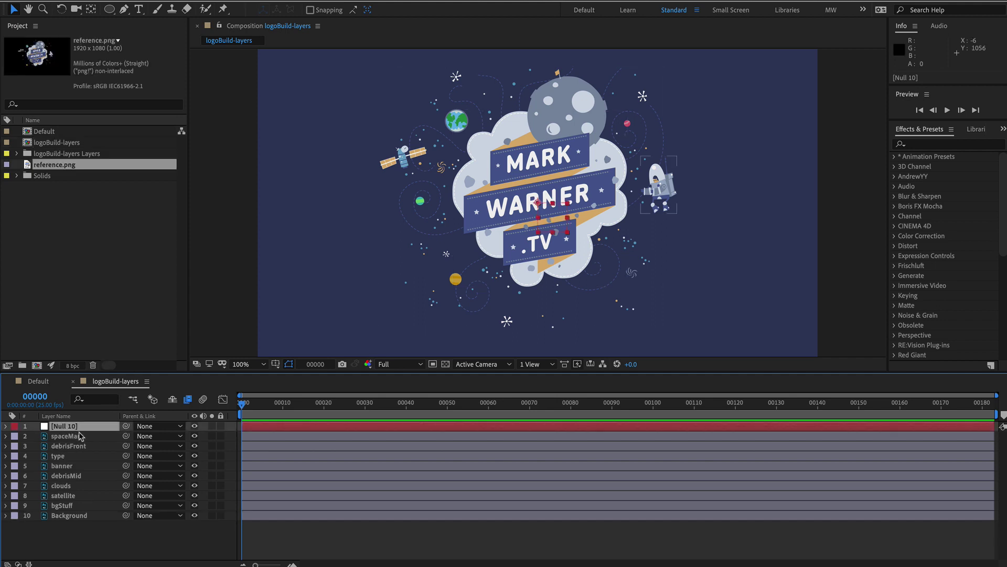
key(F4)
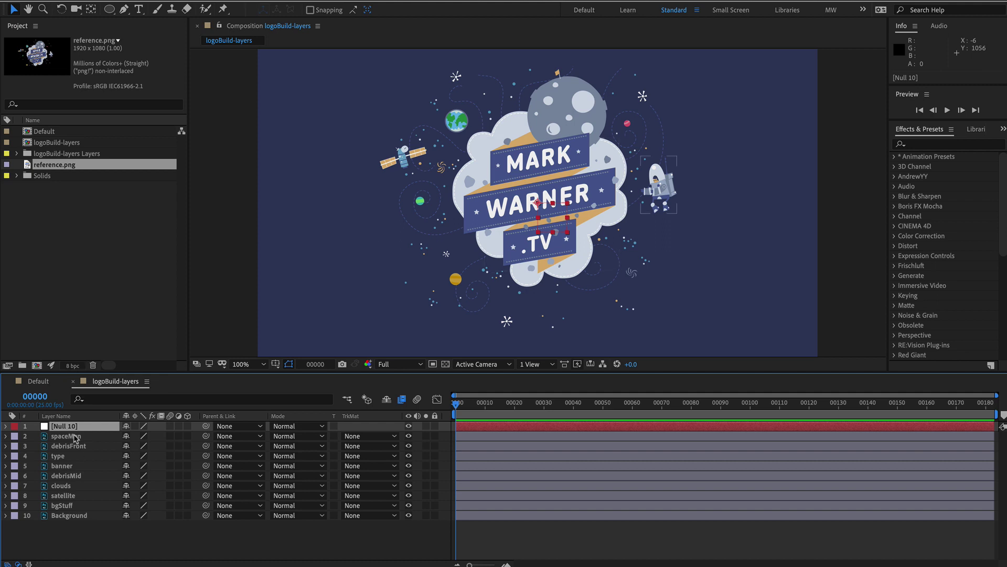
click(75, 436)
shift+click(74, 516)
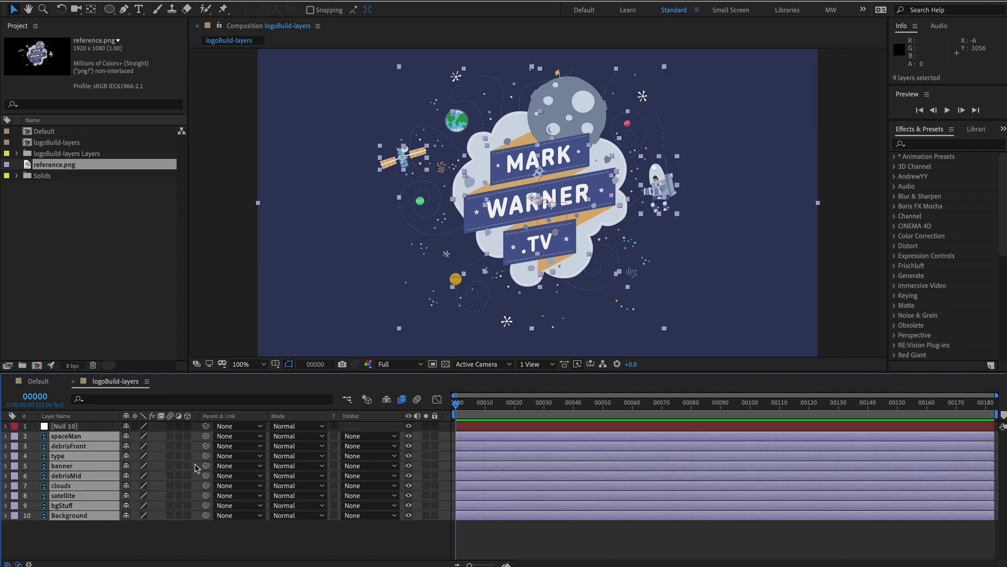
drag(205, 436, 74, 428)
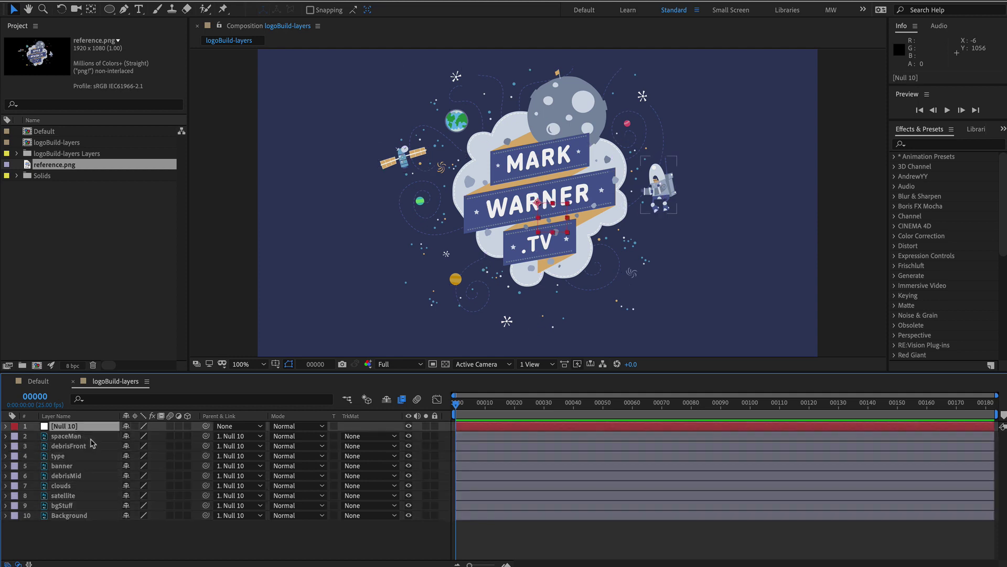
key(ctrl+a)
click(187, 436)
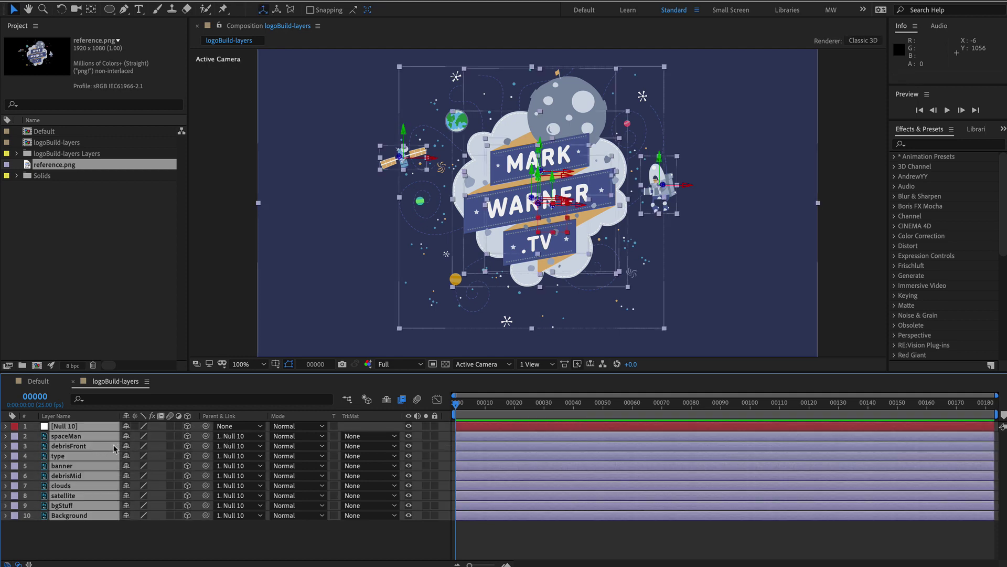
Step: Copy the null and the nine artwork layers into the Default composition and turn on Draft 3D
key(ctrl+c)
click(43, 383)
click(76, 540)
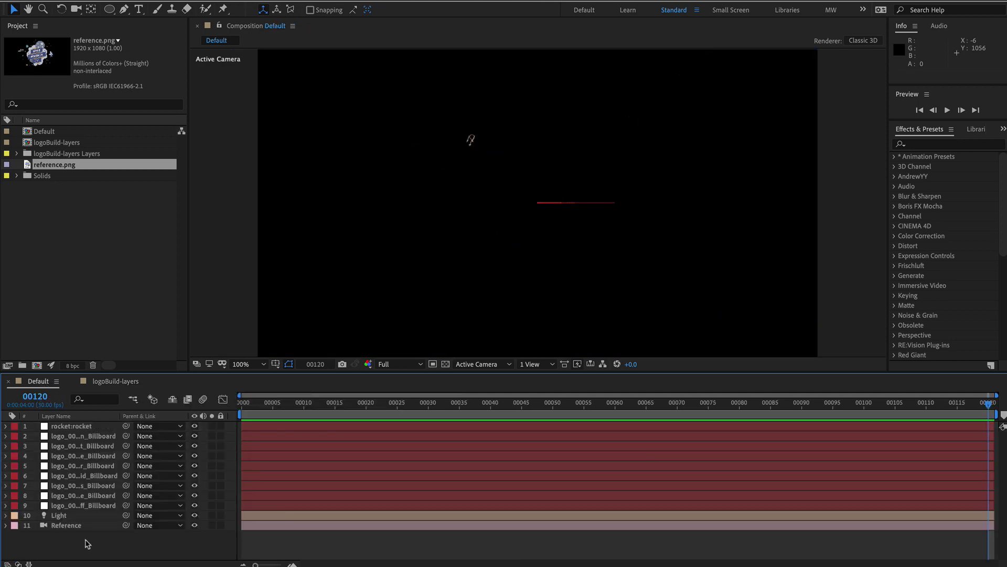
key(ctrl+v)
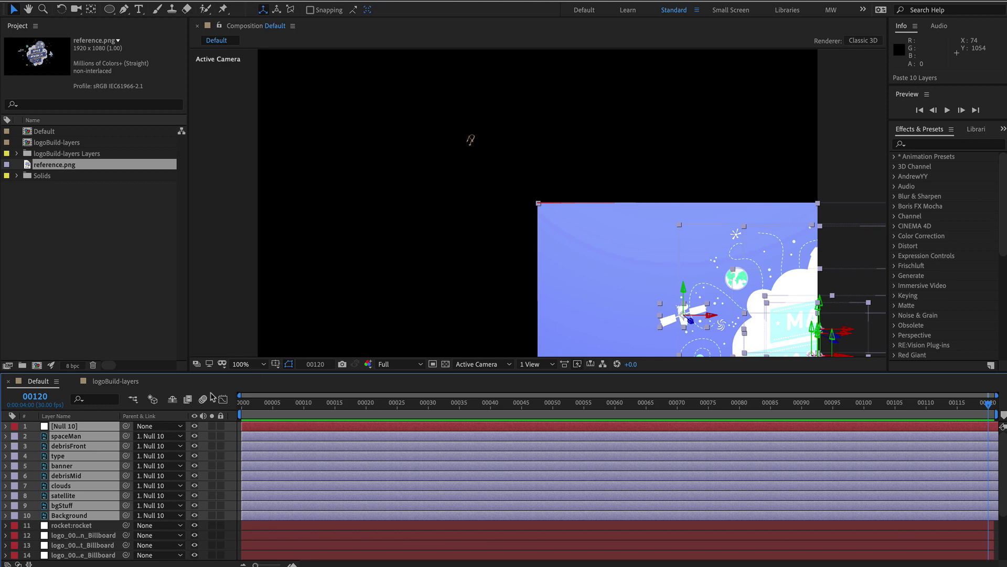
click(153, 400)
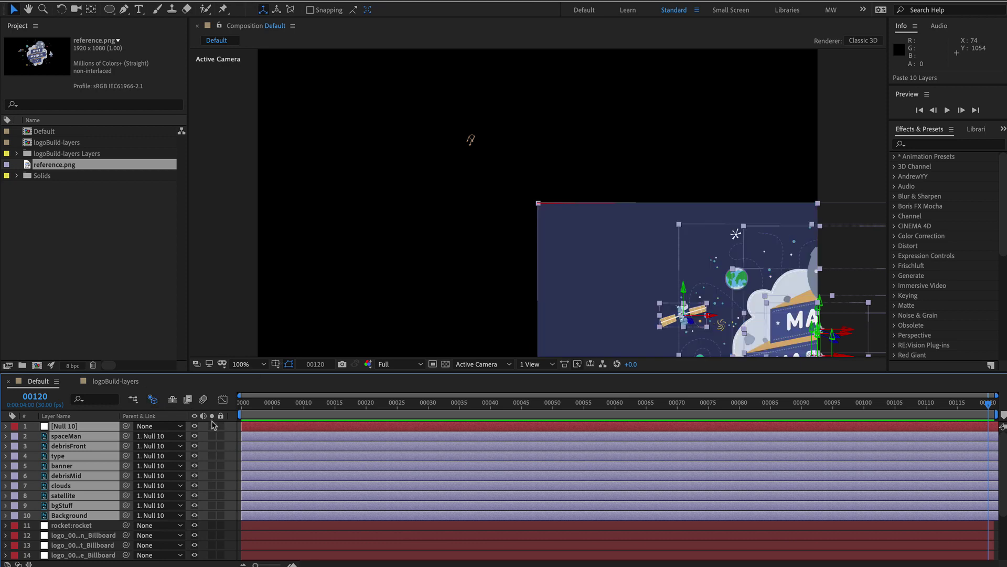
Step: Set the position of the null parenting the artwork layers to 0, 0, 0 in the Default composition
key(ctrl+shift+a)
click(85, 426)
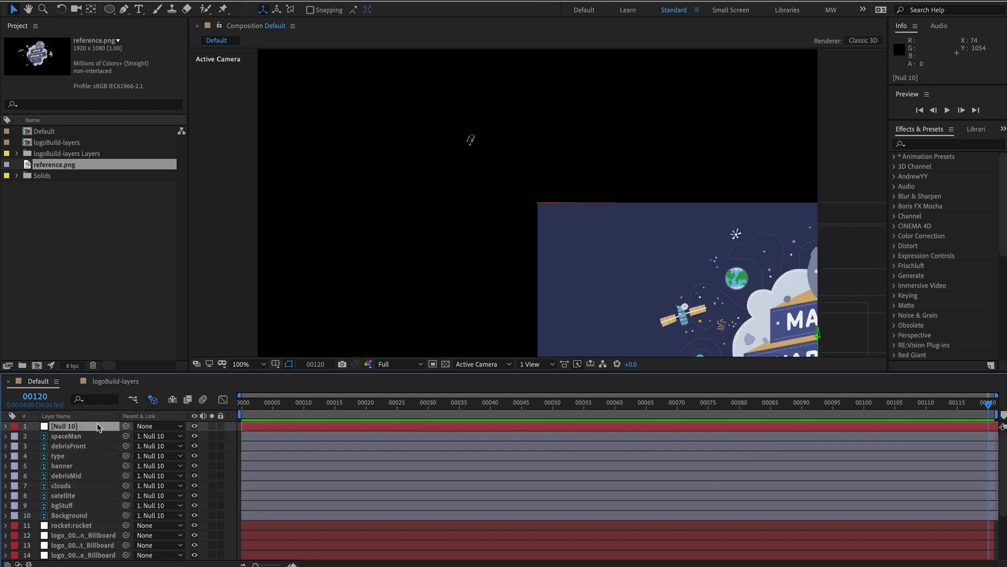
key(p)
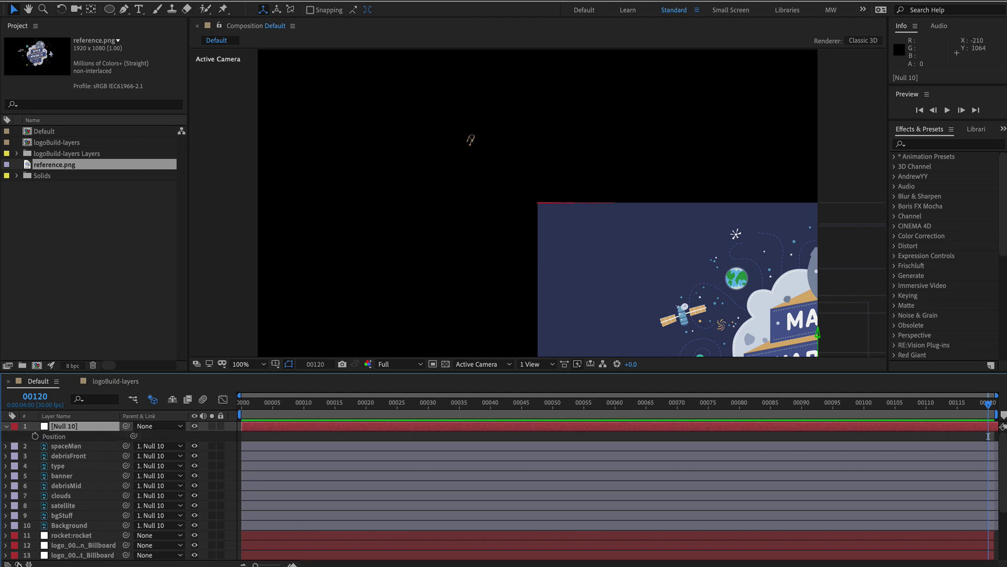
key(F4)
click(132, 435)
text(0)
key(Tab)
text(0)
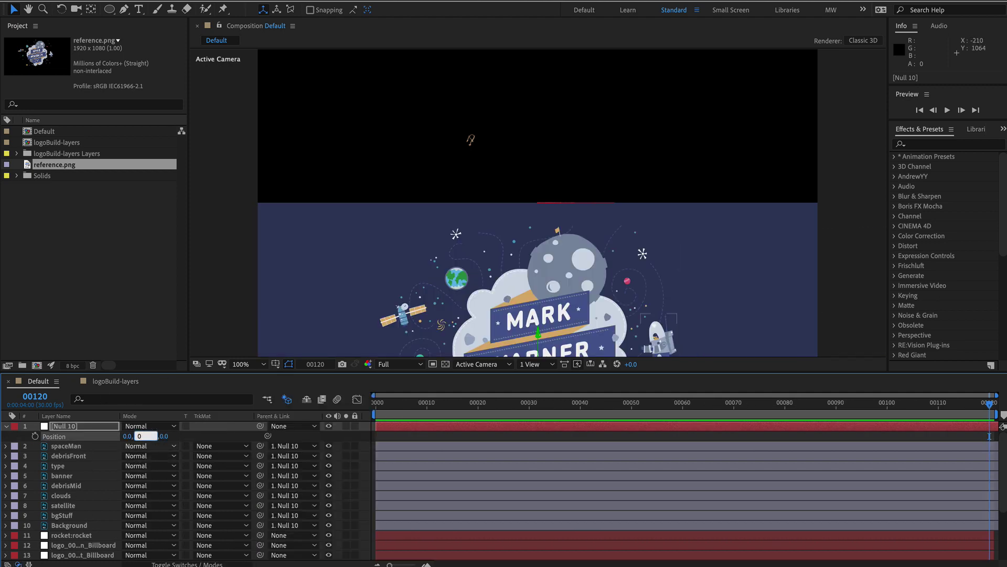
key(Return)
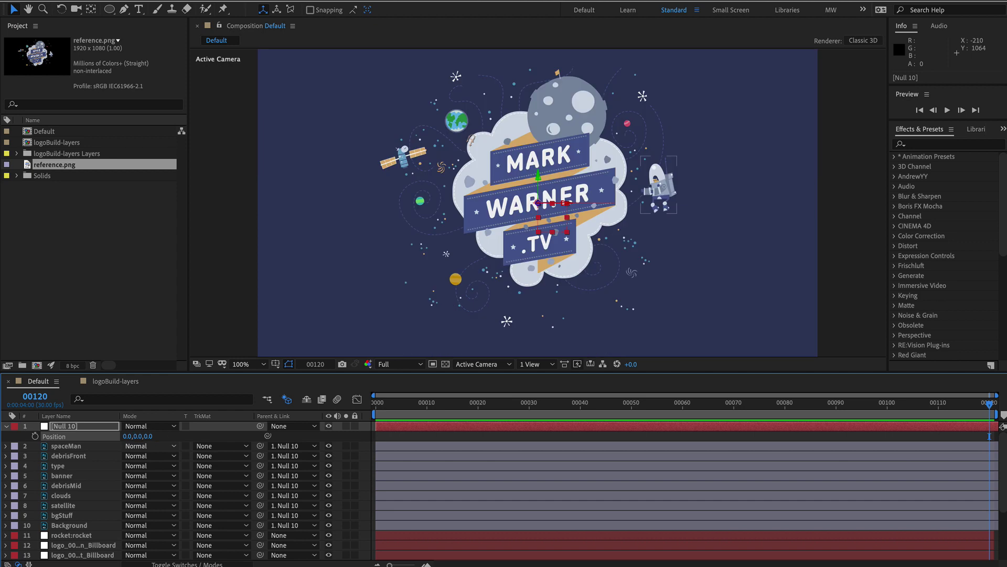
Step: Delete the null that parents the artwork layers from the Default composition
click(7, 429)
click(76, 427)
key(Delete)
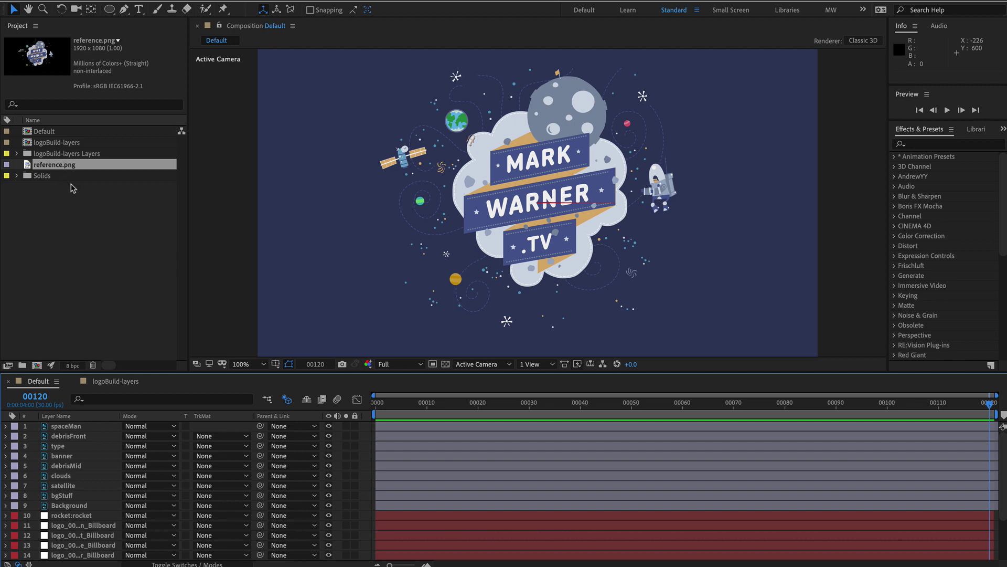
Step: Add reference.png as the top layer of the Default composition, compare it with the artwork, start it at frame 0 and hide it
key(ctrl+slash)
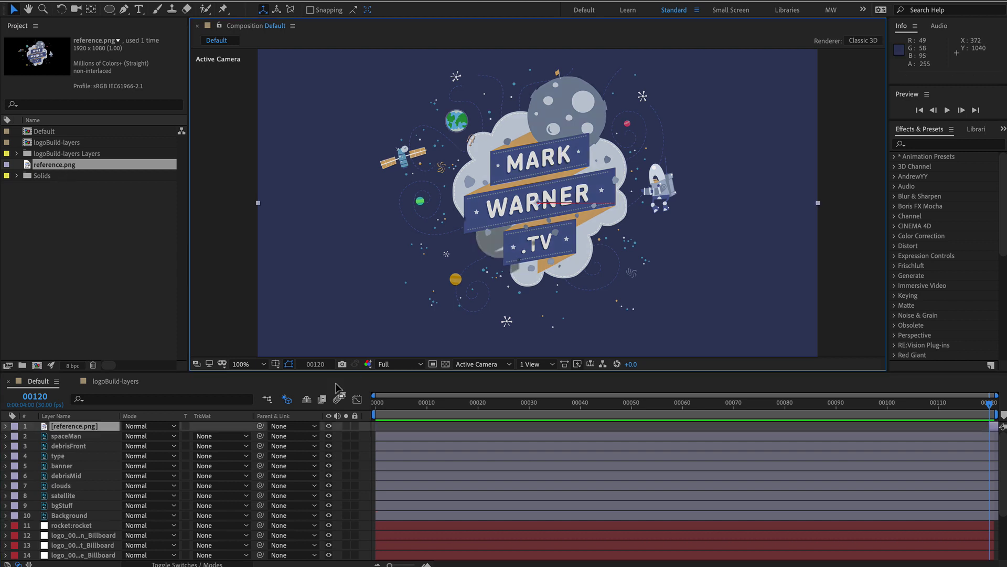
click(329, 426)
click(329, 426)
key(alt+Home)
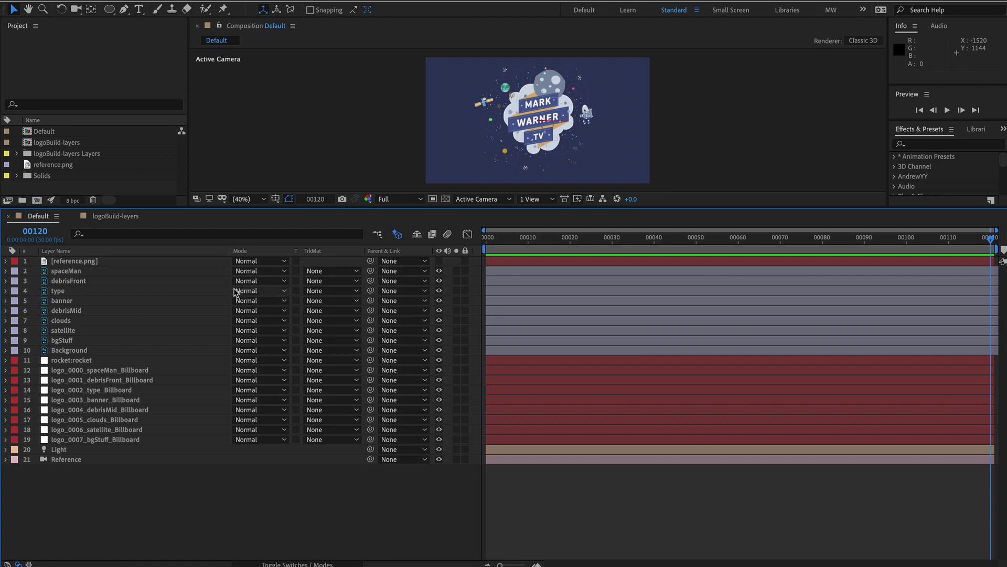
Step: Set the Z position of all eight logo billboard nulls to 0
click(100, 371)
shift+click(113, 439)
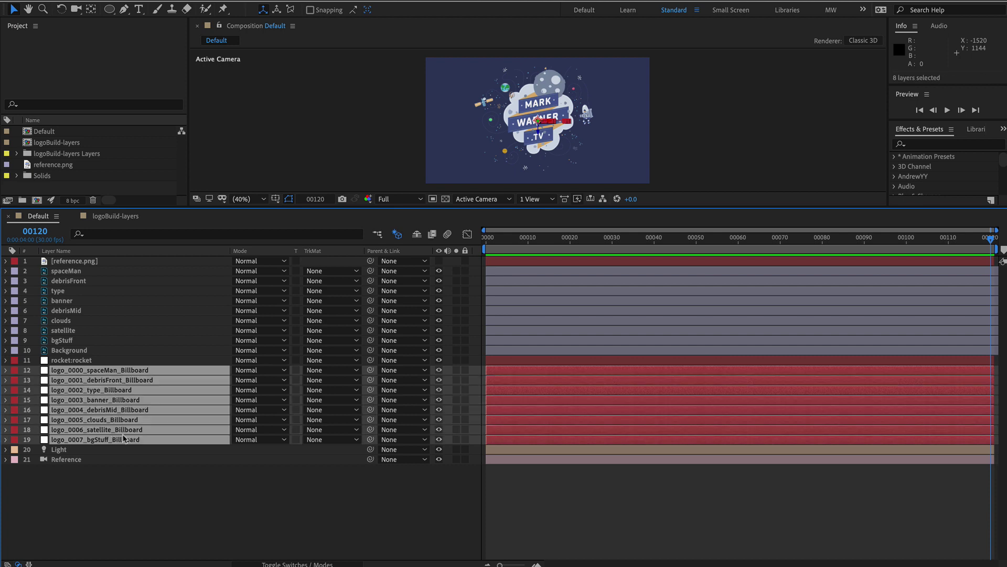
key(p)
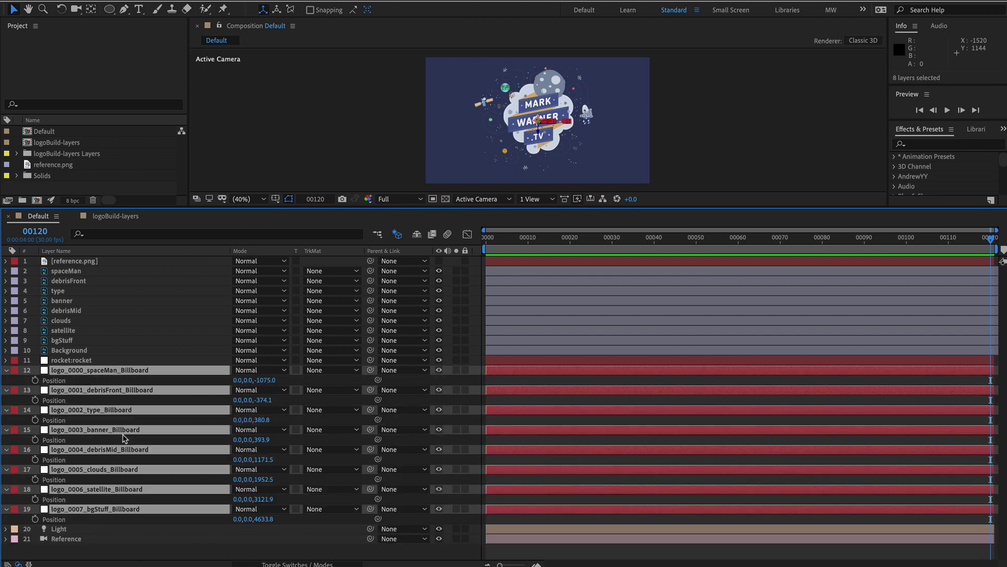
click(283, 380)
text(0)
key(Return)
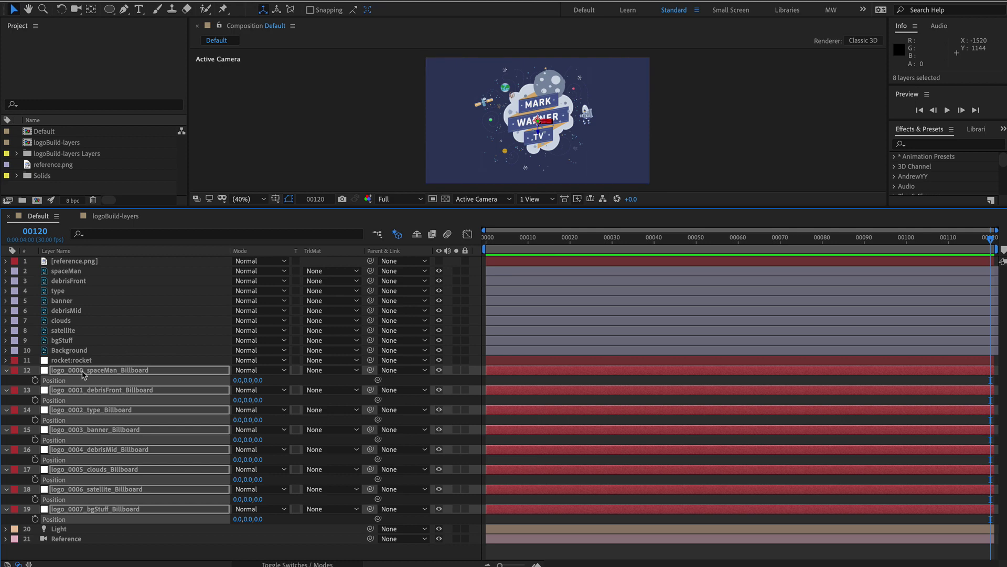
Step: Parent each of the eight artwork layers, from spaceMan through bgStuff, to its matching logo billboard null
click(67, 552)
click(77, 272)
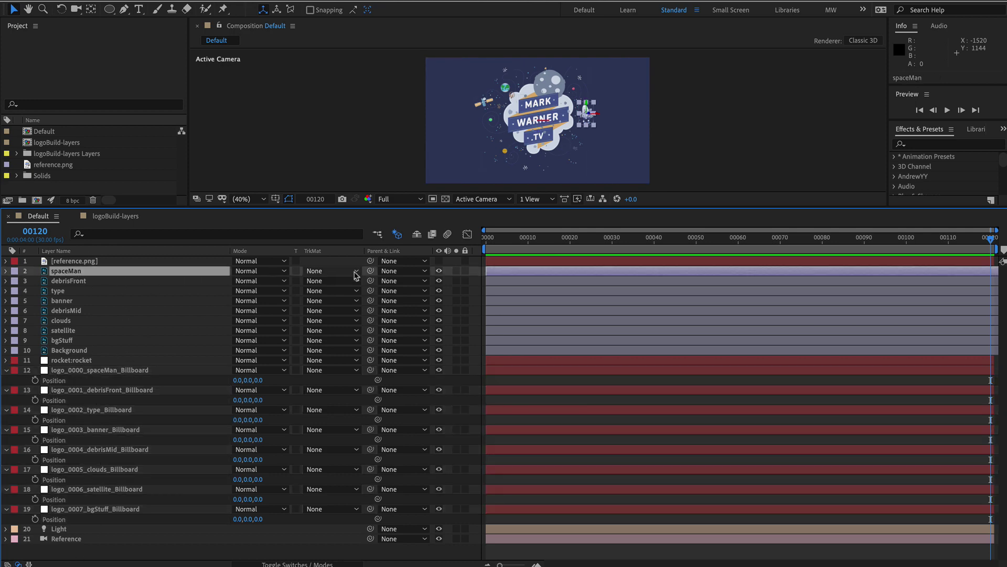
key(F4)
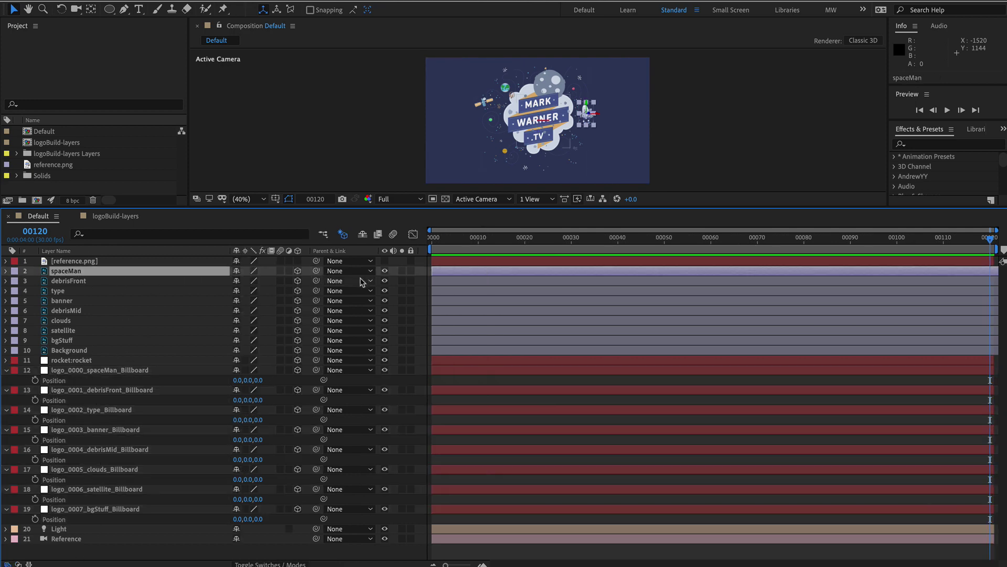
drag(316, 270, 112, 371)
drag(316, 281, 112, 410)
drag(315, 300, 125, 450)
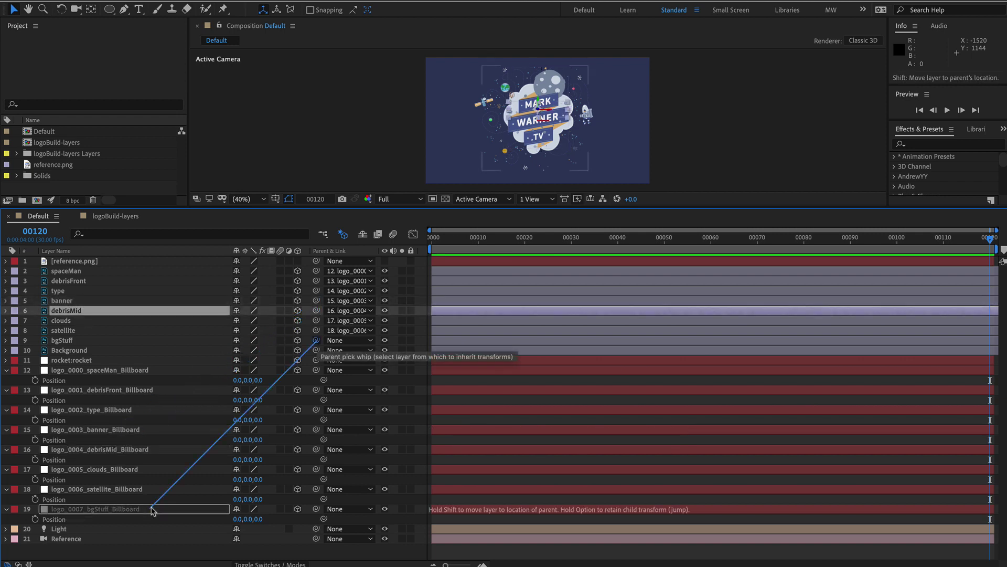
drag(153, 510, 152, 510)
Step: Move the Background layer to the end of the layer stack as a locked 2D layer
click(72, 351)
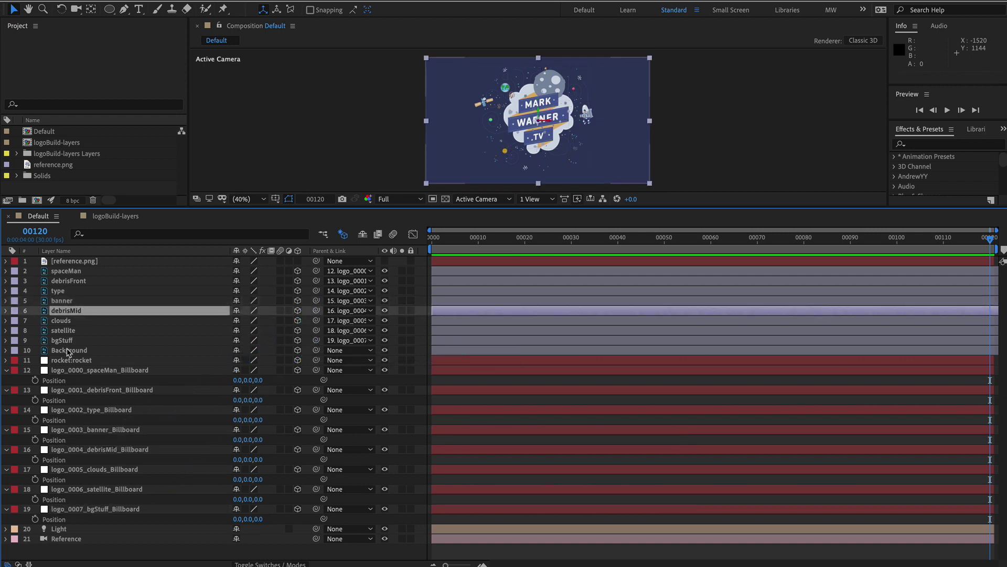
drag(71, 352, 99, 556)
click(296, 538)
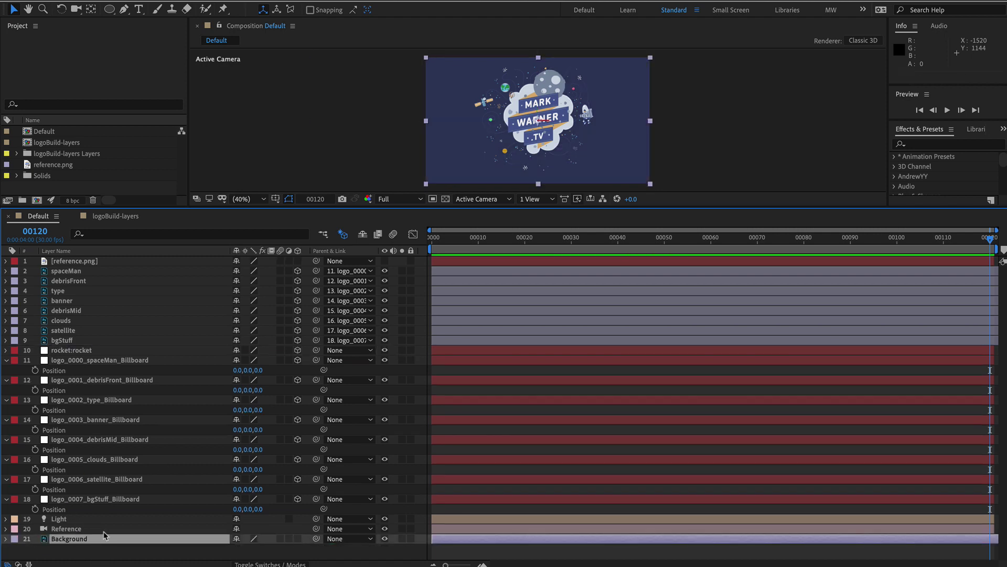
click(411, 539)
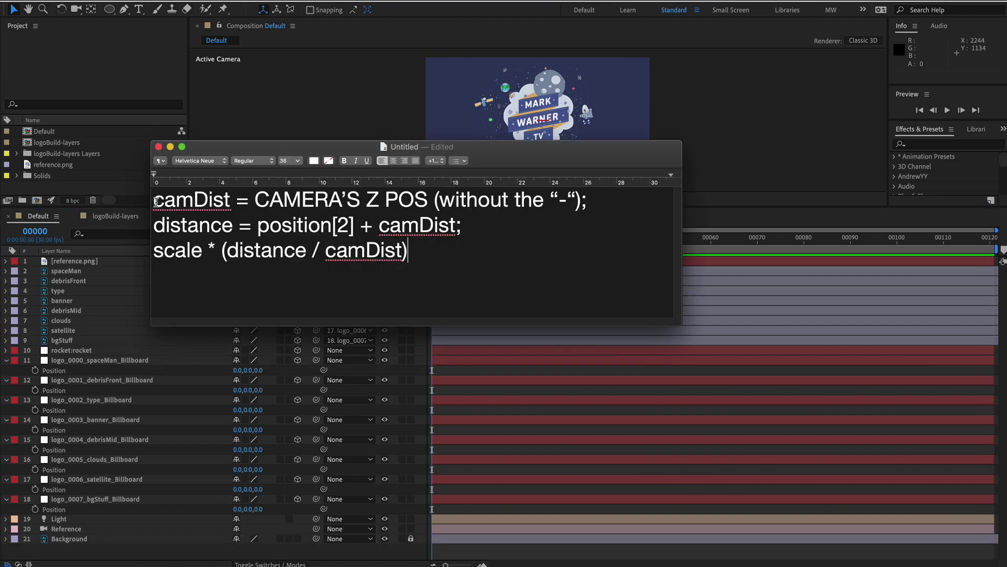
Step: Copy the three-line camDist scale expression from the text document and show the Reference camera's Position in After Effects
drag(418, 254, 157, 201)
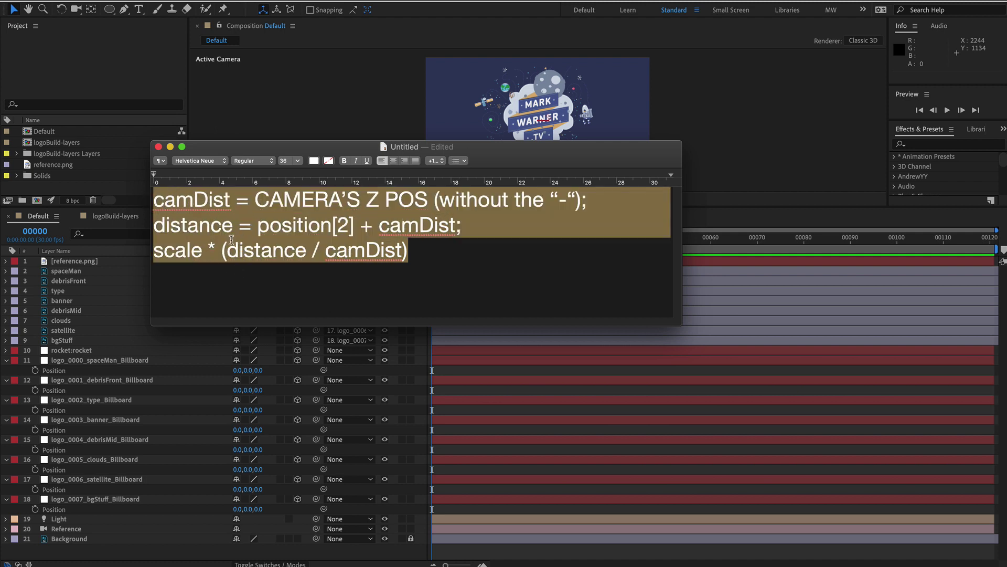
click(250, 129)
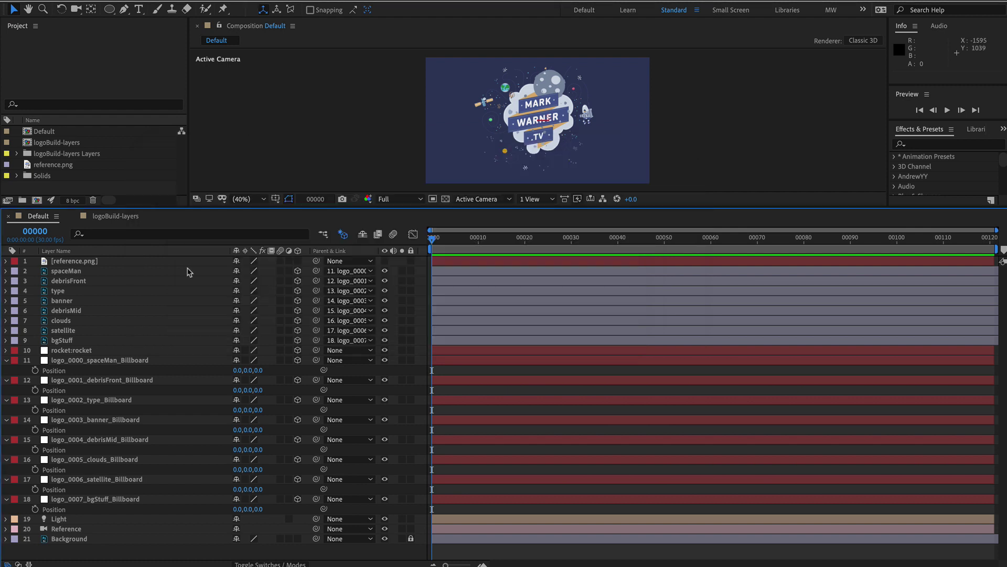
click(72, 530)
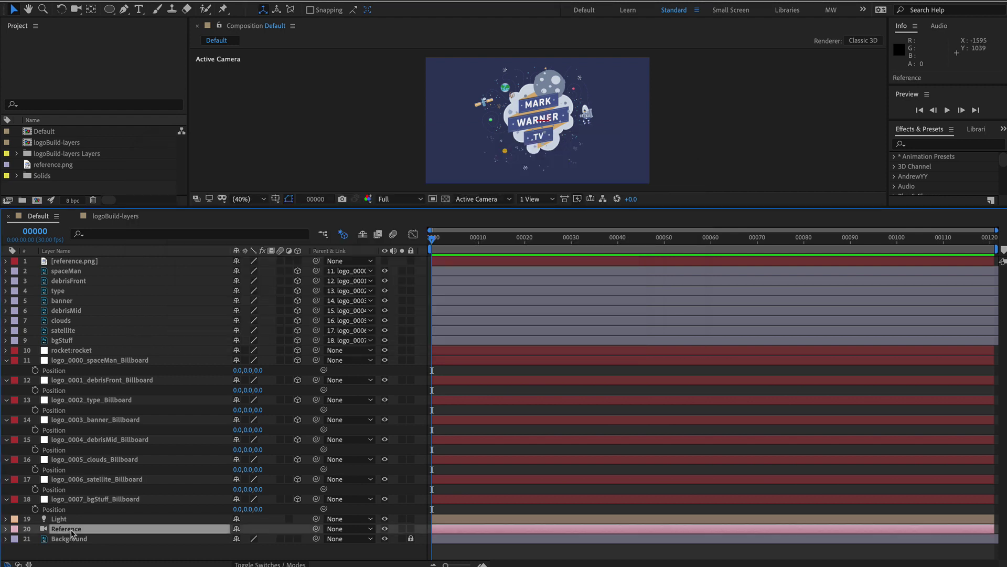
key(p)
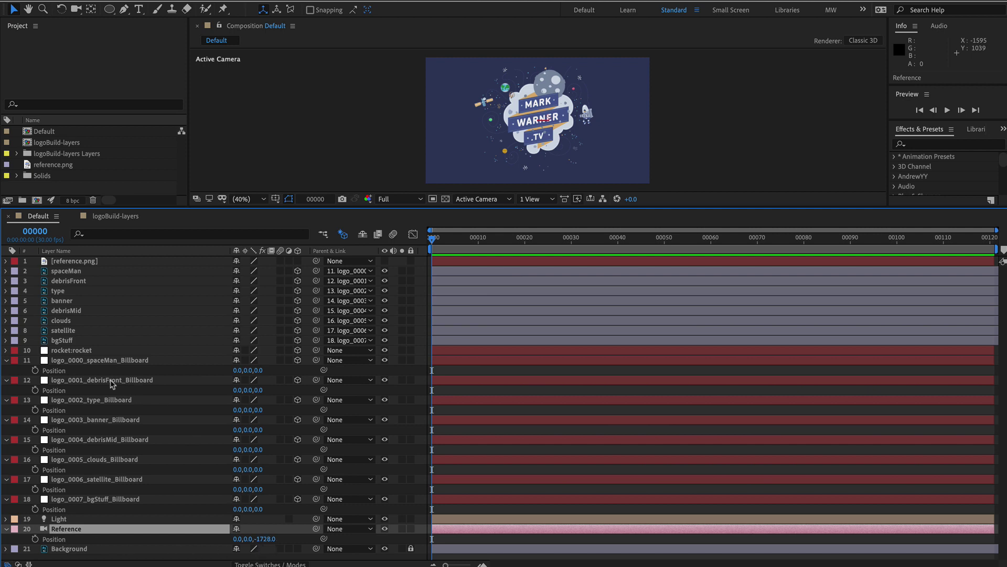
Step: Show Scale for the eight logo billboard nulls and add the camDist expression to the spaceMan billboard null's Scale
click(91, 361)
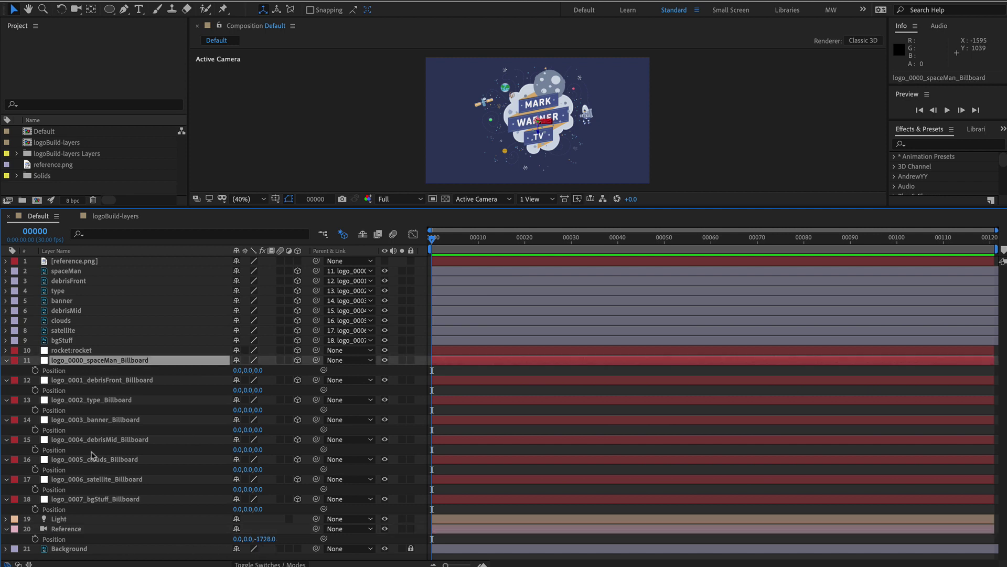
shift+click(76, 500)
key(s)
alt+click(35, 370)
text(camDist = CAMERA’S Z POS (without the "-"); distance = position[2] + camDist; scale * (distance / camDist);)
scroll(505, 384, up, 1)
scroll(314, 515, down, 1)
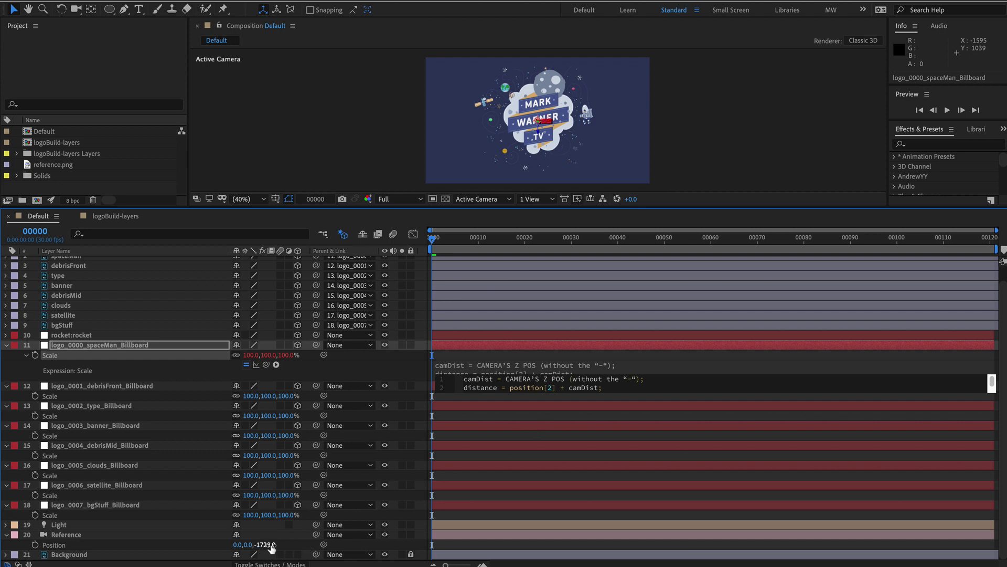
Step: Set camDist to 1728 in the spaceMan billboard null's Scale expression and apply it
click(604, 385)
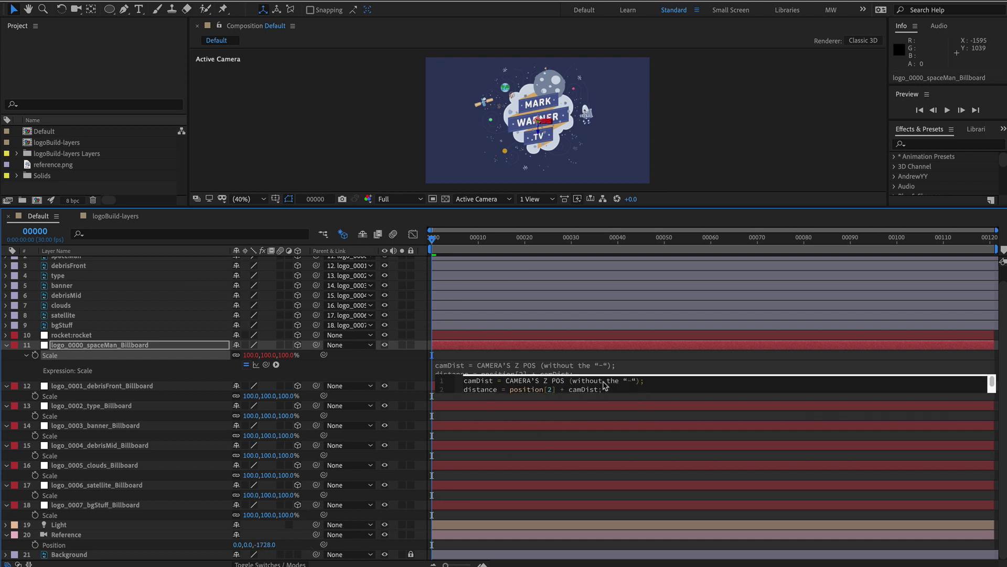
drag(507, 379, 638, 378)
text(1728;)
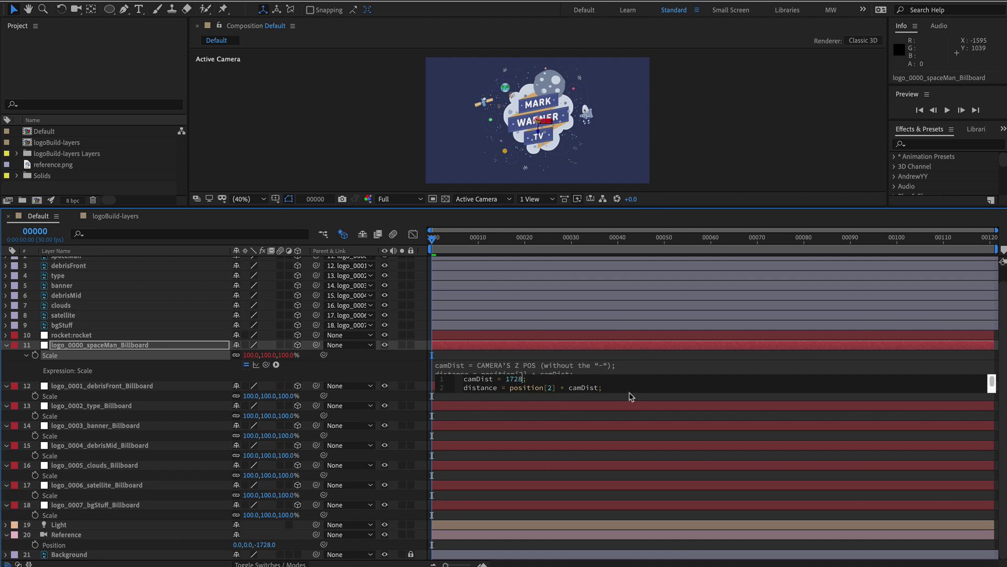
click(631, 396)
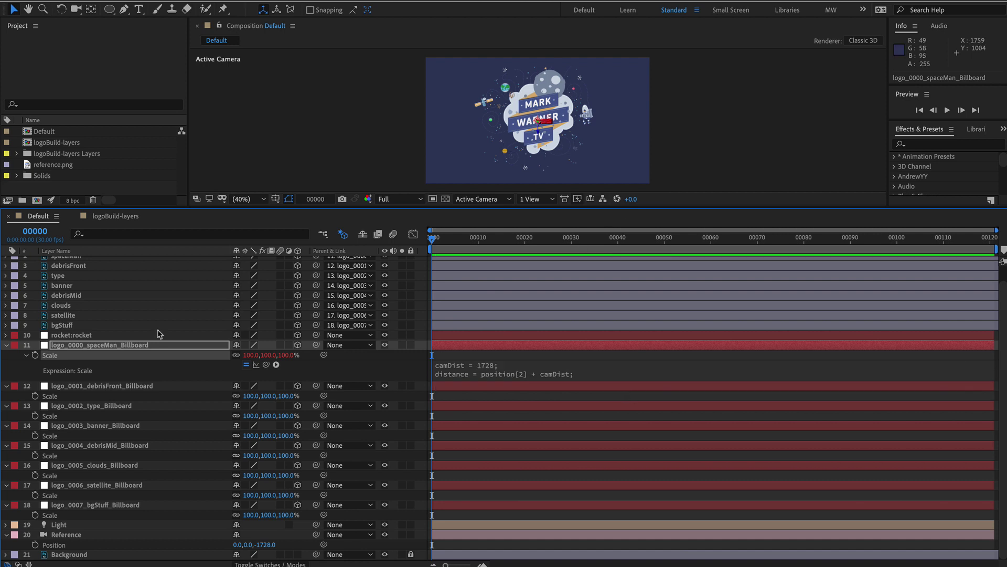
Step: Copy only the Scale expression from the spaceMan billboard null to the other seven logo billboard nulls, and collapse their properties
right_click(59, 359)
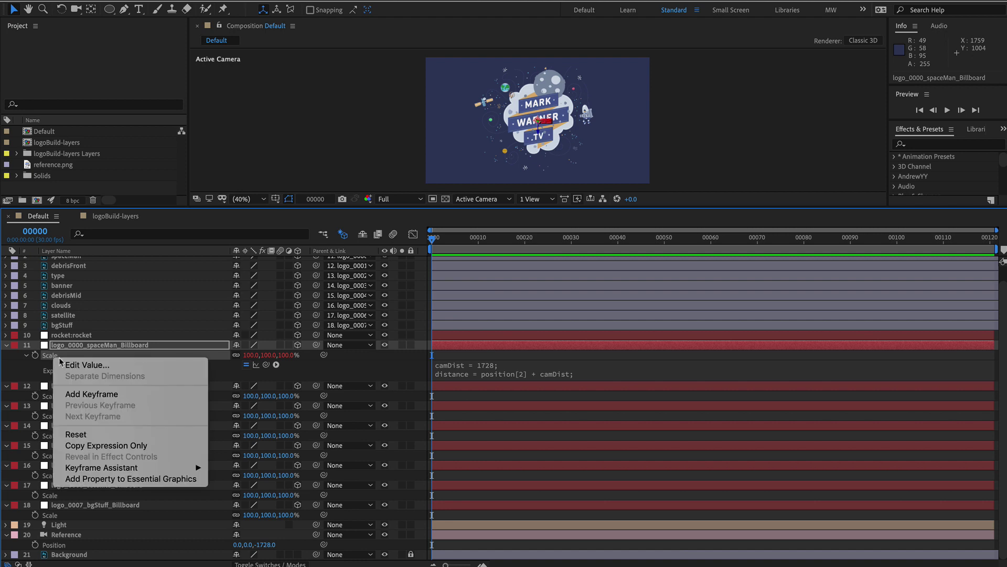
click(101, 446)
key(u)
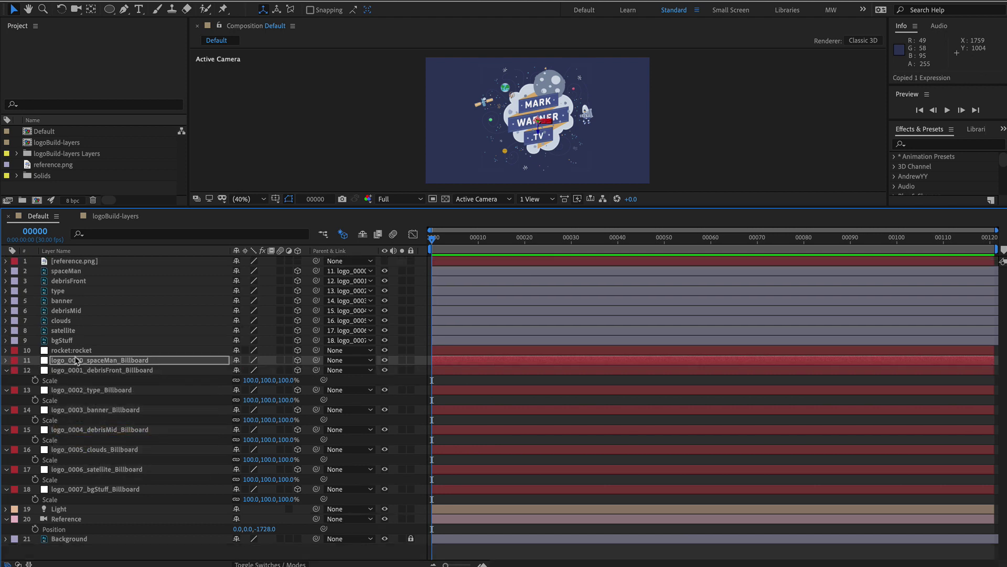
click(74, 370)
shift+click(69, 489)
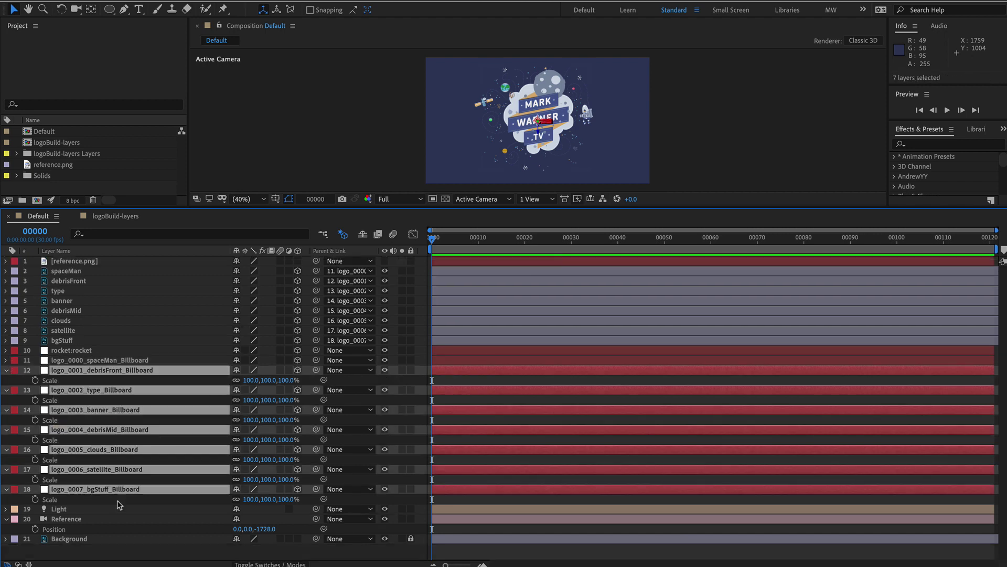
key(ctrl+v)
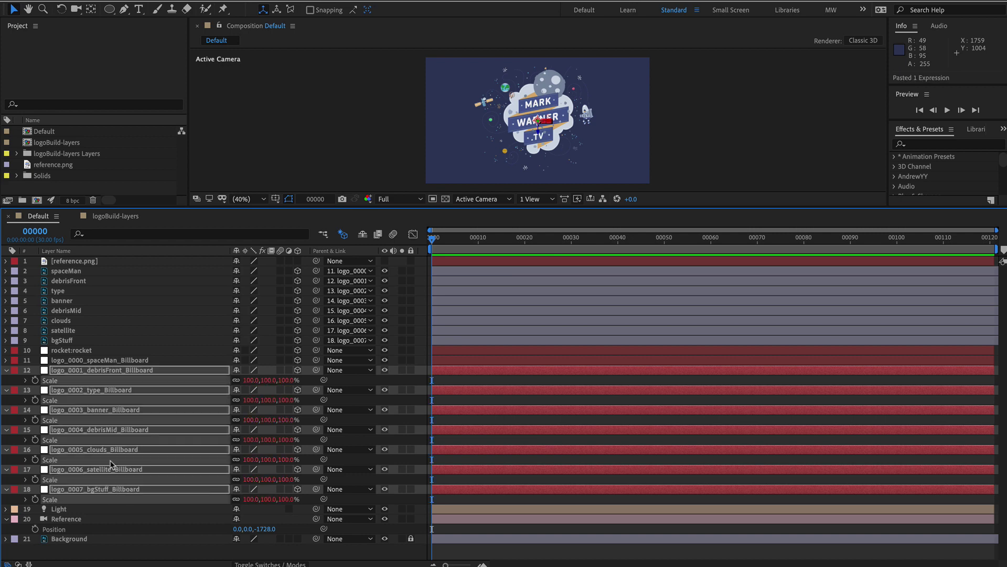
click(6, 370)
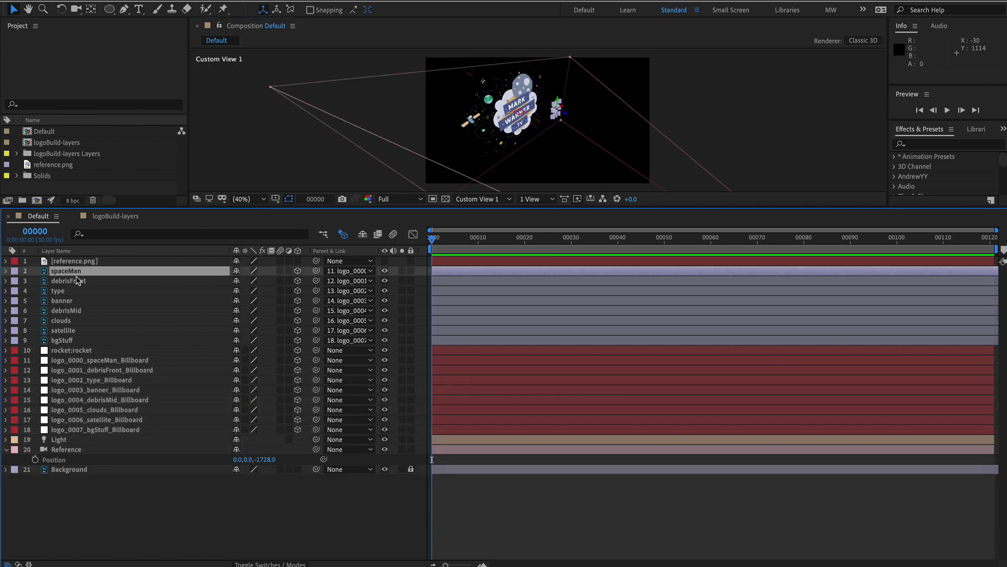
Step: Lock the eight artwork layers and pick the type billboard null in the enlarged Custom View 1
shift+click(74, 339)
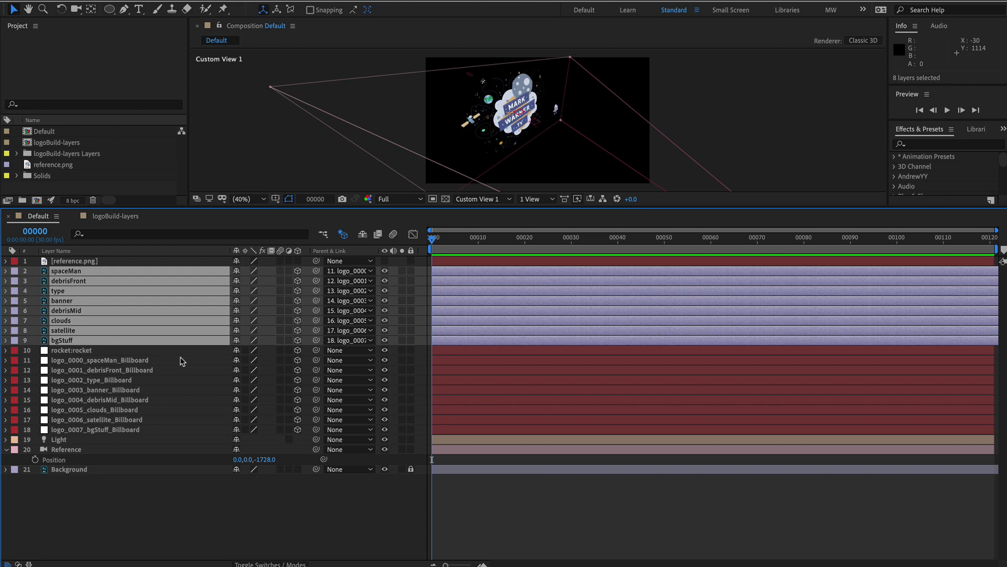
key(F2)
key(grave)
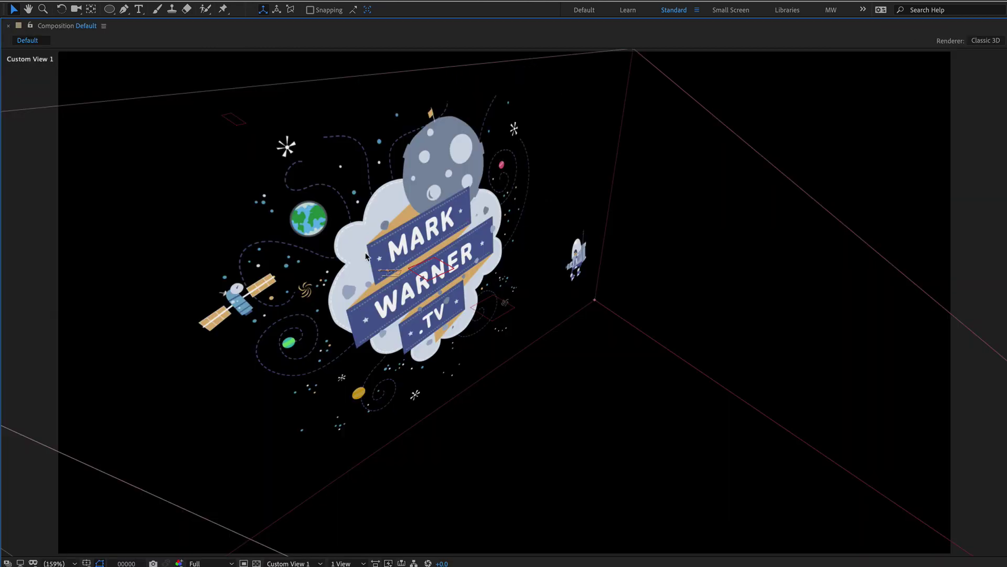
click(428, 280)
drag(462, 301, 496, 331)
key(grave)
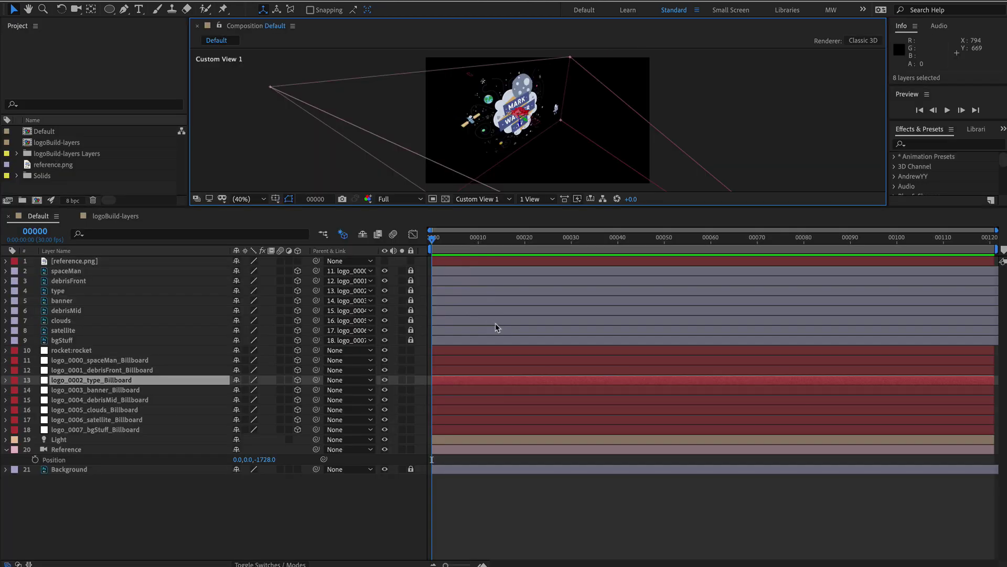
Step: Switch to LightWave, select all eight logo billboards from spaceMan to bgStuff and send them to After Effects
key(super+Tab)
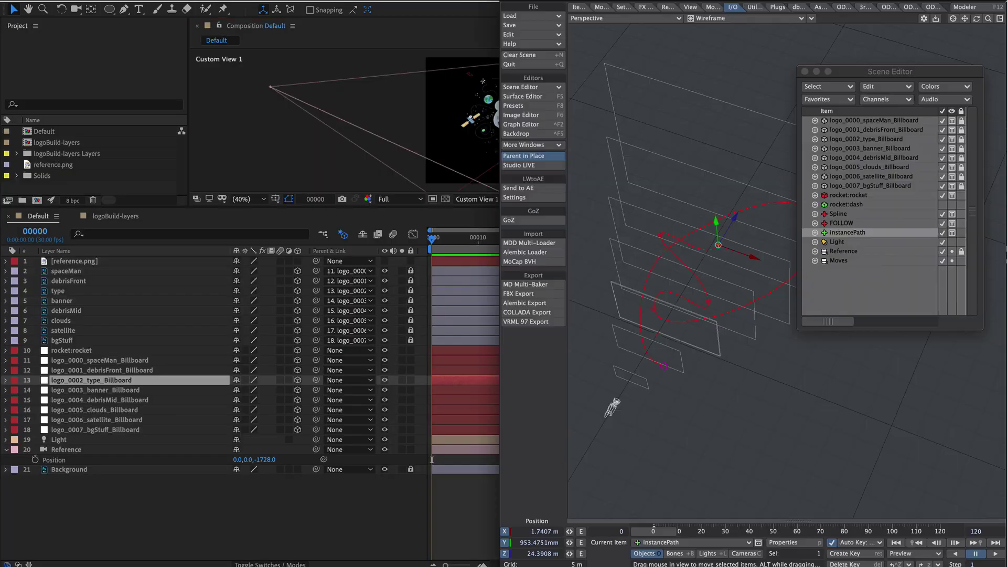
click(869, 122)
shift+click(907, 186)
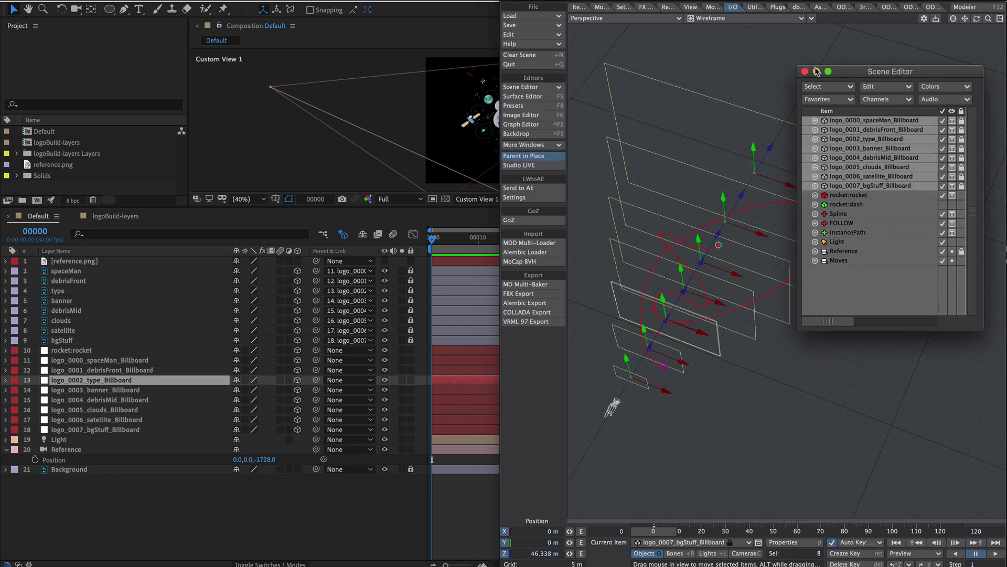
click(538, 189)
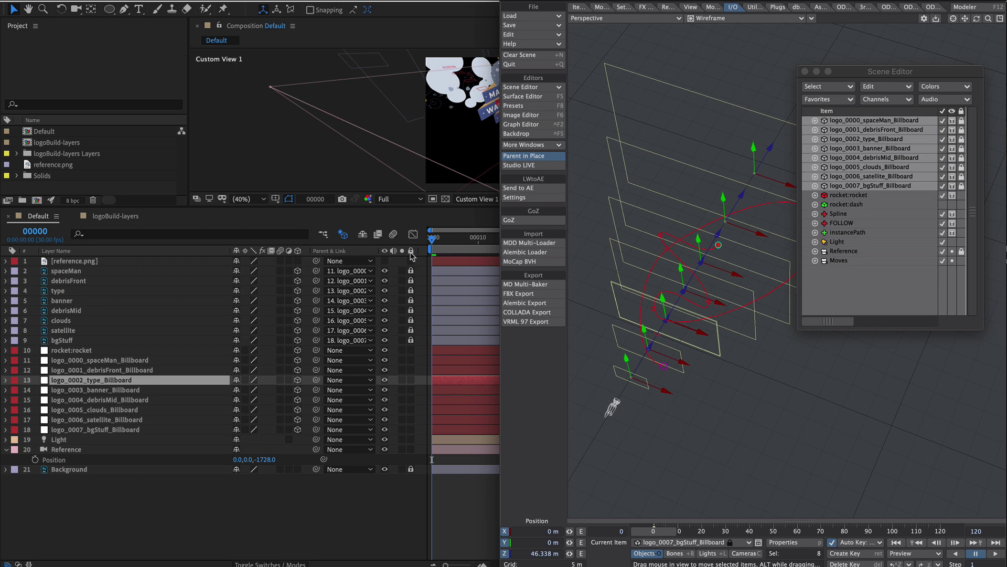
Step: Compare the artwork with reference.png through the active camera by showing and hiding the reference layer
click(167, 514)
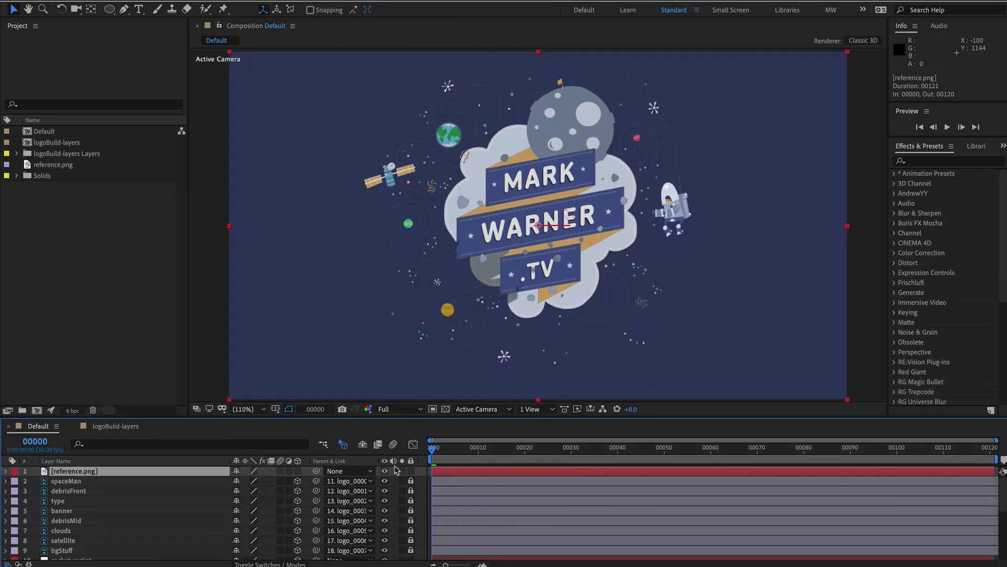
click(385, 471)
click(385, 471)
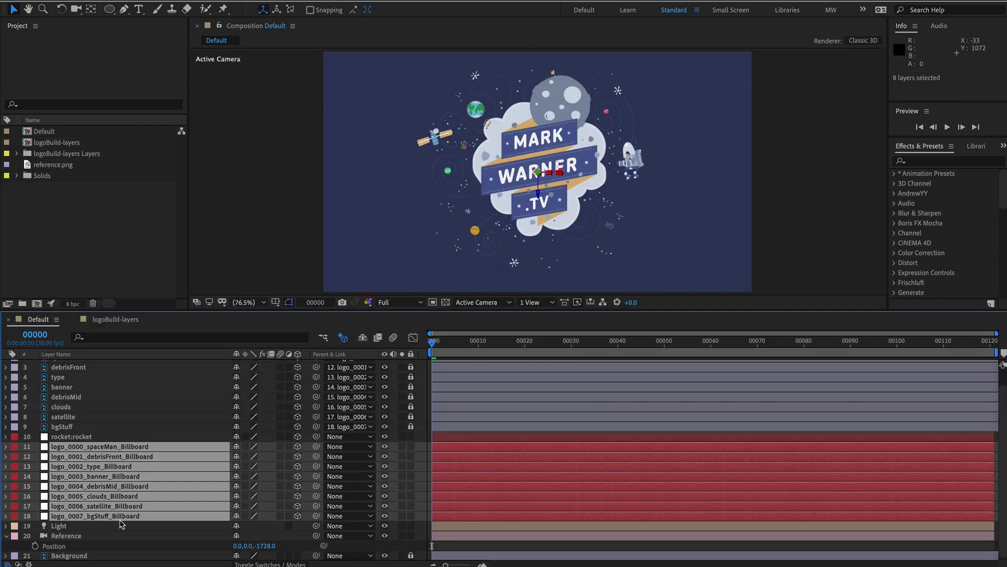
Step: Remove the transform keyframes from the eight logo billboard nulls and collapse their properties
key(u)
click(35, 456)
click(35, 466)
click(35, 476)
click(35, 487)
click(6, 446)
click(119, 428)
Step: Use a two-view layout to move the spaceMan billboard null along Z to about -491
click(133, 446)
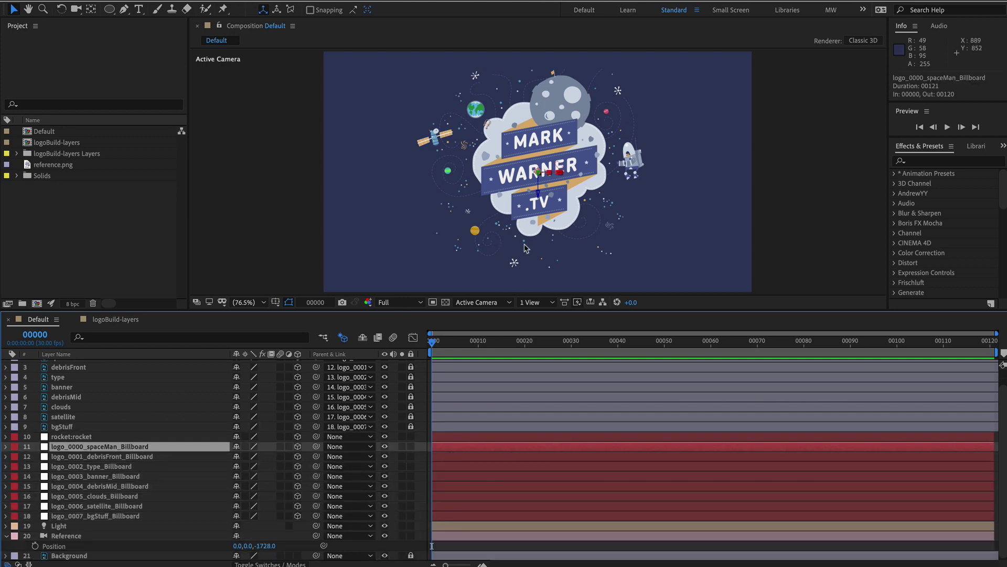
click(535, 303)
click(551, 325)
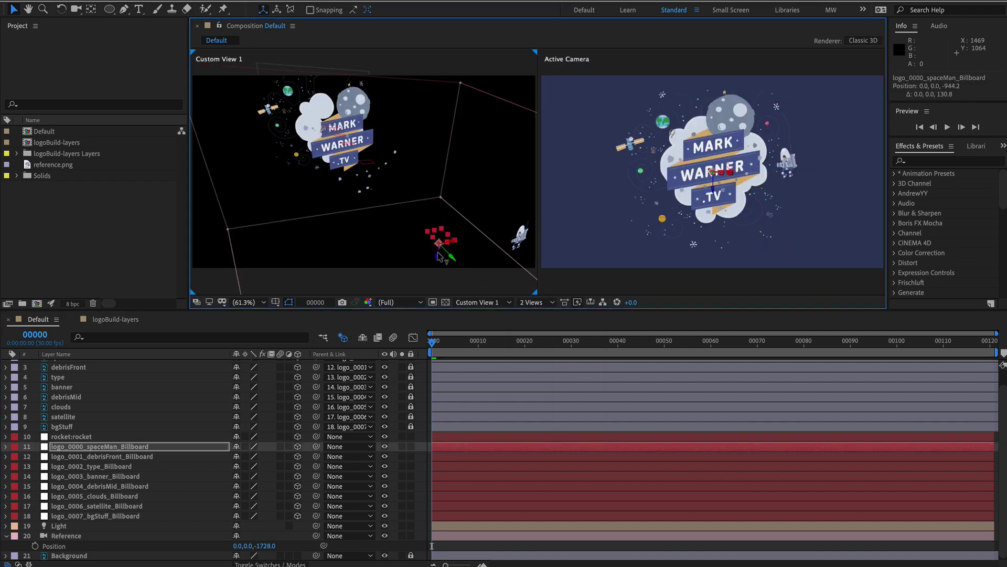
drag(430, 247, 373, 209)
key(c)
drag(373, 209, 402, 247)
key(v)
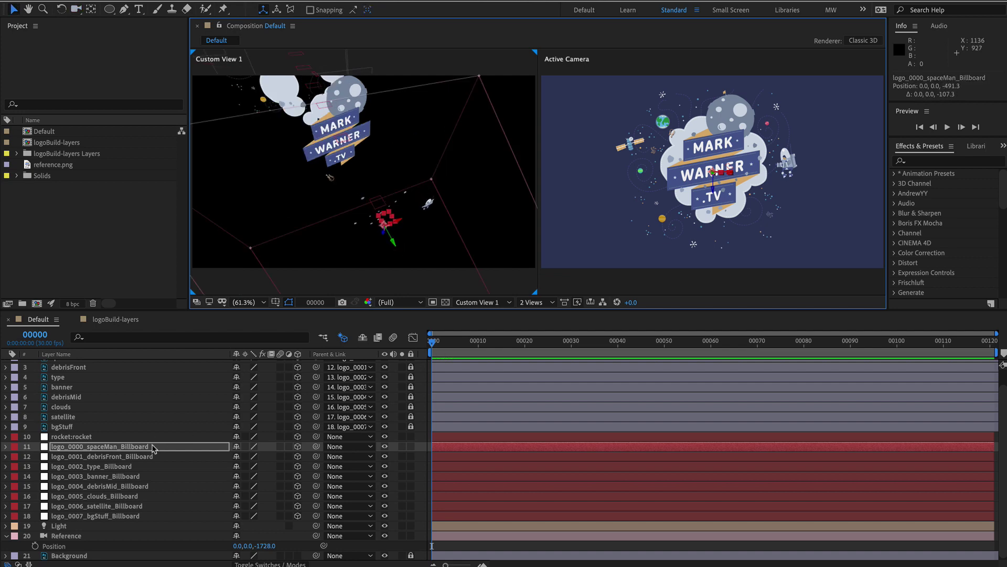
Step: Send the spaceMan billboard null to LightWave 3D
click(153, 447)
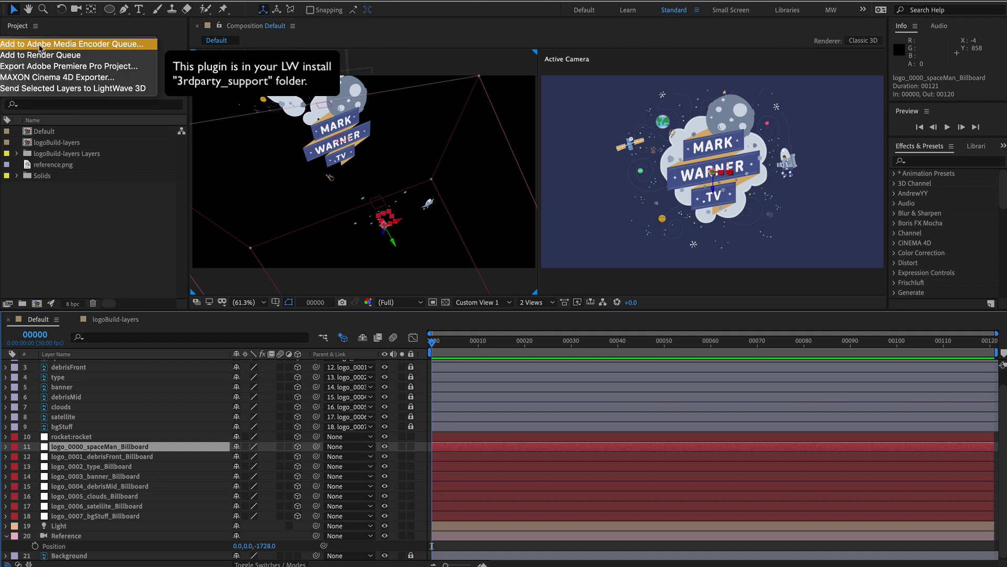
click(142, 90)
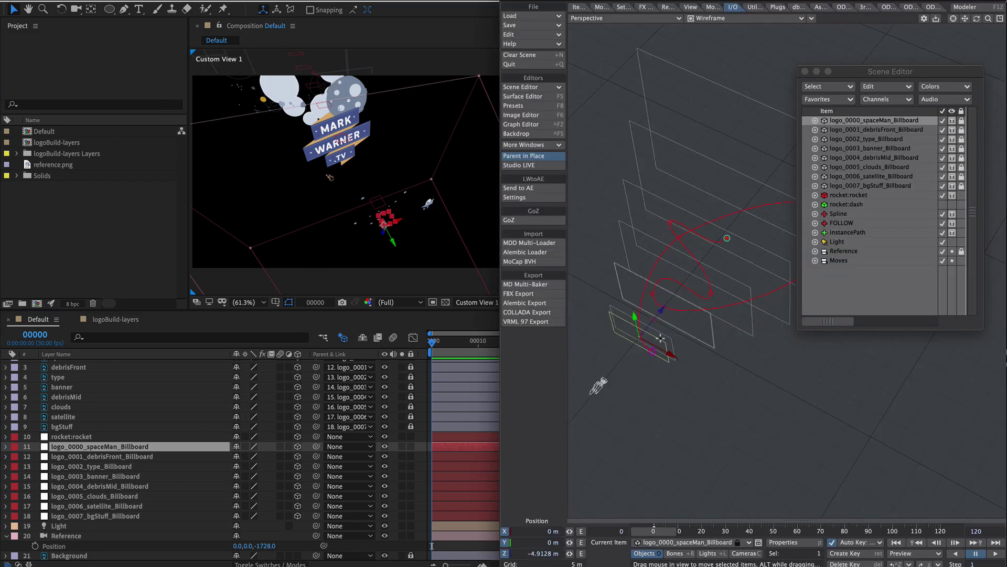
Step: Move the debrisFront billboard in LightWave along Z to about -894 mm
click(860, 130)
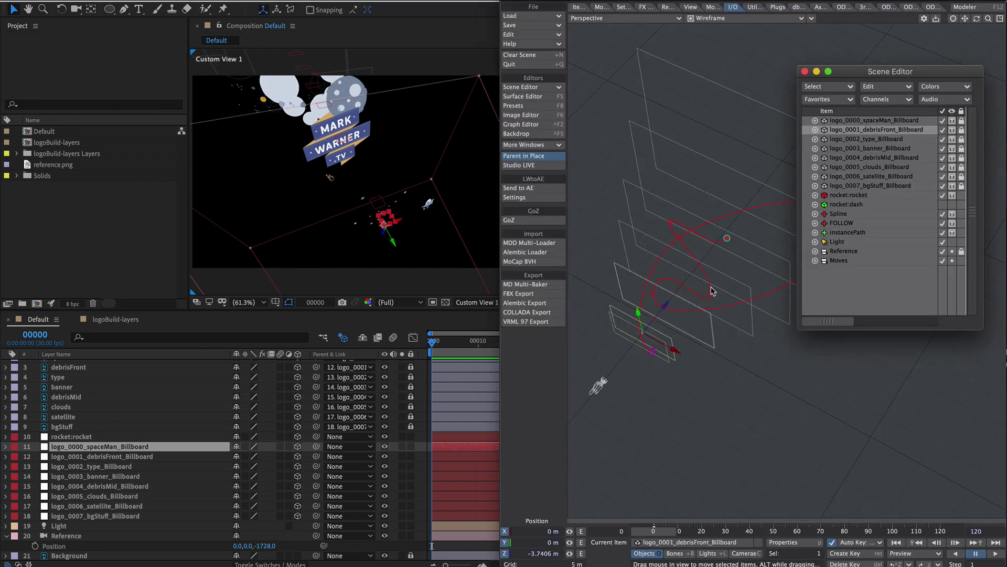
drag(664, 310, 671, 297)
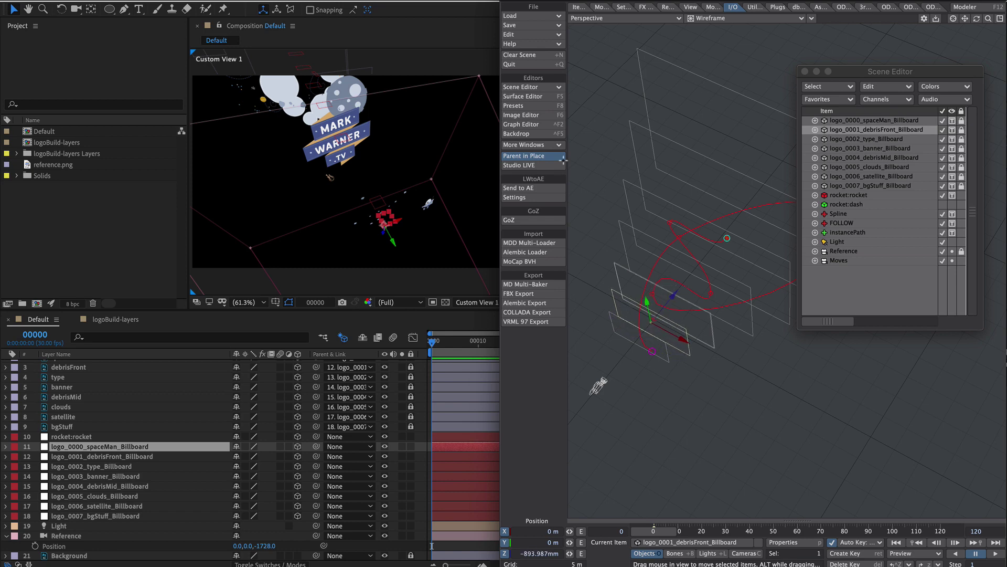
Step: Send the debrisFront billboard to After Effects, then reposition the spaceMan billboard along Z and send it across
click(526, 189)
click(873, 120)
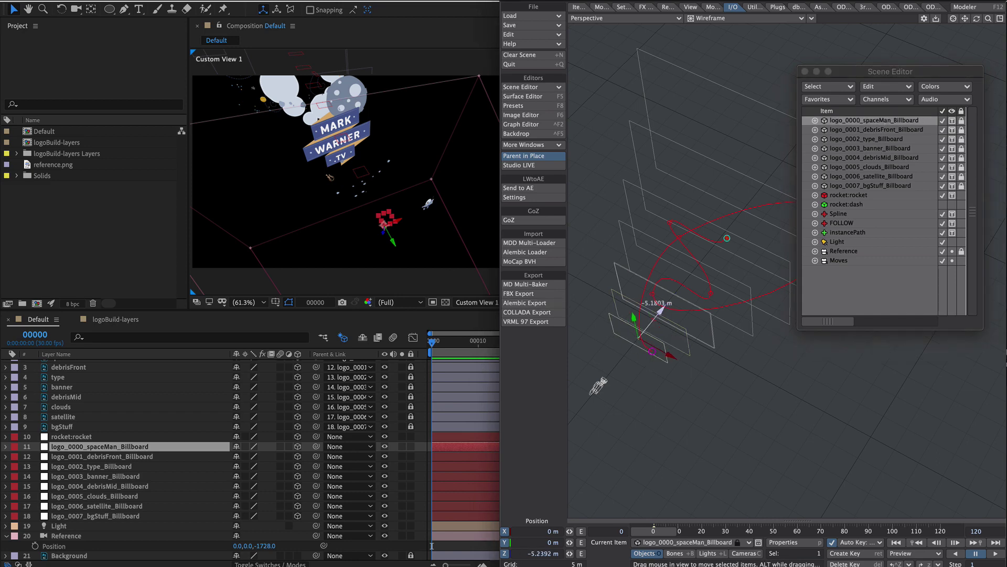
click(525, 187)
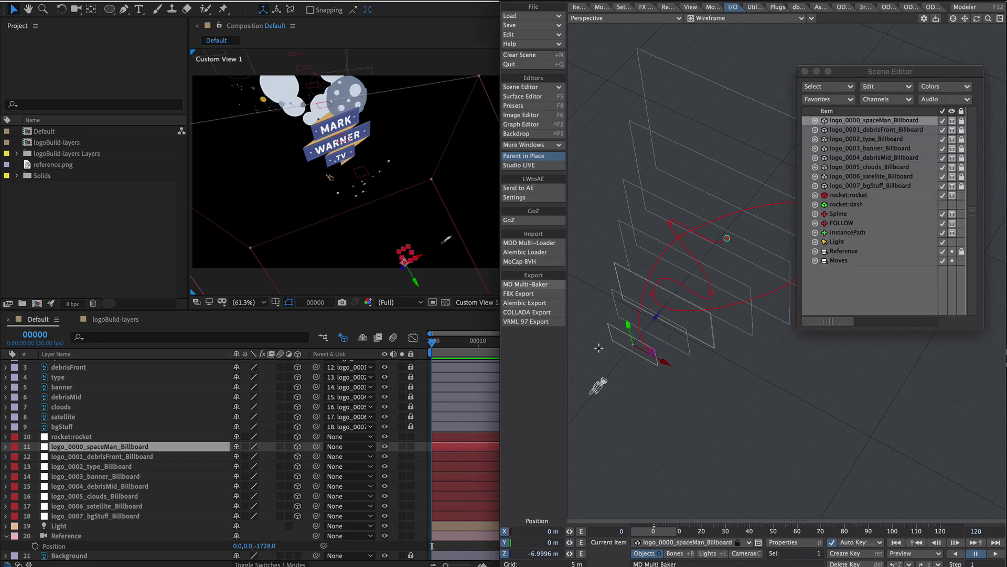
drag(643, 335, 659, 296)
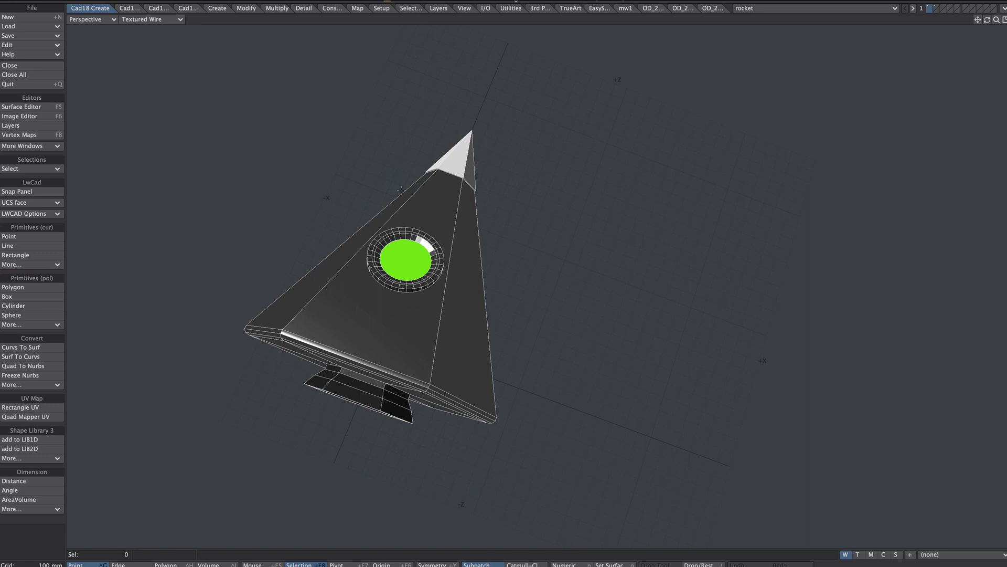
Step: Switch to LightWave Modeler and set the OBJ Export Scale to 26 for exporting the rocket model
key(o)
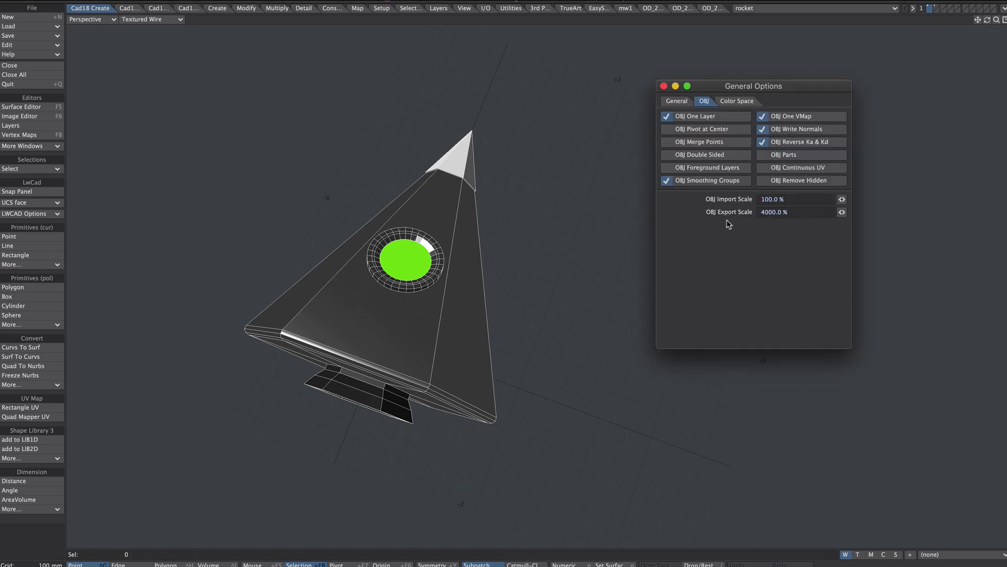
click(799, 211)
text(26)
click(494, 6)
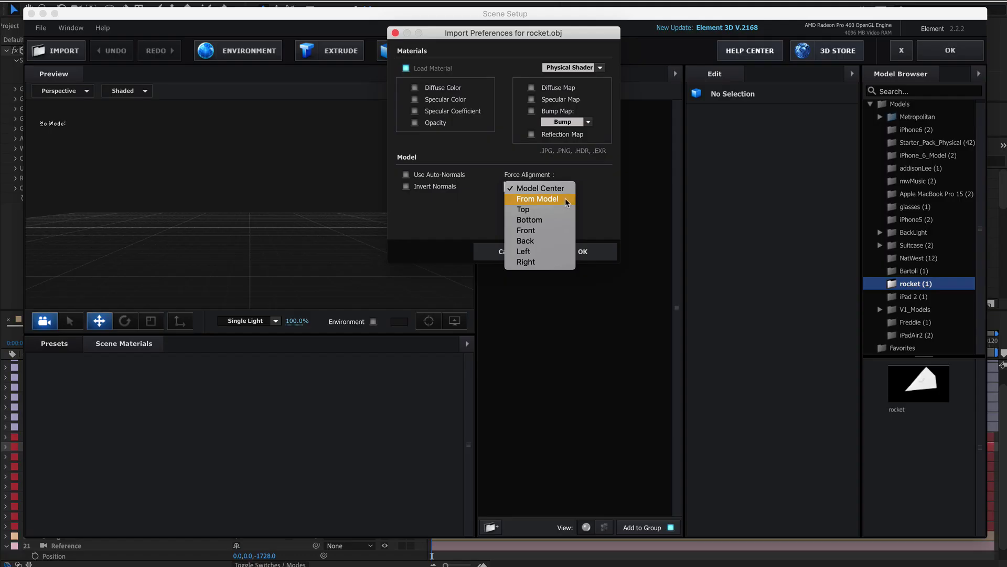
Step: Import rocket.obj into Element's Scene Setup with From Model alignment, keep Normalize Size off, and accept the scene
click(567, 202)
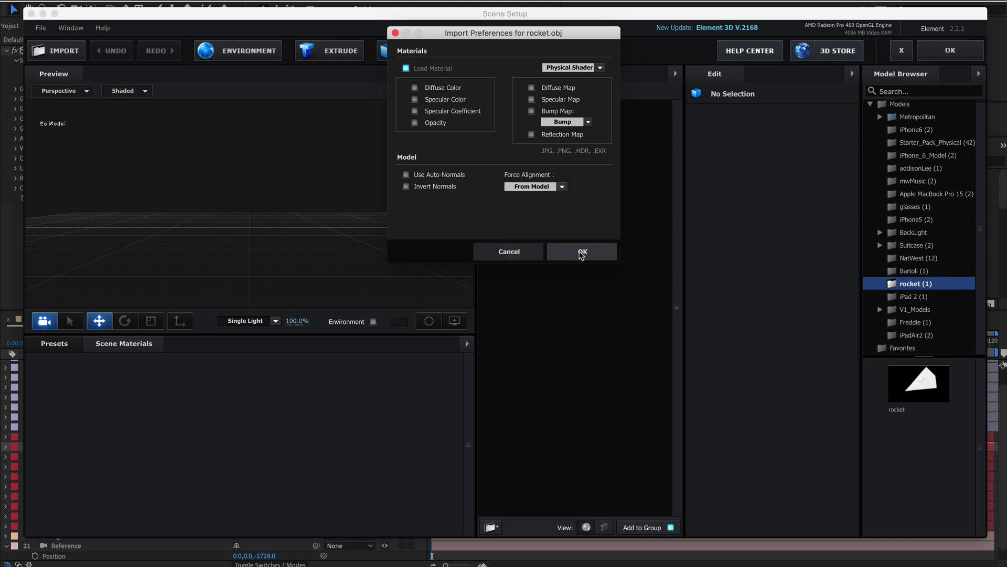
click(582, 252)
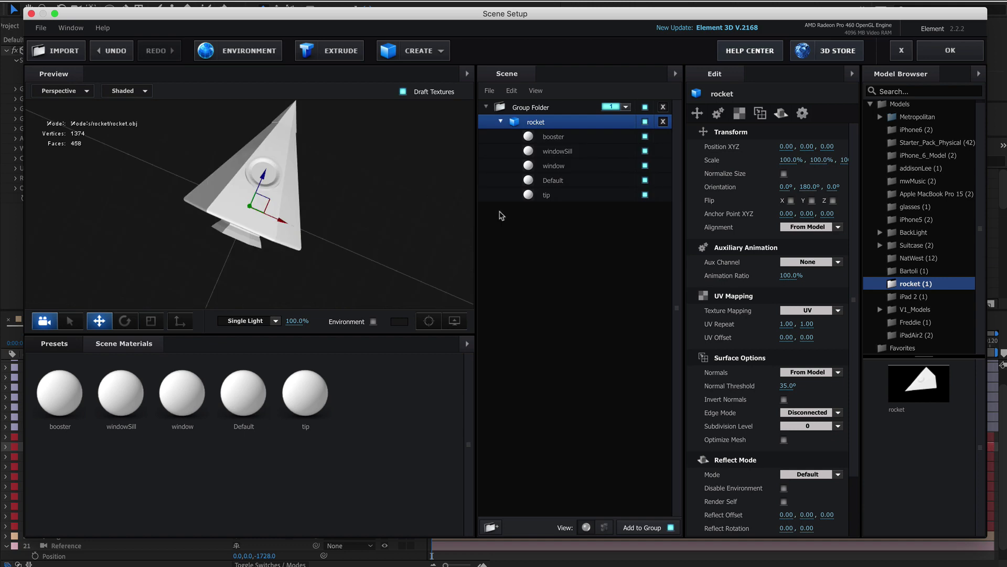
click(783, 173)
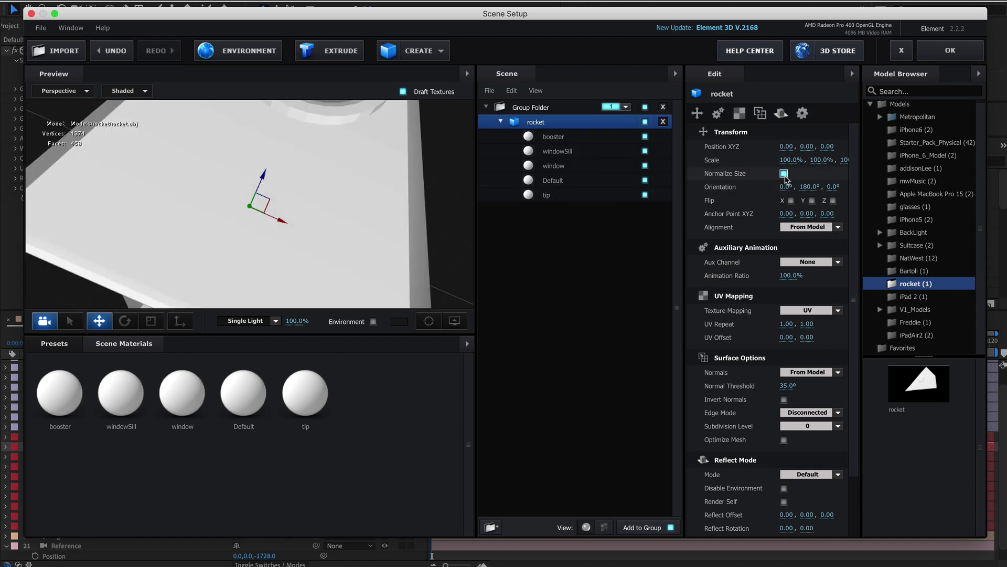
click(783, 174)
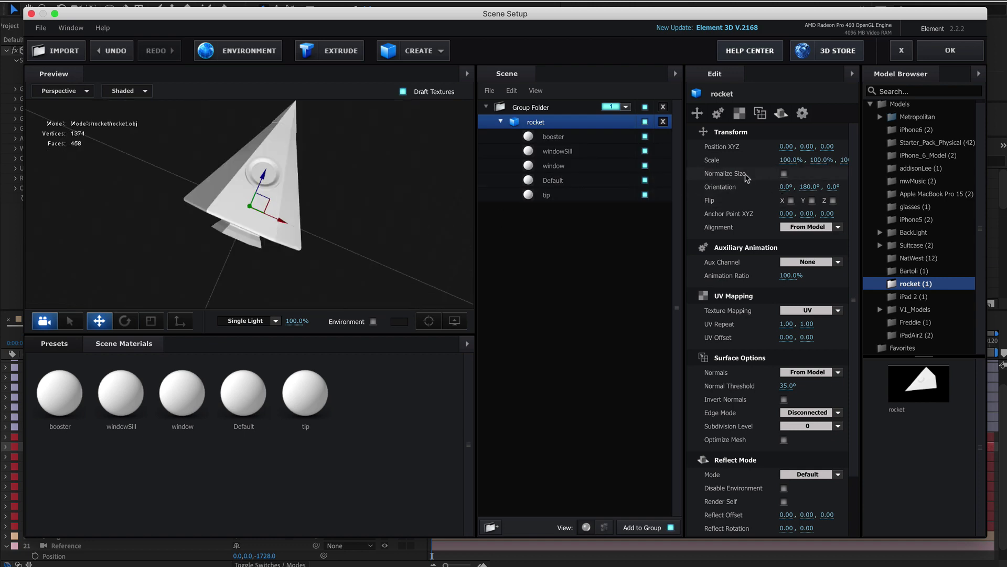
click(950, 50)
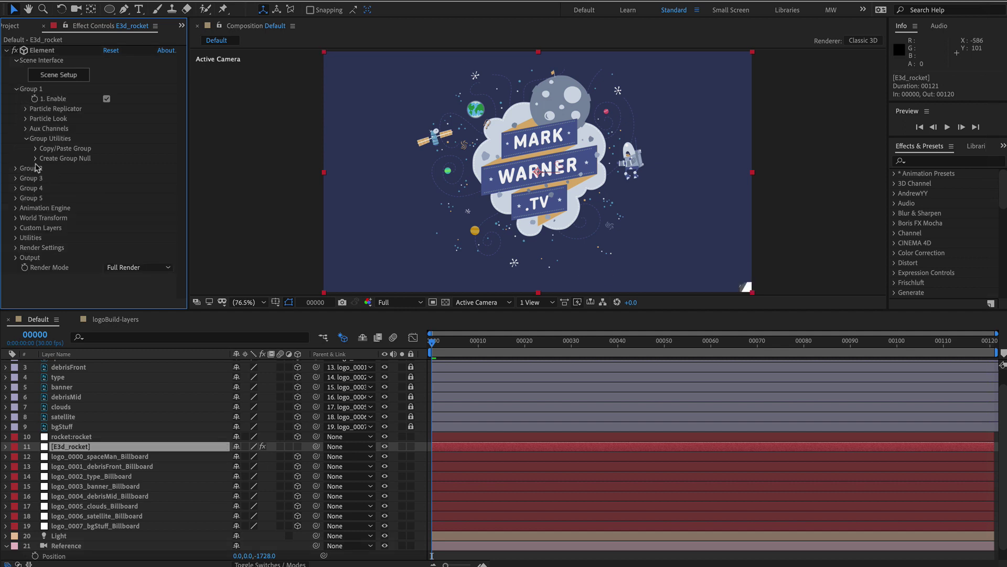
Step: Create a null for Element's Group 1, named rocketE3d_control, and parent it to the rocket:rocket null
click(36, 158)
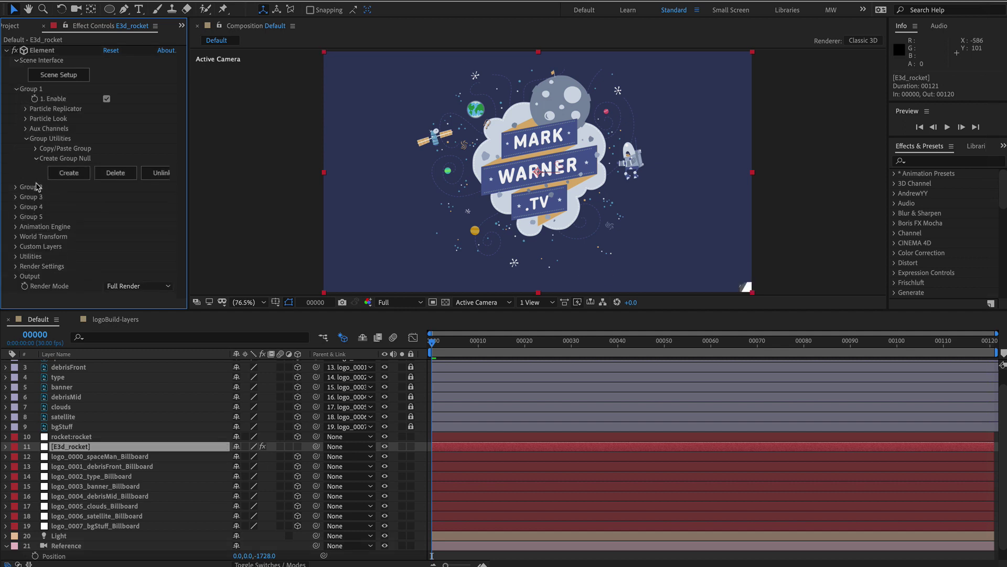
click(67, 175)
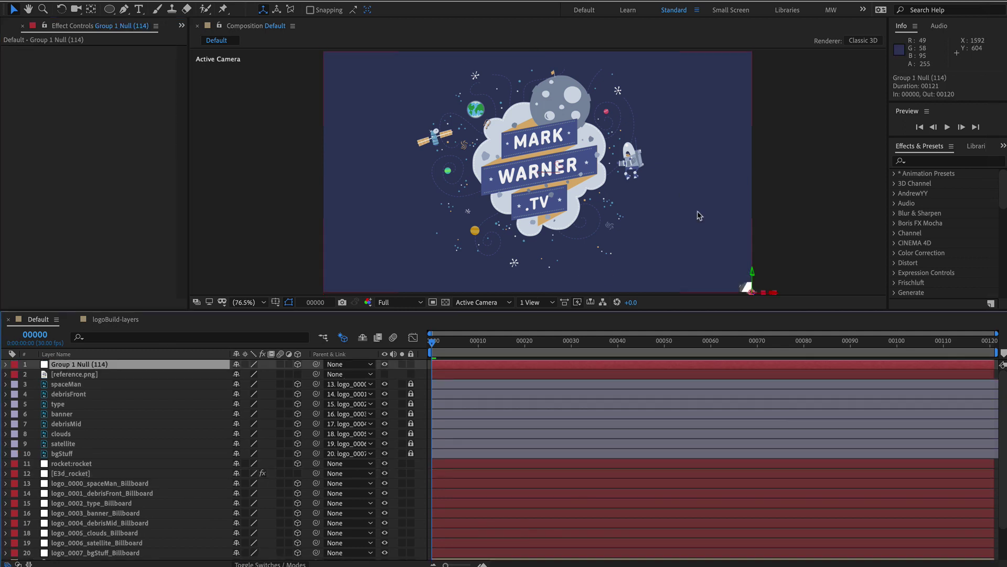
mouse_move(746, 244)
mouse_down()
mouse_move(755, 252)
mouse_move(737, 247)
mouse_up()
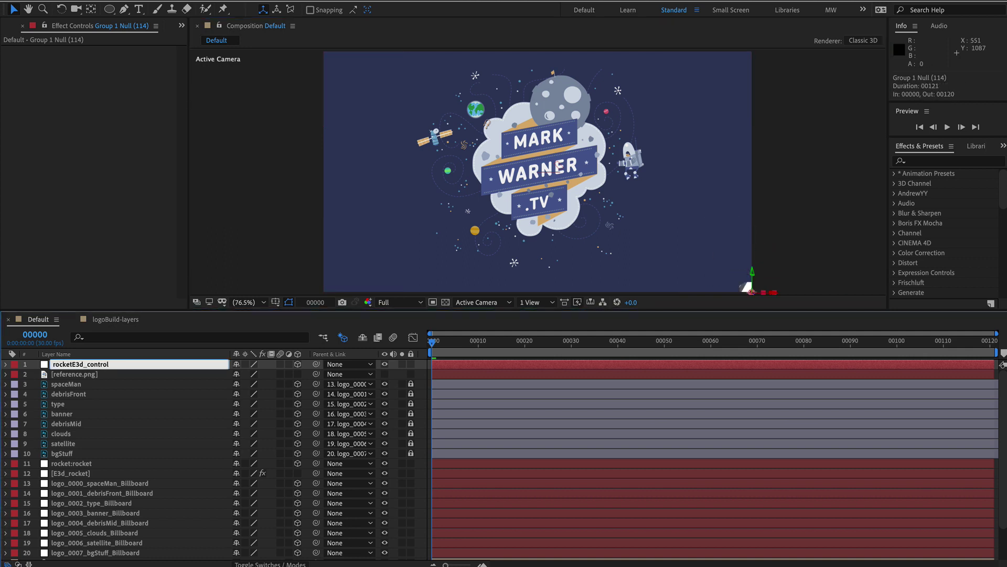
key(Return)
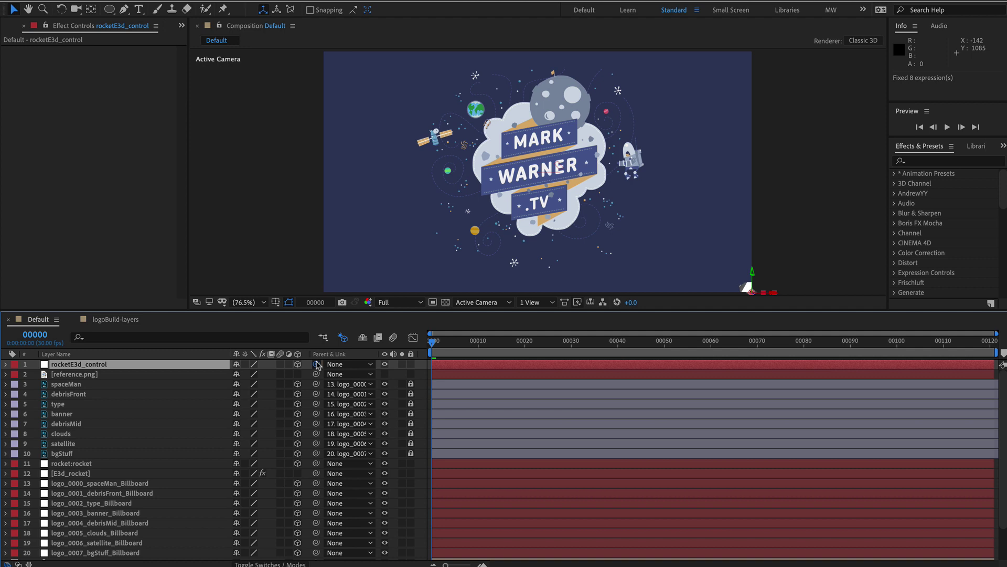
drag(315, 364, 99, 381)
Step: Move the E3d_rocket layer above the spaceMan layer and advance the composition to frame 116
click(96, 472)
click(446, 341)
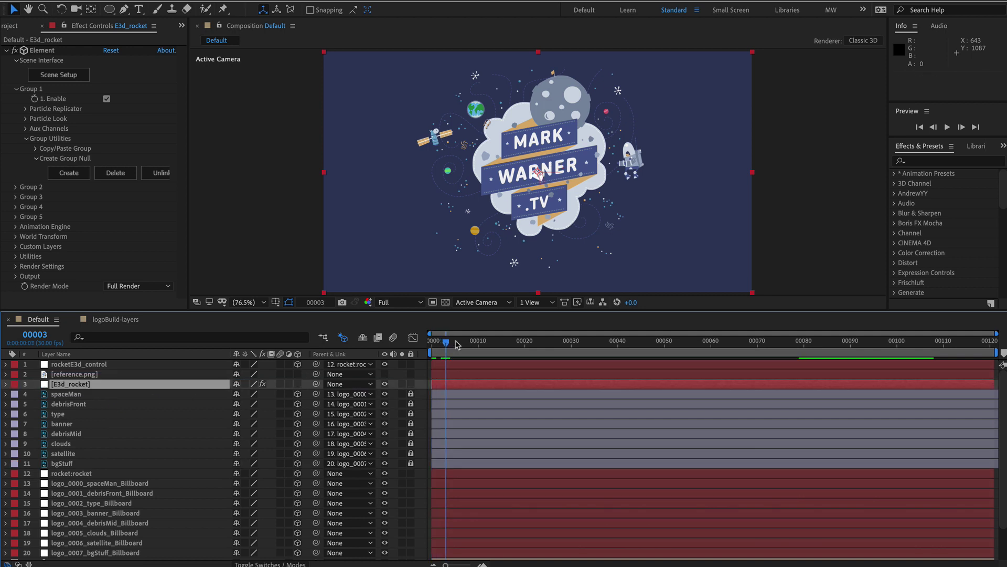
drag(458, 344, 973, 342)
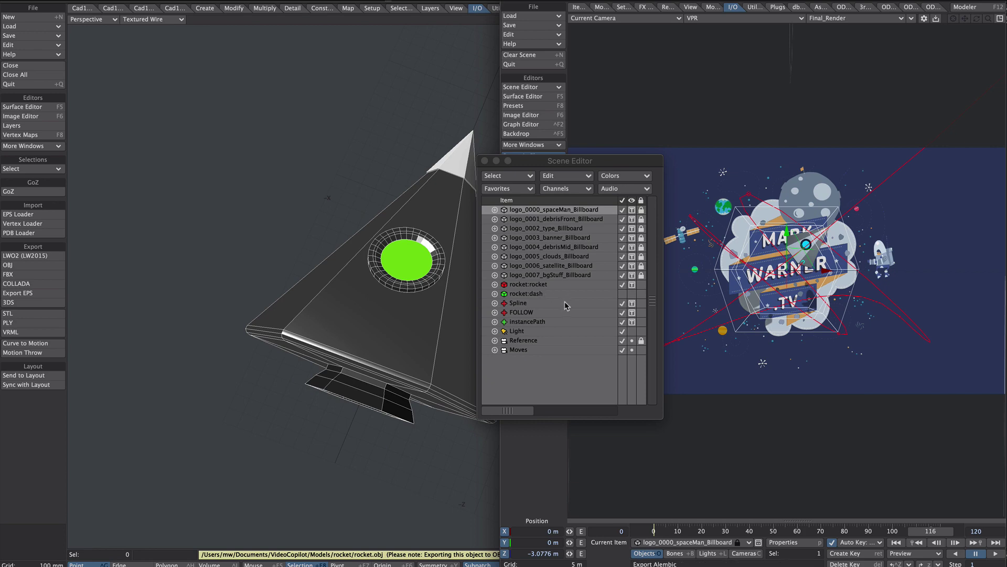
Step: In LightWave Layout, render the rocket at frame 116 and save the RGBA image as referenceRocket.png
click(547, 284)
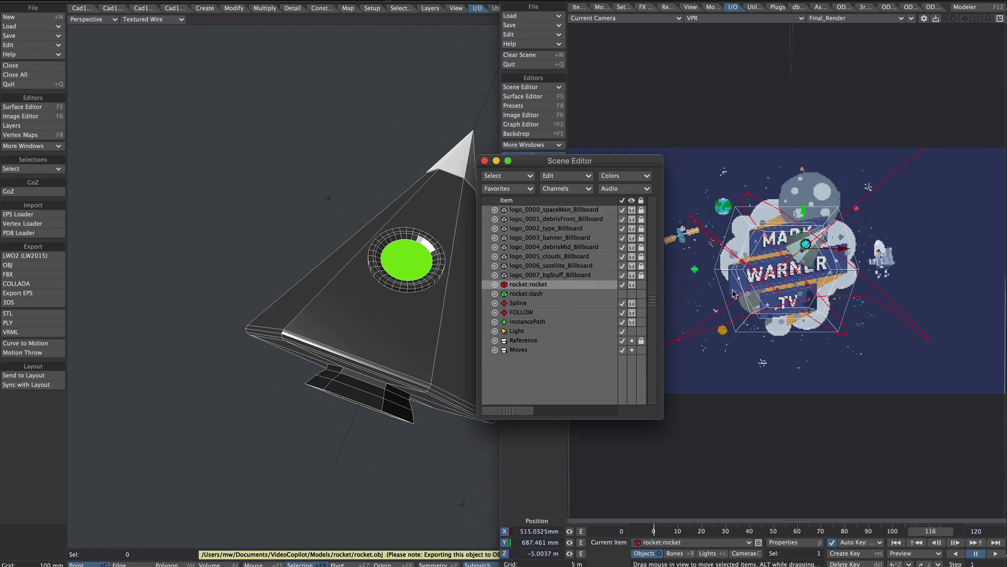
key(F9)
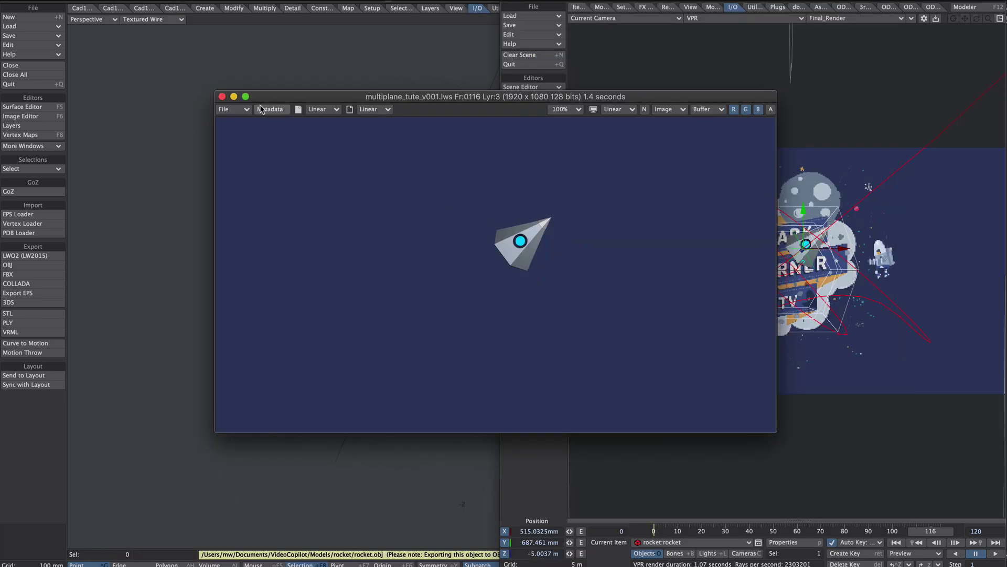
click(235, 110)
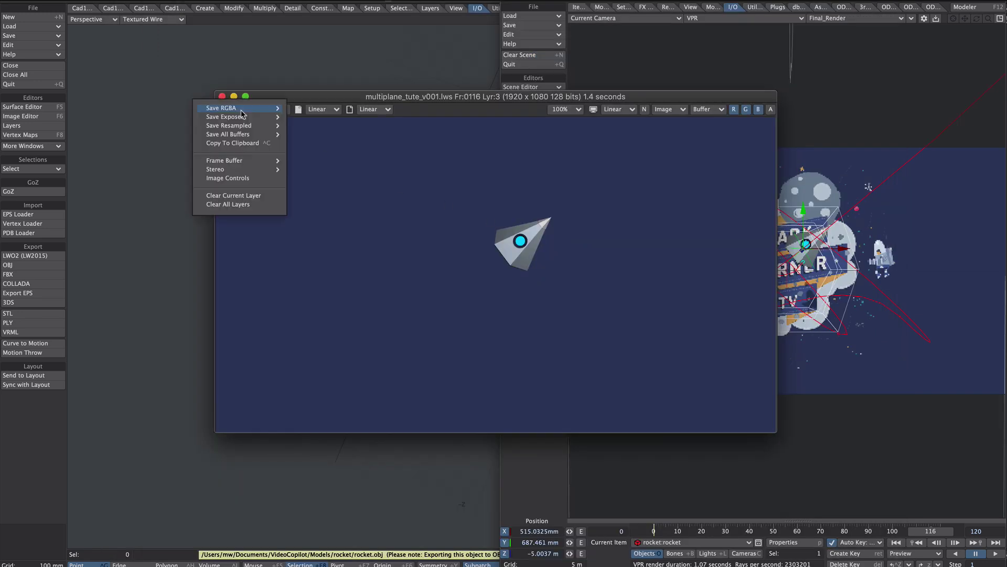
mouse_move(242, 109)
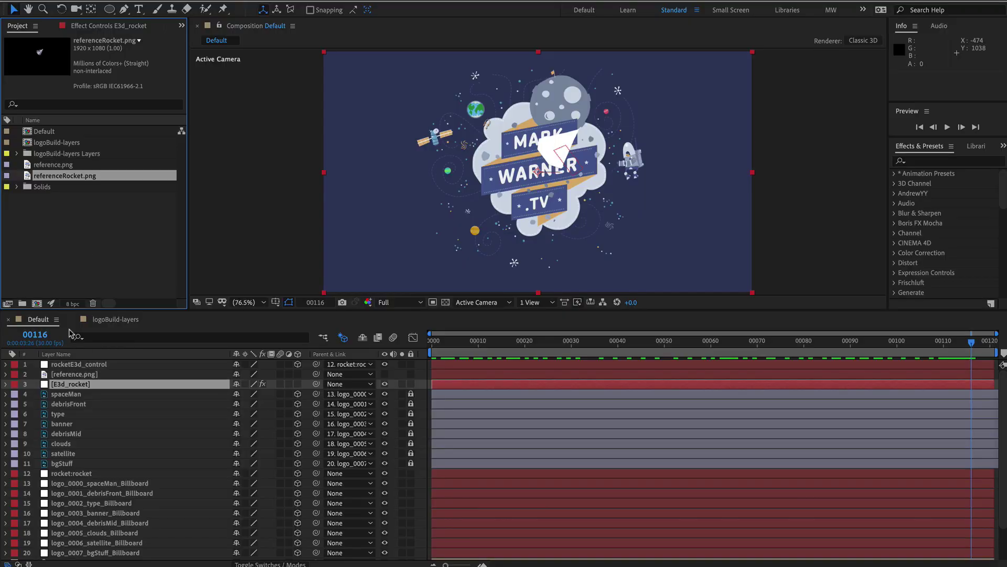
Step: Add referenceRocket.png to the composition at frame 116 and toggle its visibility to compare it with the Element rocket
key(super+slash)
alt+scroll(604, 149, up, 2)
click(386, 364)
click(385, 365)
click(385, 364)
click(385, 364)
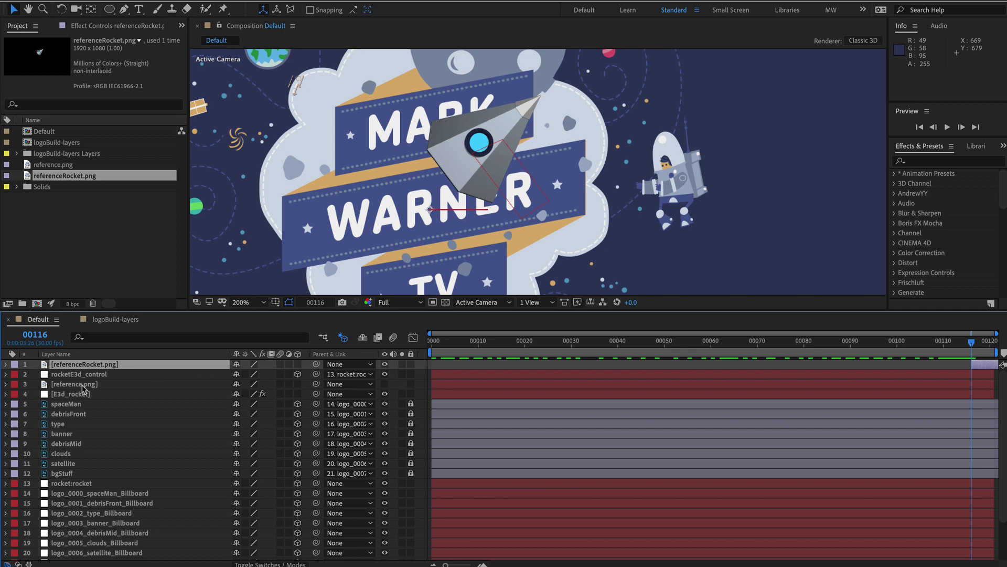
Step: Set the opacity of the referenceRocket.png layer to 38%
click(90, 366)
key(t)
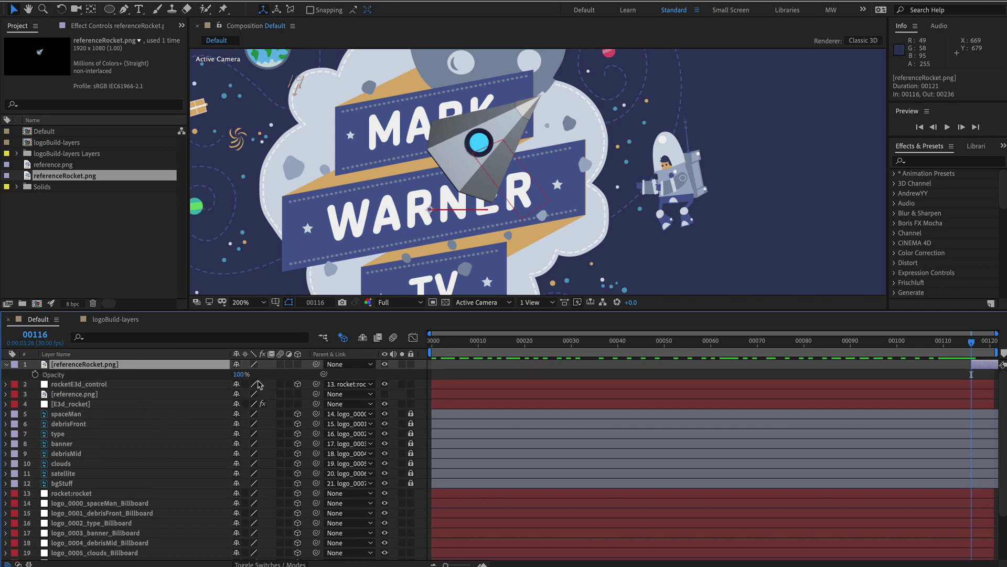
drag(239, 374, 200, 370)
Step: Scale the rocketE3d_control null to 104% on all axes to match the reference rocket
click(101, 386)
key(s)
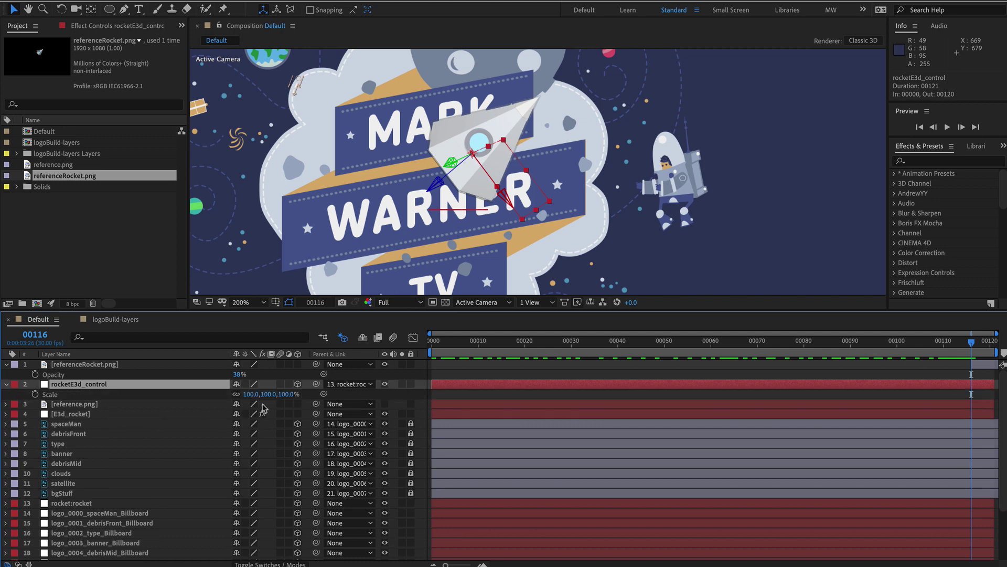
drag(251, 393, 287, 388)
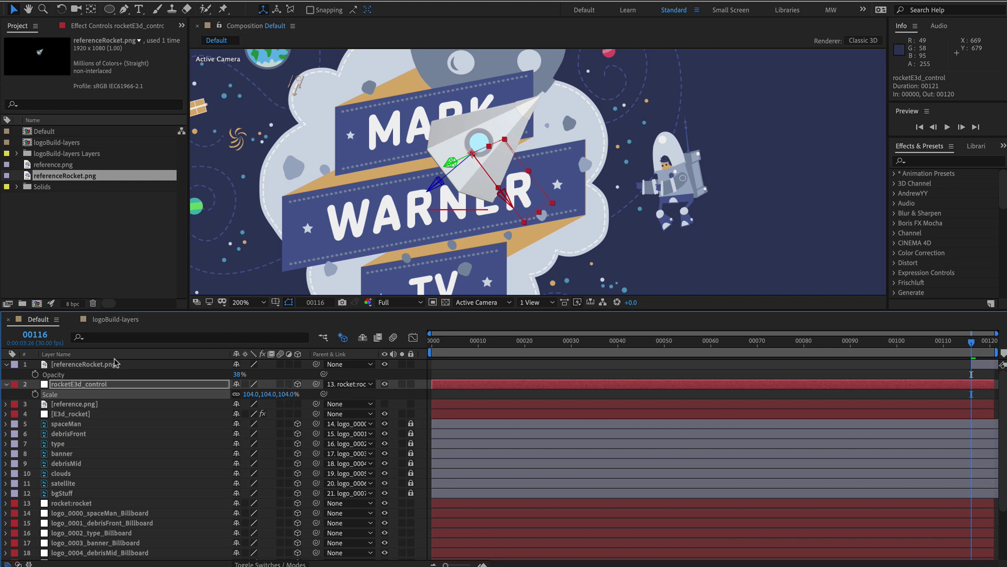
click(7, 384)
Step: Hide and then delete the referenceRocket.png layer, and preview the whole composition
click(81, 366)
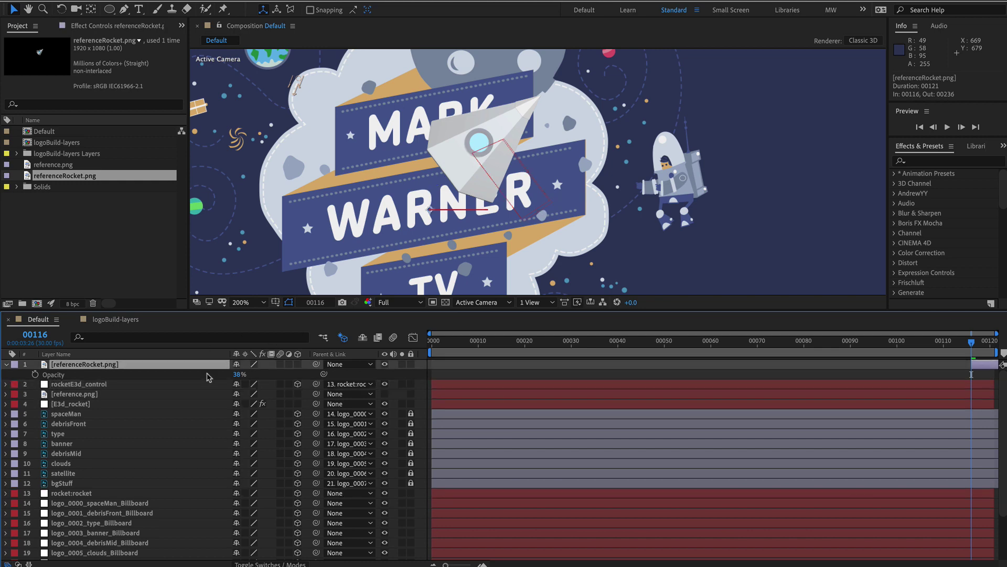
click(385, 364)
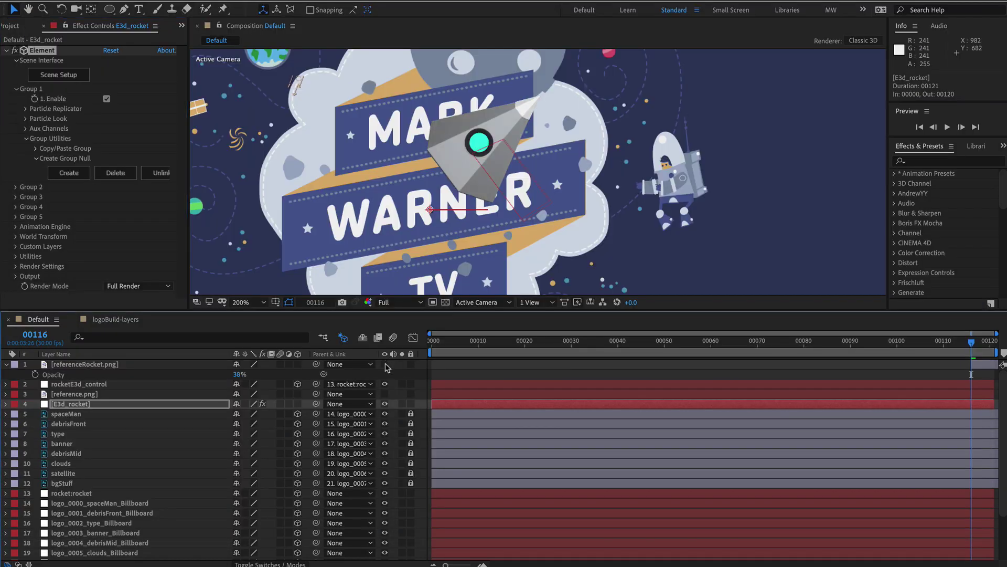
click(84, 365)
key(Delete)
key(shift+slash)
key(space)
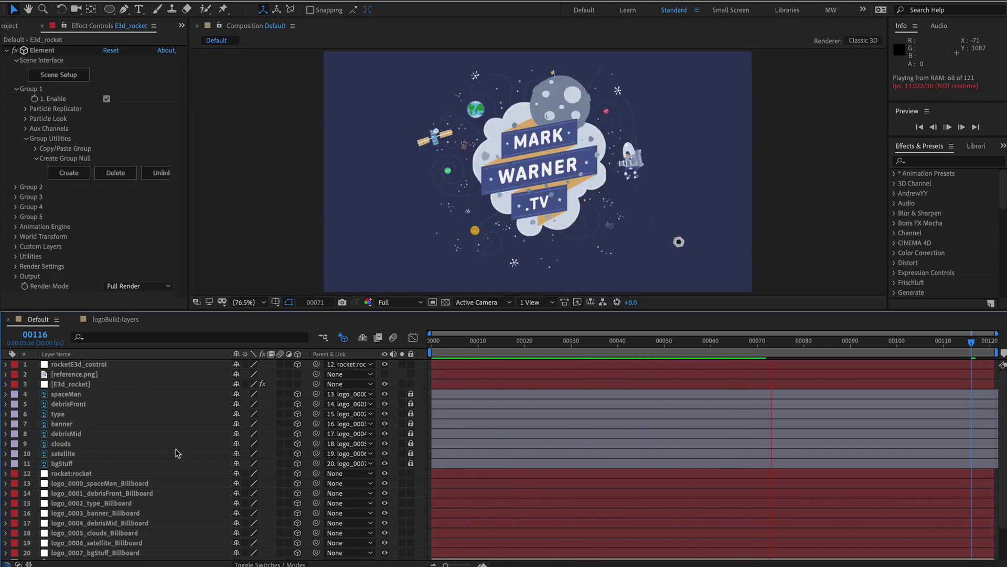
Step: Move the E3d_rocket layer below the clouds layer and split it at about frame 27
click(71, 384)
drag(70, 385, 71, 447)
drag(490, 344, 557, 357)
key(super+shift+d)
Step: Move the later E3d_rocket segment between the debrisFront and type layers
drag(68, 443, 77, 410)
drag(561, 344, 676, 366)
drag(74, 414, 73, 400)
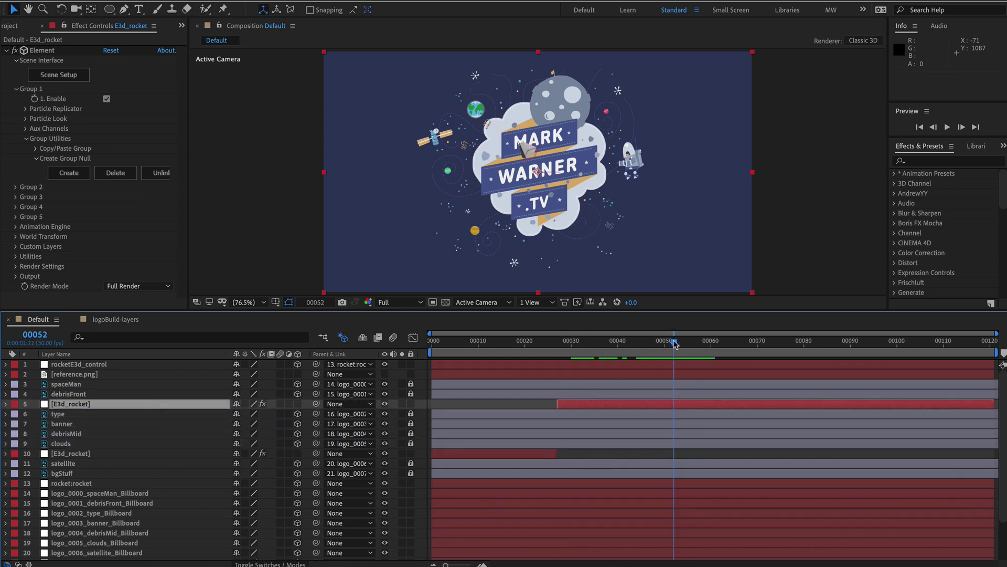
Step: Split the E3d_rocket segment at about frame 84 and move its later part below the clouds layer
drag(691, 344, 823, 367)
key(super+shift+d)
drag(89, 404, 89, 456)
Step: Split the last E3d_rocket segment at about frame 105, move its later part in front of the artwork layers, and preview
drag(824, 344, 920, 342)
key(ctrl+shift+d)
drag(71, 454, 74, 374)
key(space)
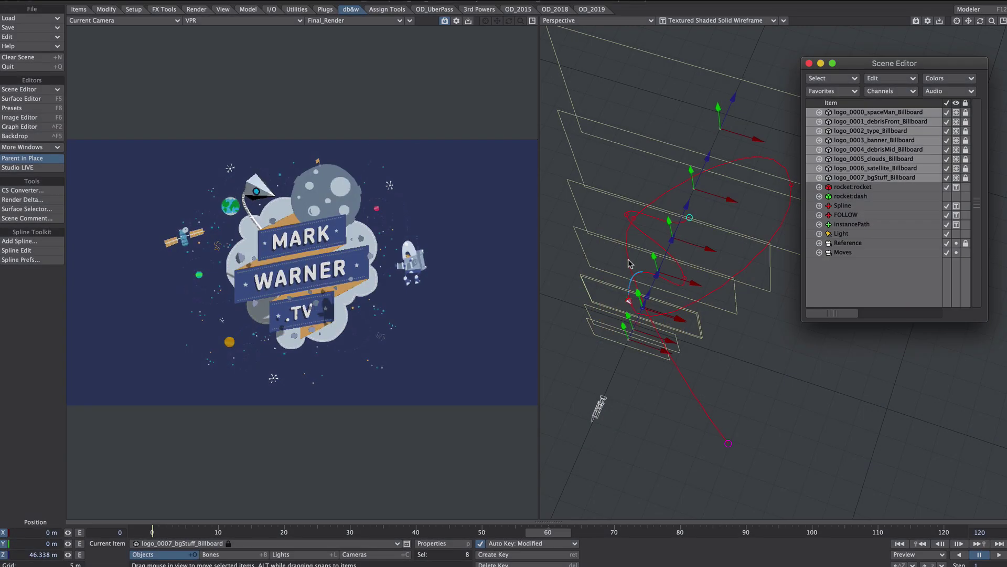
Step: In LightWave, make the eight logo billboards matte objects with a constant alpha value of 0%
key(p)
drag(278, 73, 674, 105)
click(547, 181)
click(622, 194)
click(628, 206)
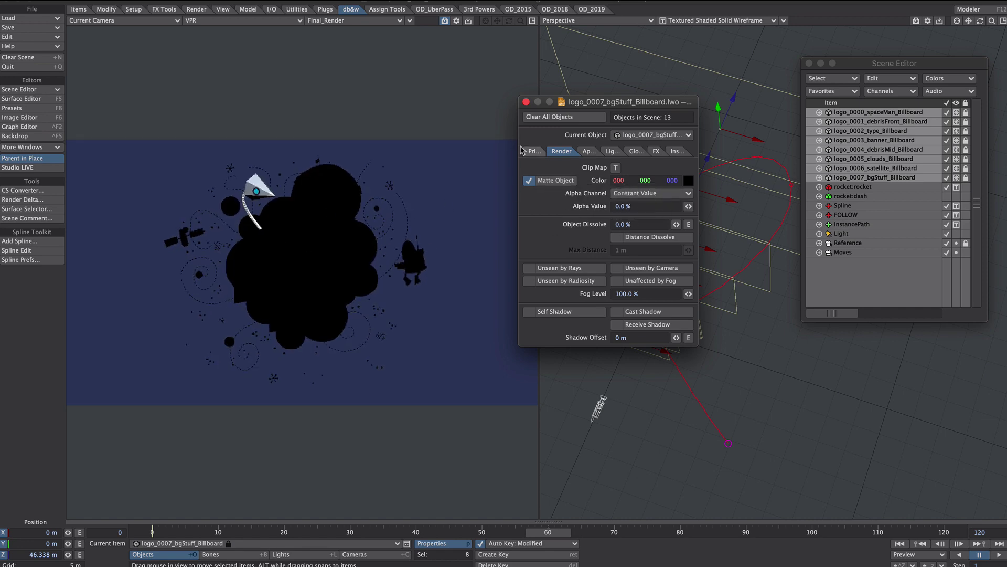
click(527, 102)
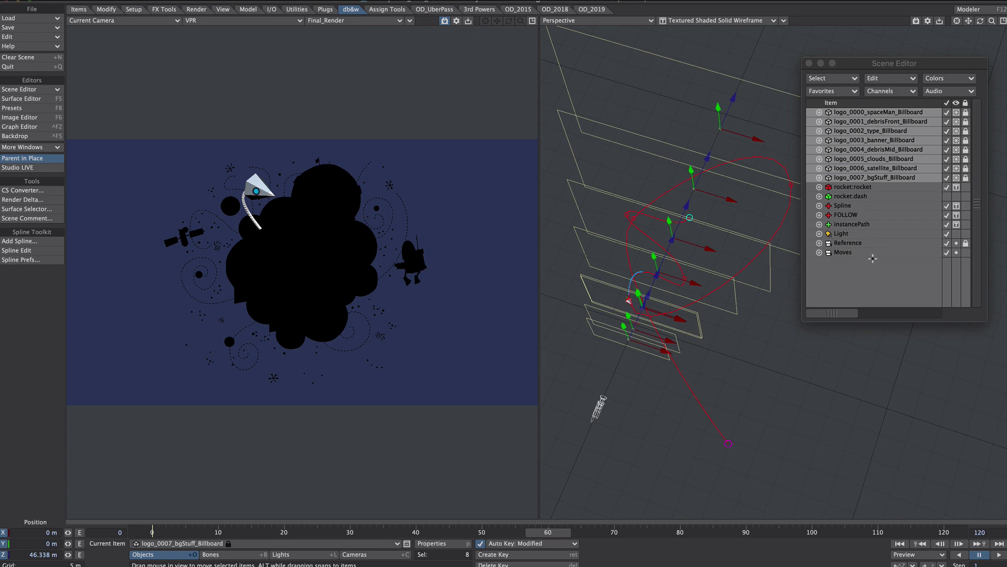
Step: Deactivate the satellite, bgStuff and spaceMan billboards and scrub through the rocket's animation
click(864, 282)
click(885, 171)
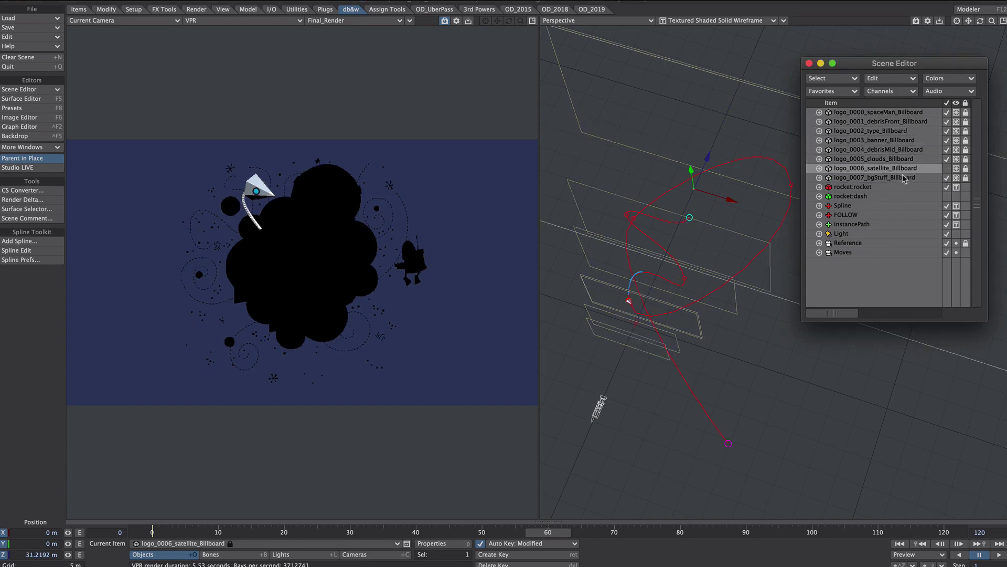
click(905, 178)
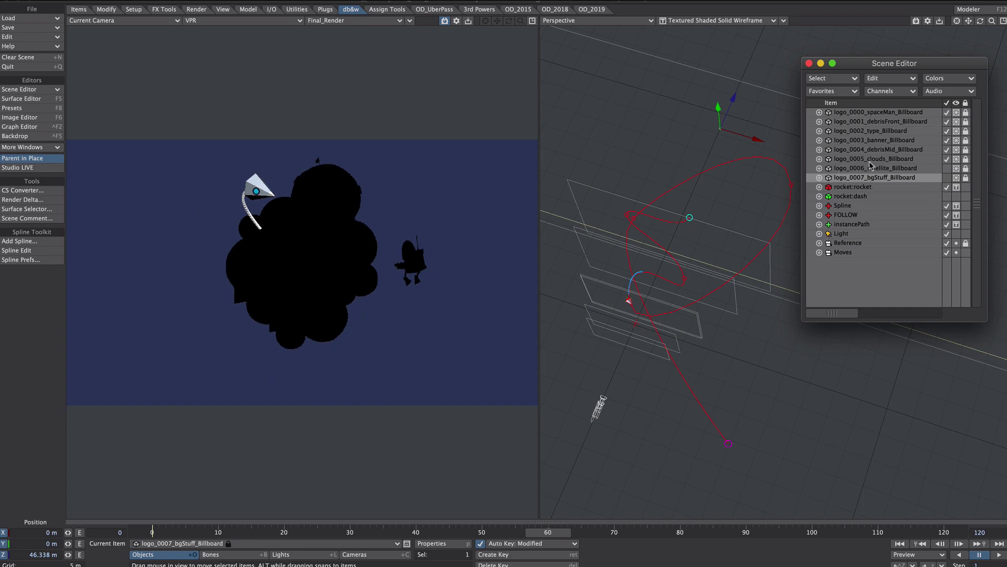
click(947, 112)
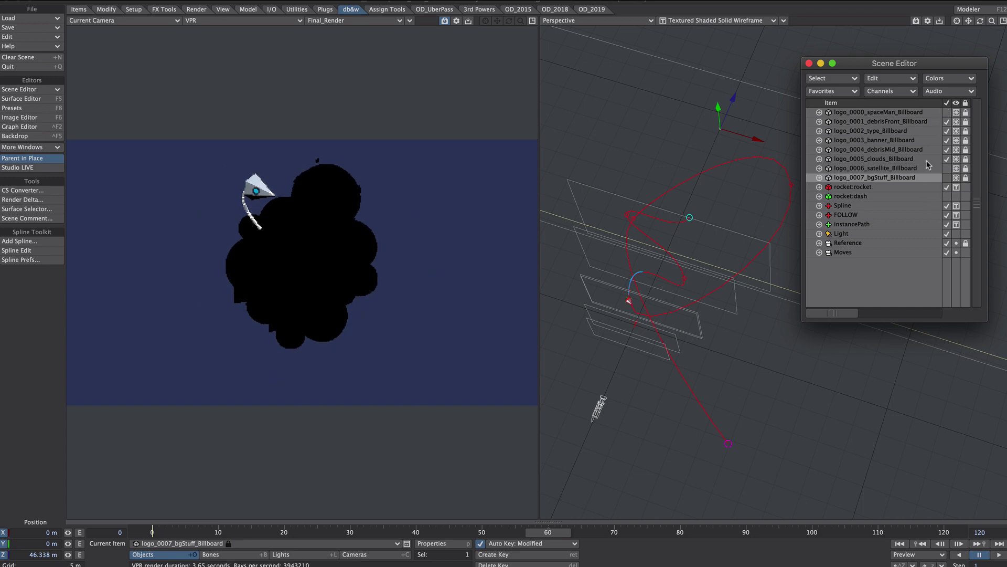
drag(527, 532, 825, 532)
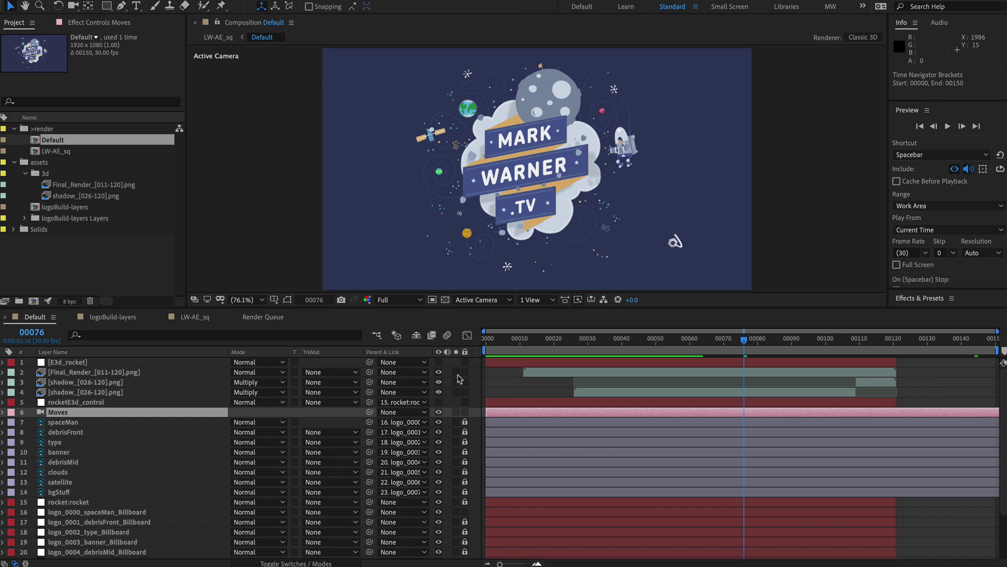
Step: In After Effects, solo the two shadow_[026-120].png layers and scrub through the shadow pass
click(477, 377)
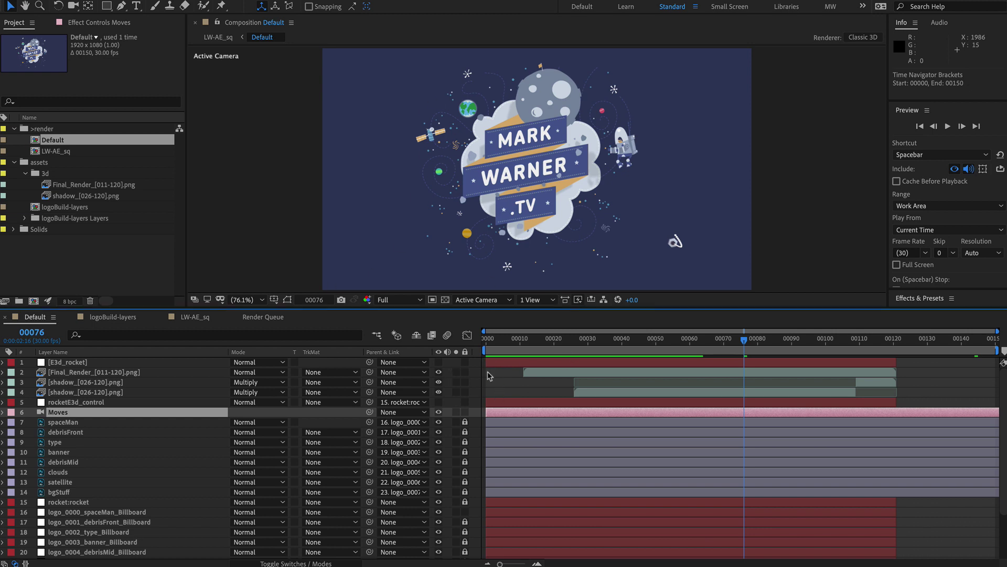
click(456, 372)
drag(580, 348, 644, 364)
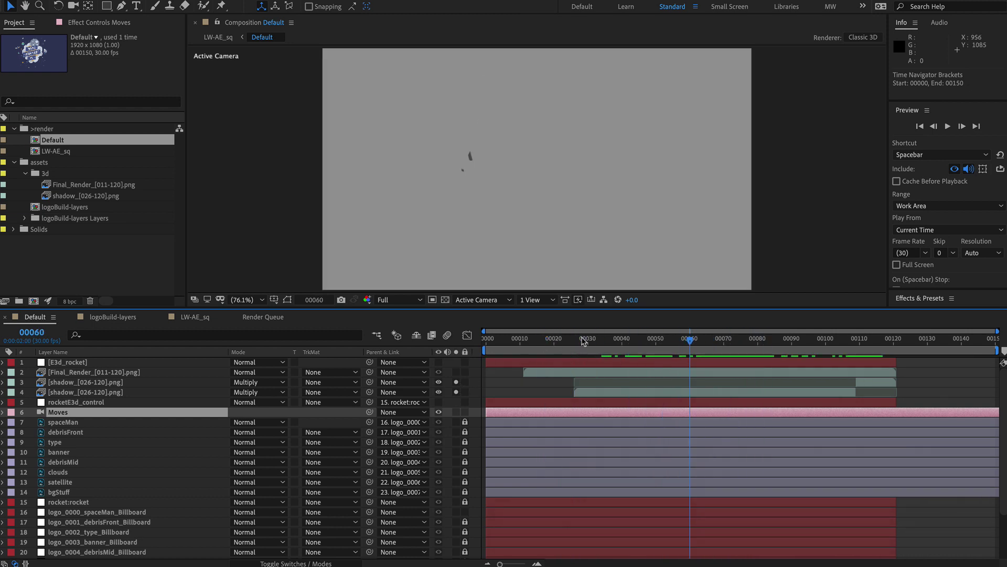
drag(585, 346, 860, 354)
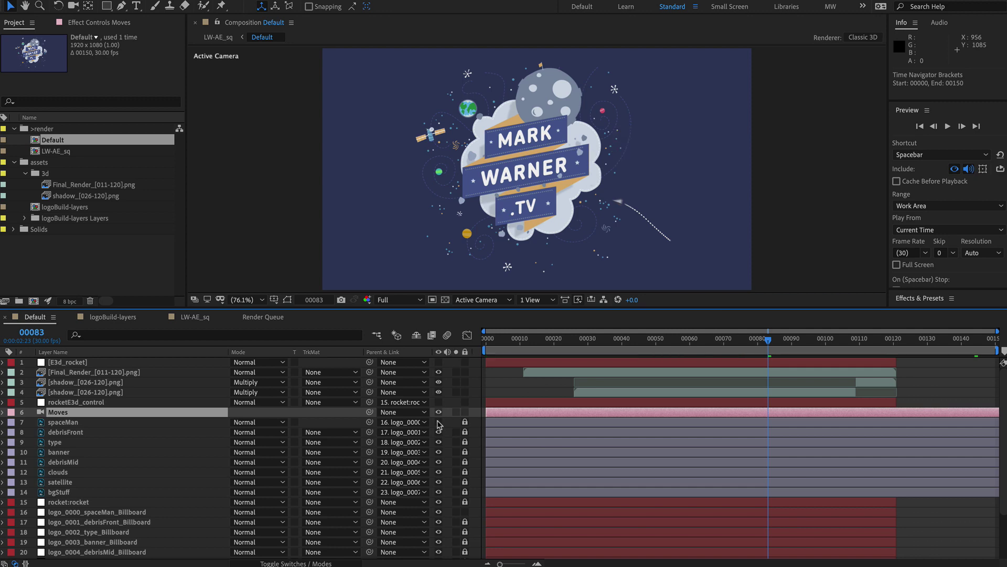
Step: Unlock the artwork layers from debrisFront to bgStuff and show the debrisMid layer's Material Options
key(ctrl+alt+shift+l)
click(297, 319)
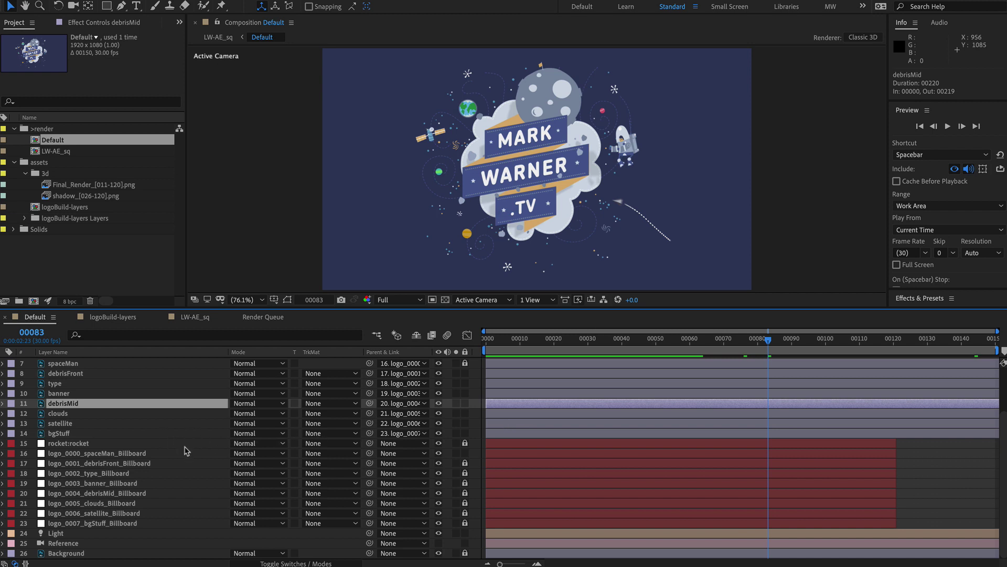
key(a)
key(a)
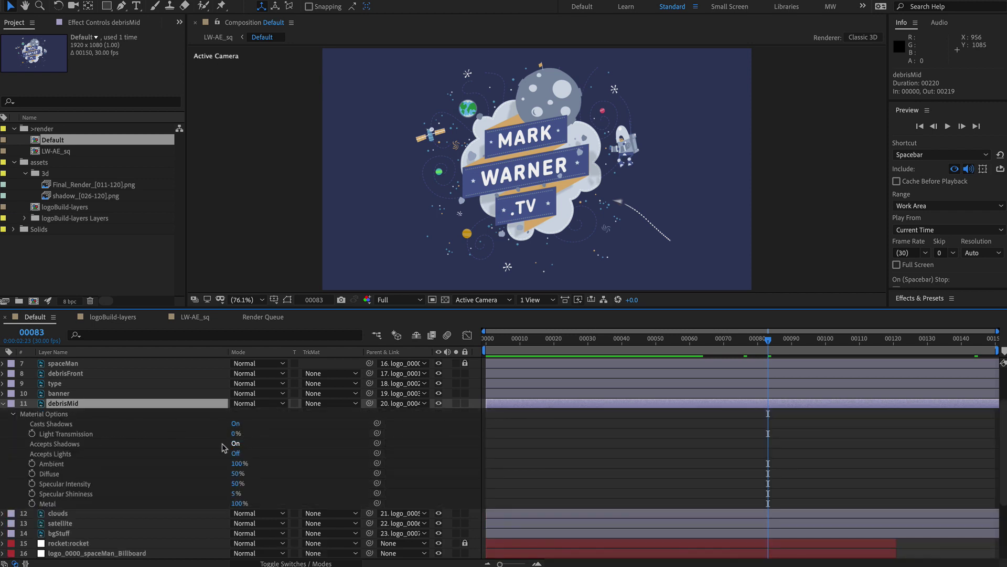